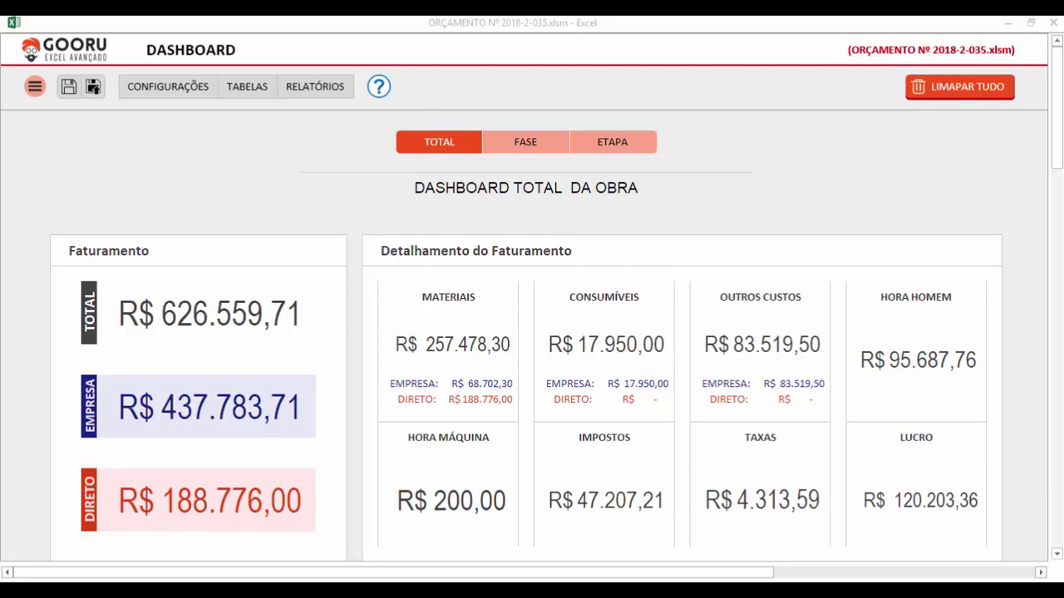
- Show the dashboard by phase for 2ª FASE - GALPÃO METÁLICO E CALHAS and 3ª FASE - FECHAMENTO LATERAL, BOMBEIRO E ELÉTRICA
left_click_drag(1057, 133, 1057, 156)
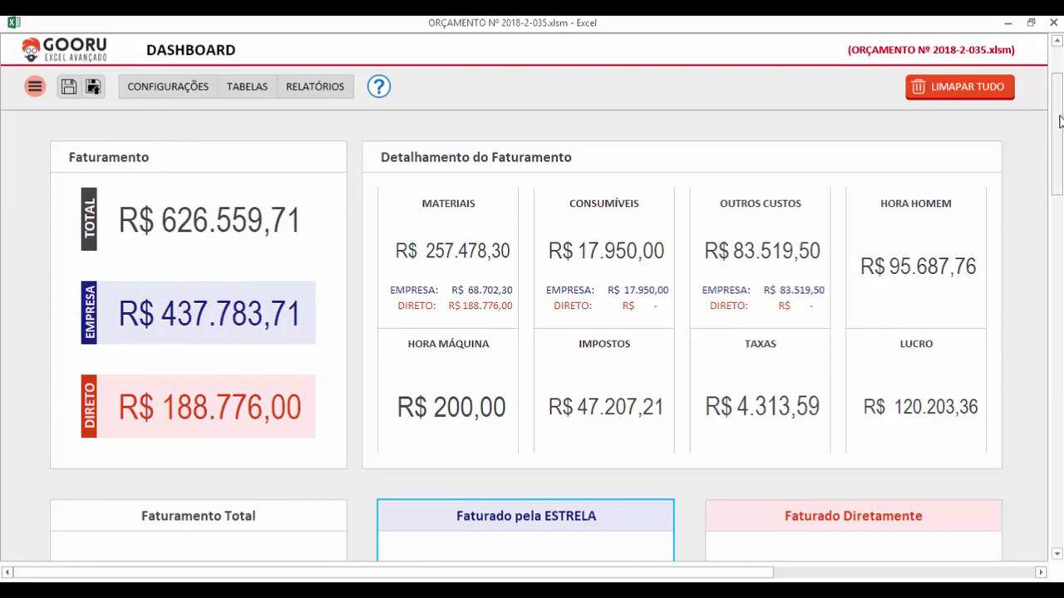
mouse_move(1059, 121)
left_mouse_down()
mouse_move(1058, 458)
mouse_move(1055, 131)
left_mouse_up()
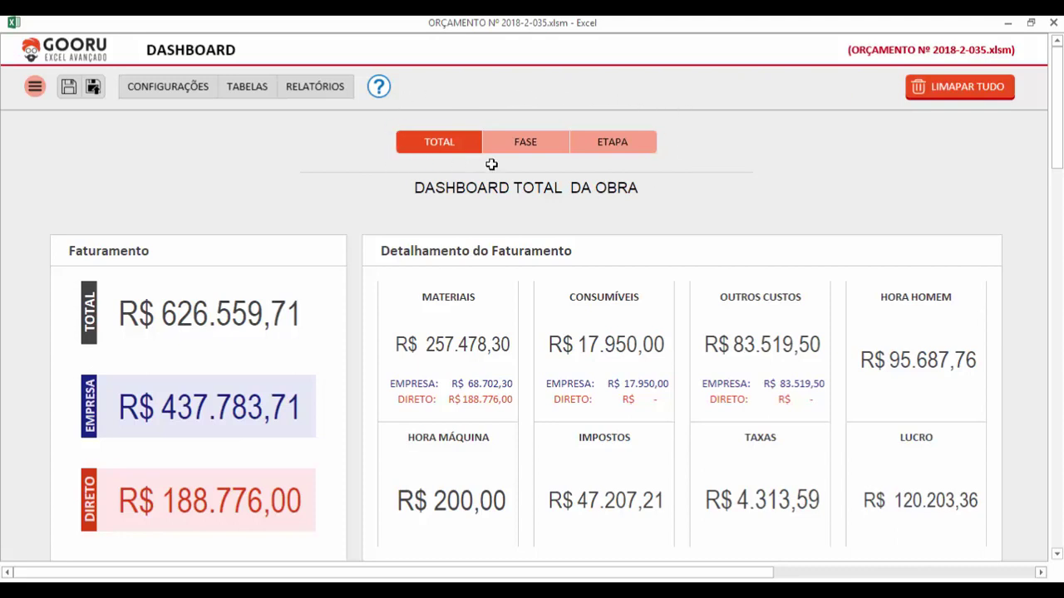
left_click(531, 146)
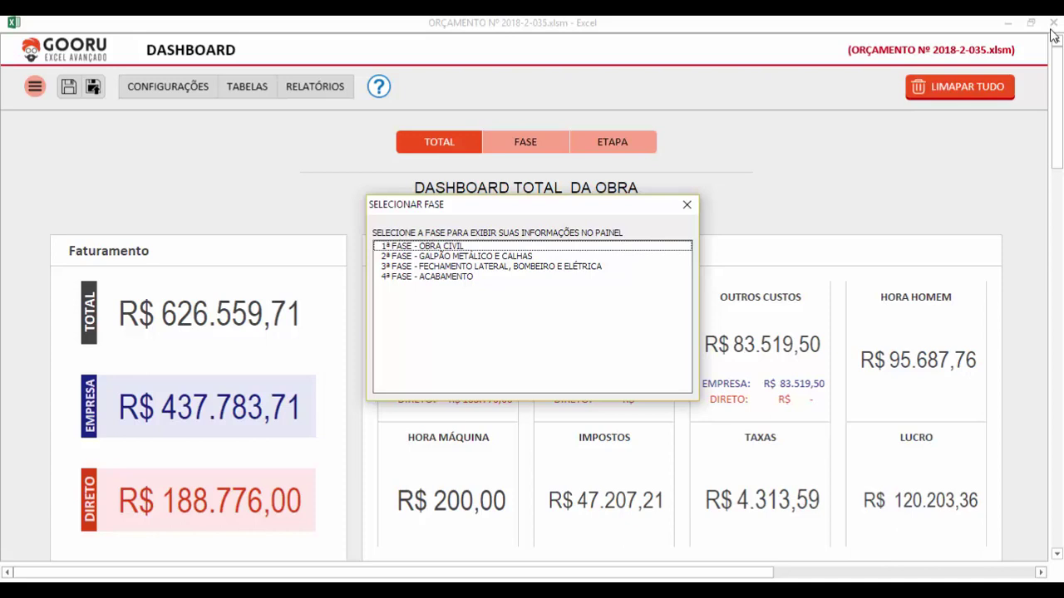
key("Down")
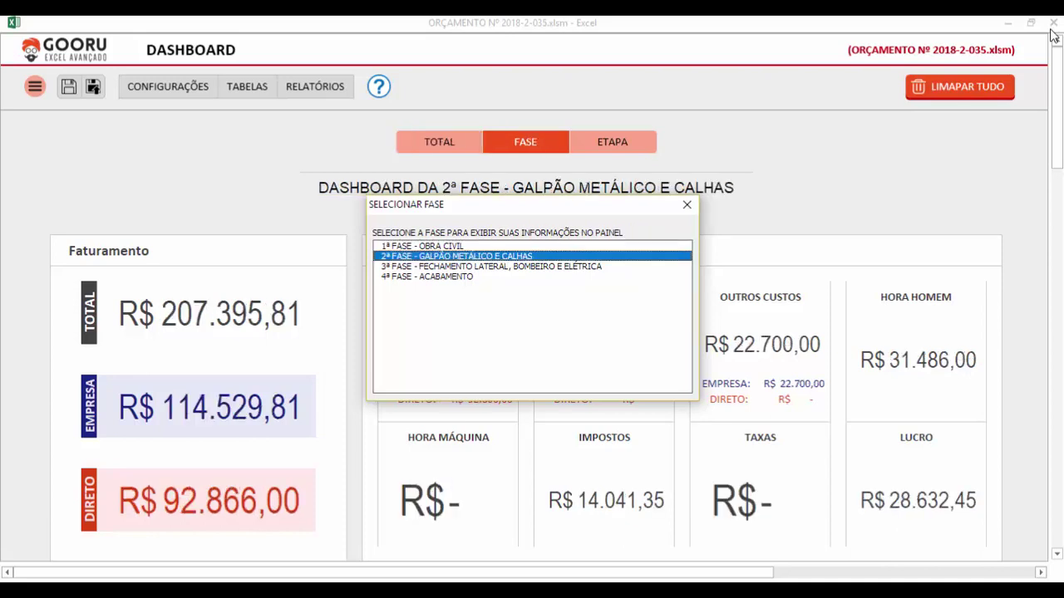
left_click_drag(539, 204, 544, 219)
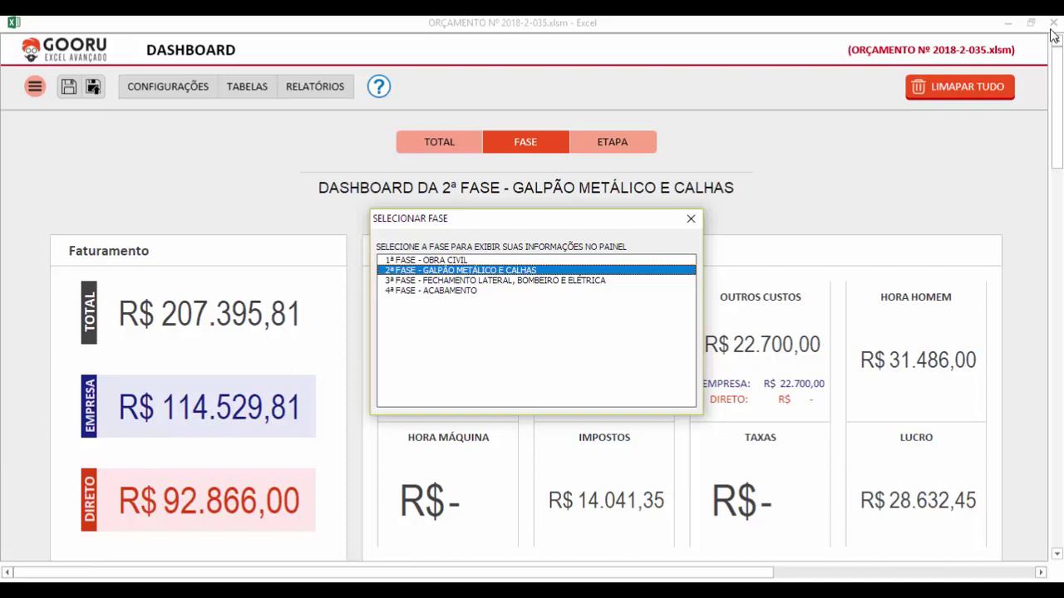
key("Down")
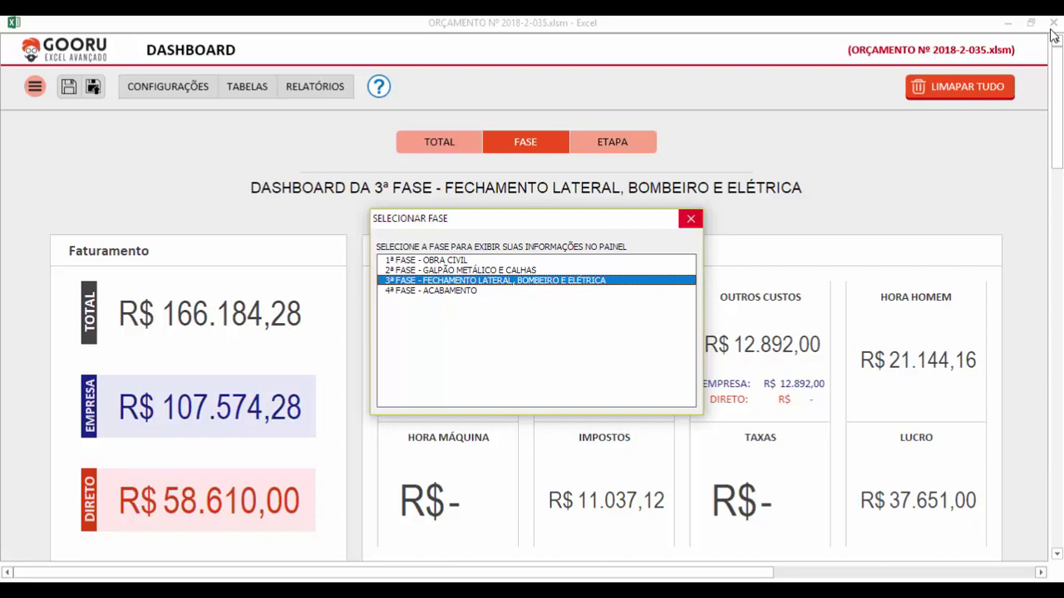
left_click(690, 219)
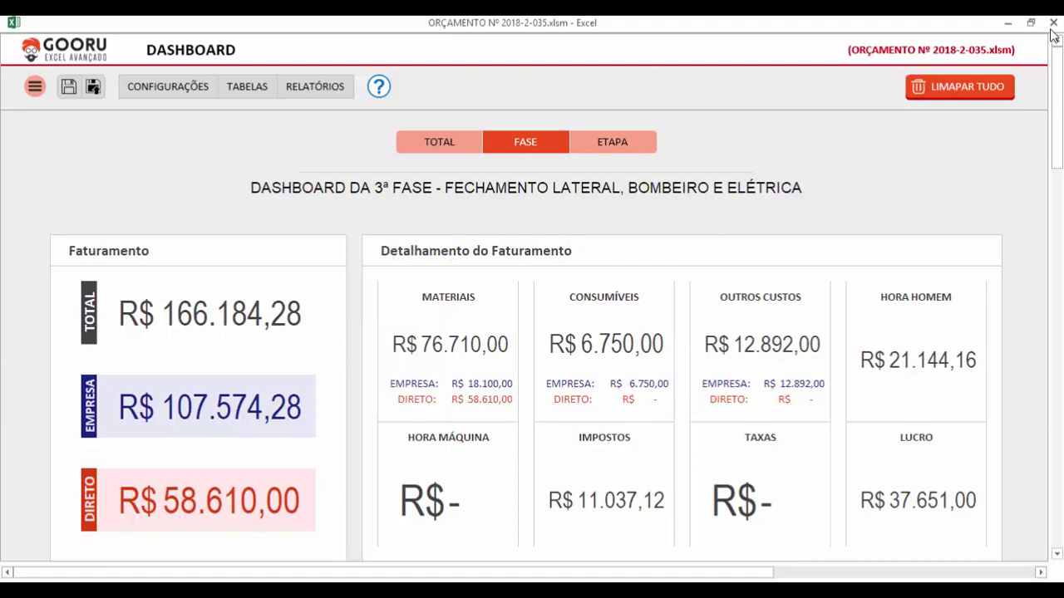
- Show the stage dashboard for 1.1 - ELEVAÇÃO DO SOLO E MURO DE ARRIMO within 1ª FASE - OBRA CIVIL
left_click(613, 142)
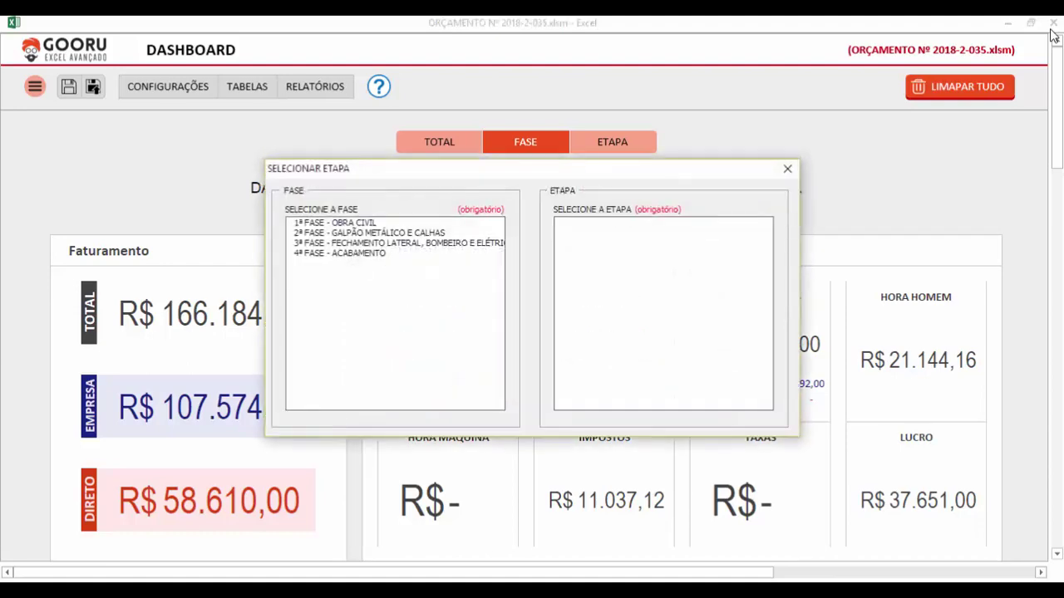
left_click_drag(521, 170, 528, 171)
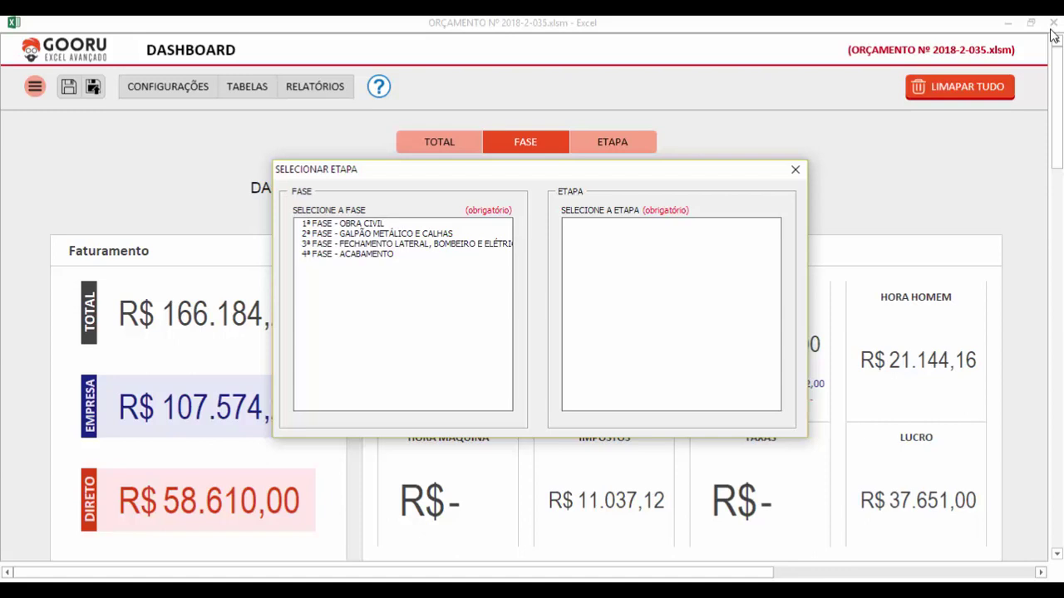
key("Down")
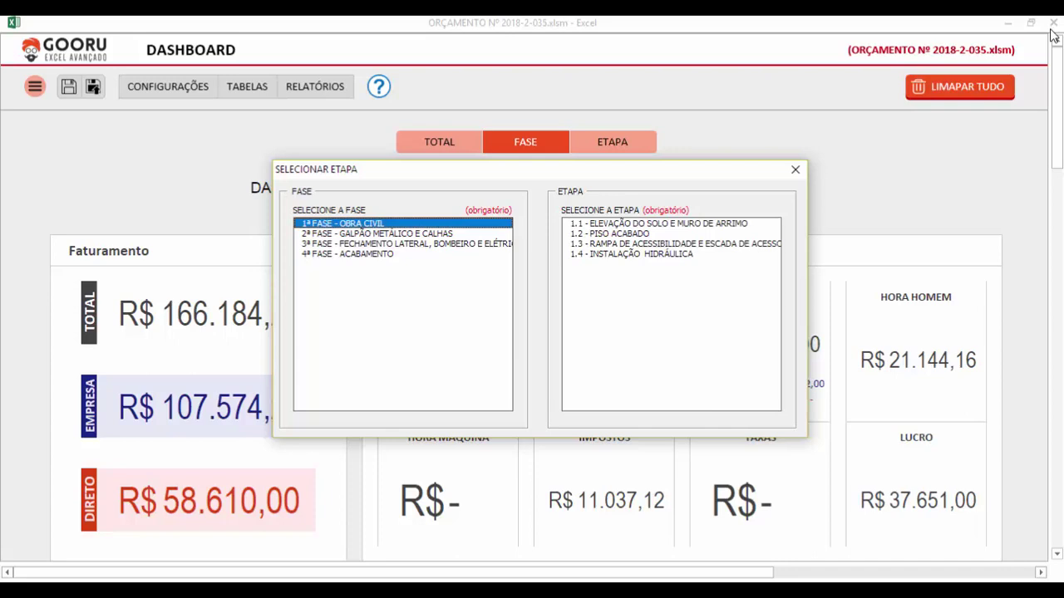
left_click_drag(541, 175, 535, 215)
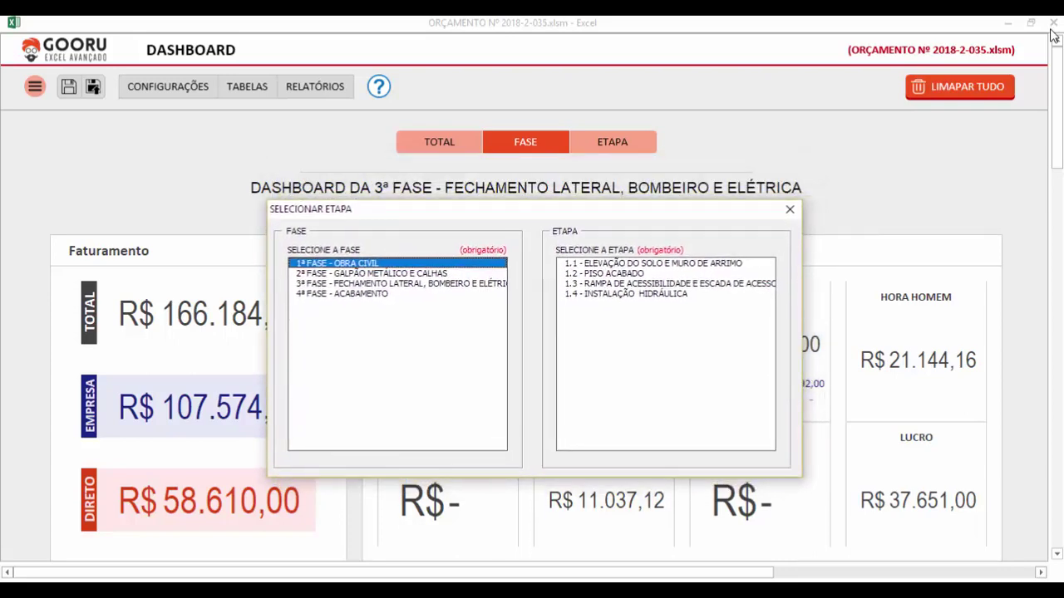
key("Tab")
key("Down")
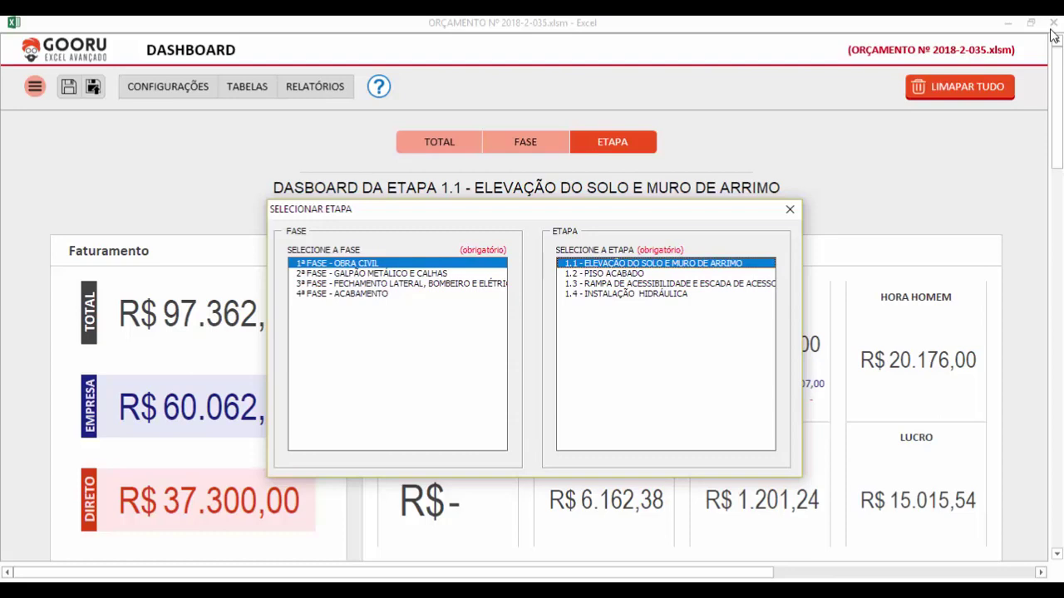
left_click_drag(482, 211, 483, 219)
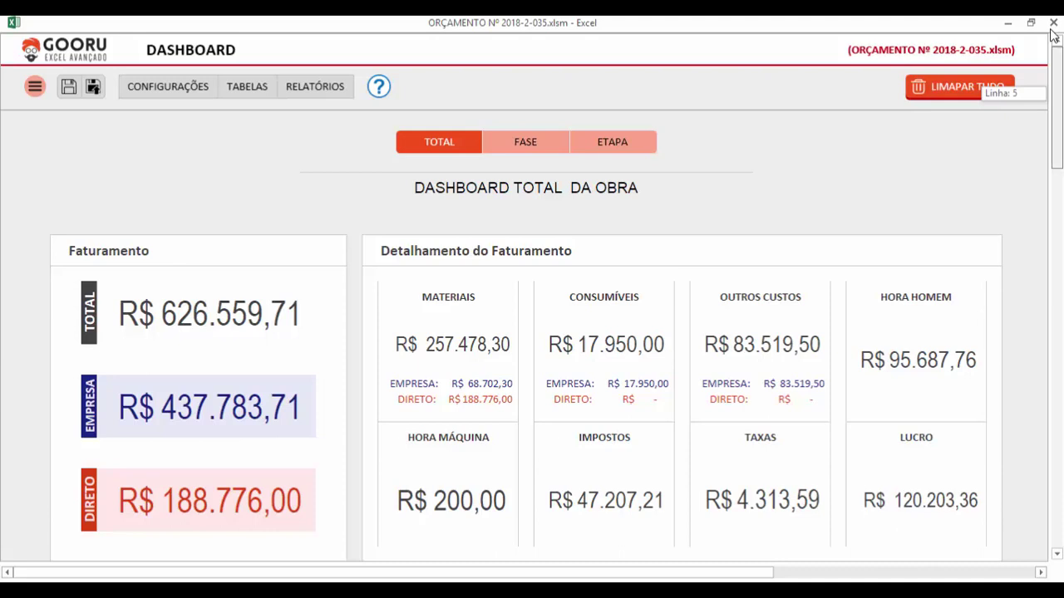
- Look over the total billing dashboard and set it to 3ª FASE - FECHAMENTO LATERAL, BOMBEIRO E ELÉTRICA
scroll(1053, 33, "down", 2)
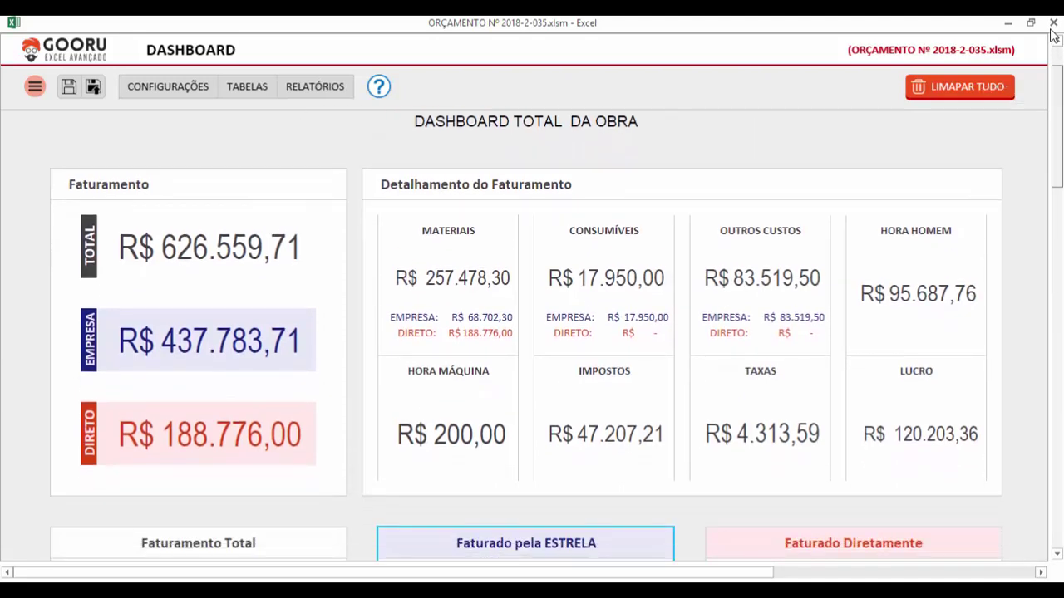
scroll(1050, 30, "up", 1)
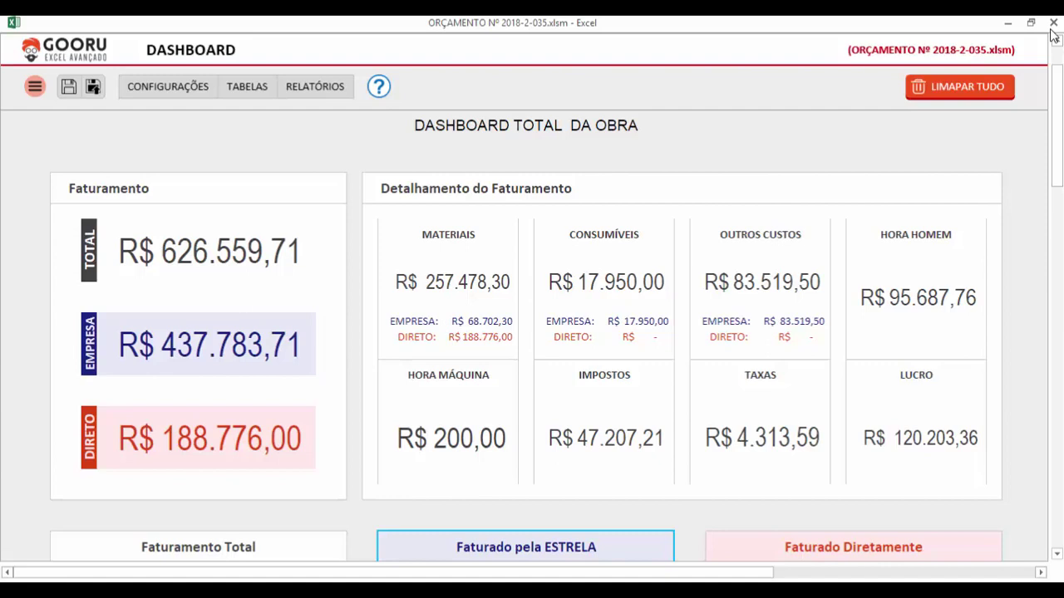
scroll(1053, 35, "up", 2)
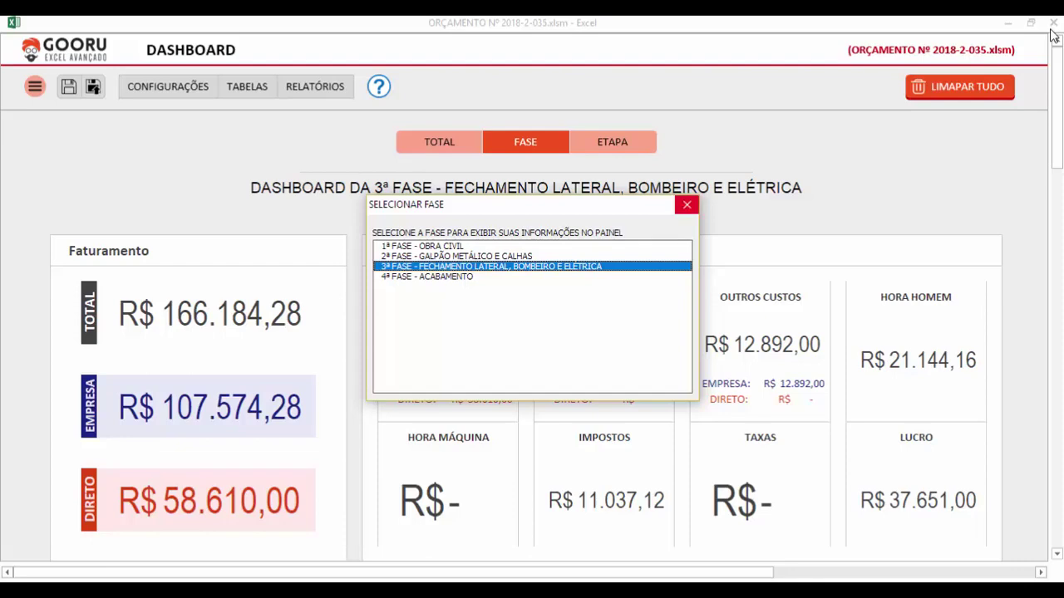
left_click(686, 205)
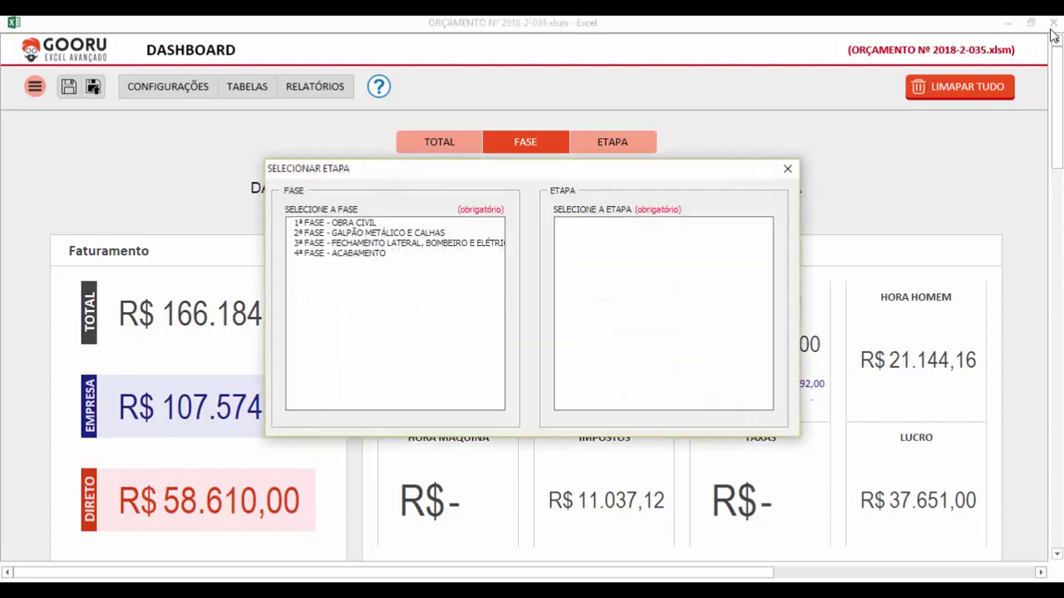
- Show the stage dashboard for 3.2 - FECHAMENTO LATERAL METÁLICO within 3ª FASE - FECHAMENTO LATERAL, BOMBEIRO E ELÉTRICA
key("Down")
key("Down")
key("Down")
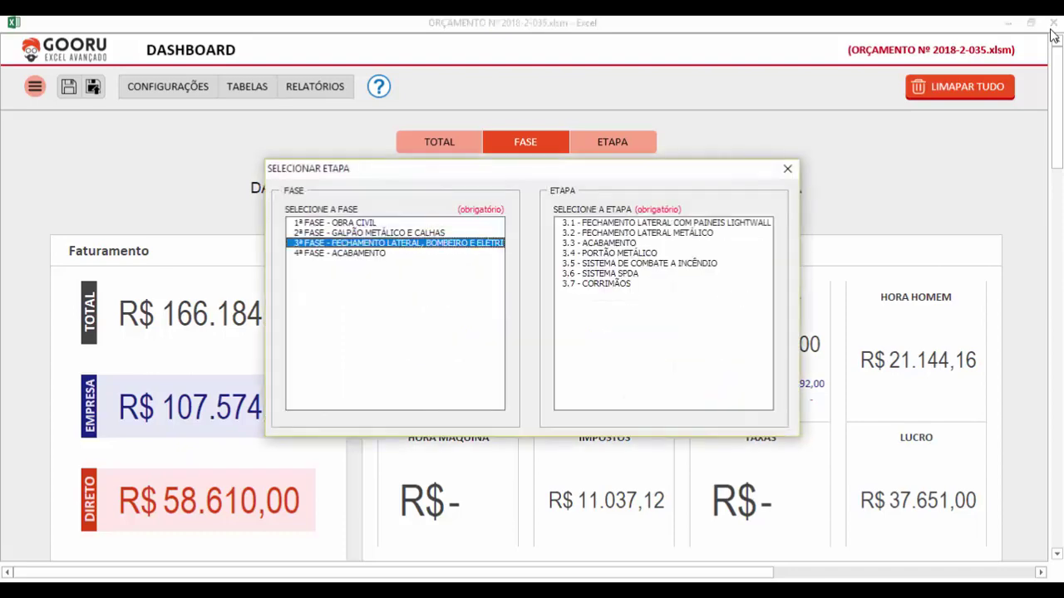
key("Tab")
key("Down")
key("Down")
key("Down")
key("Up")
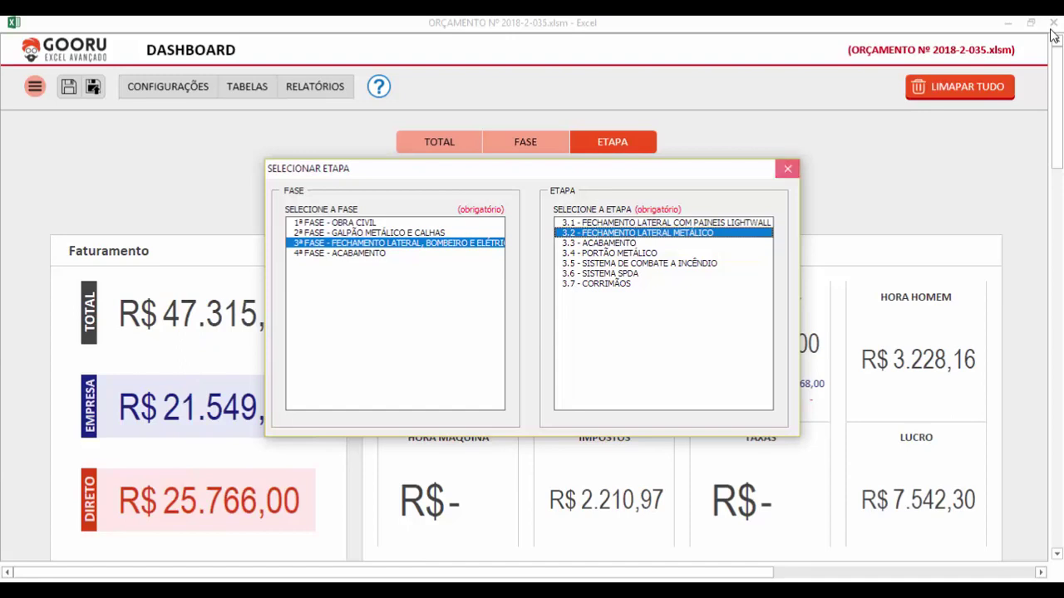
key("Return")
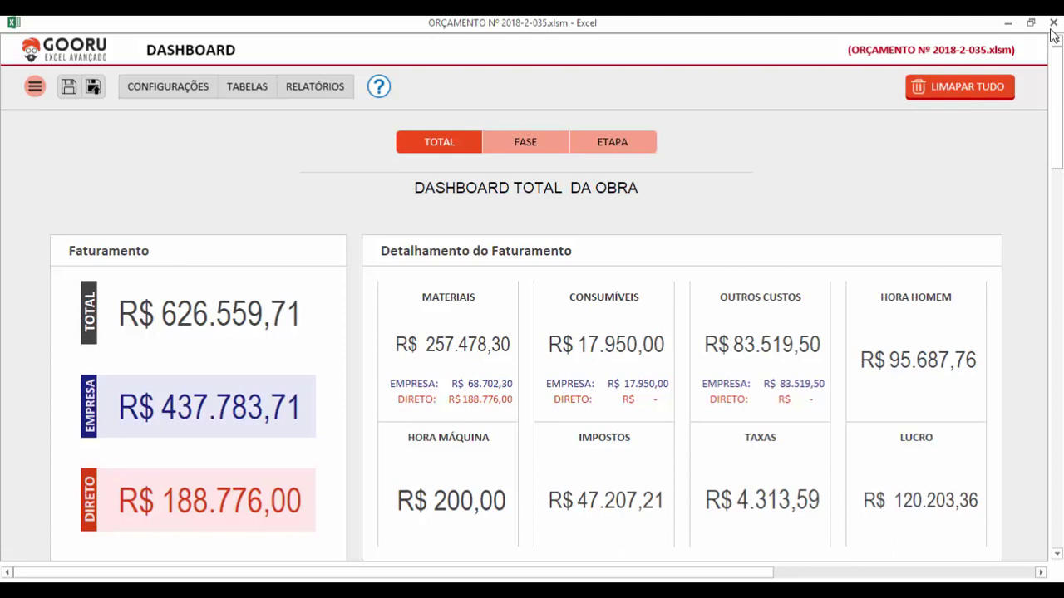
- Select the whole MATERIAIS block, from its heading to the DIRETO line, in the total dashboard's Detalhamento do Faturamento
scroll(1053, 34, "down", 1)
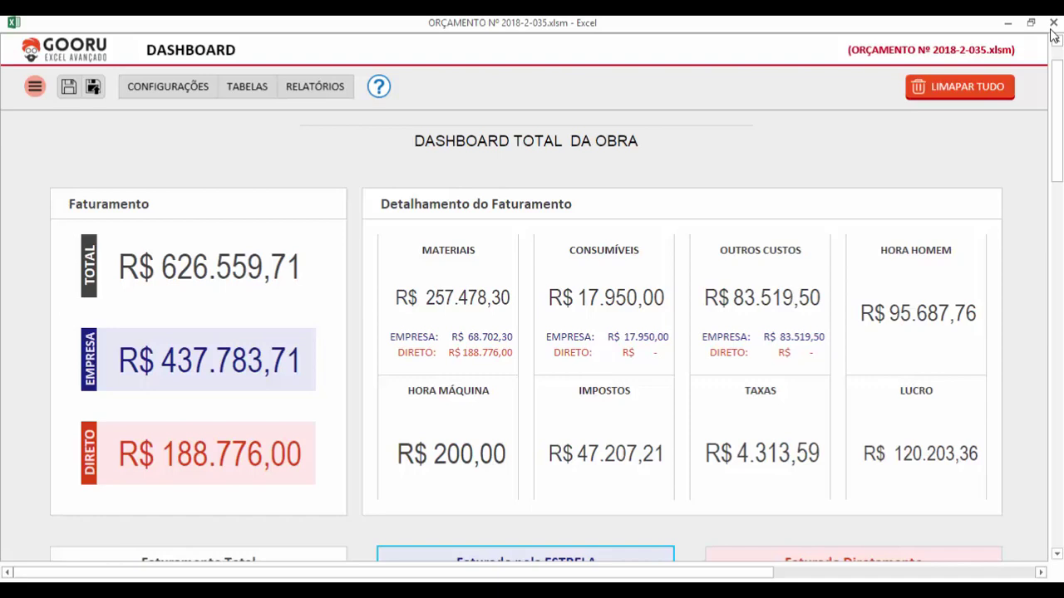
key("Right")
key("Up")
key("shift+Down")
key("shift+Down")
key("shift+Down")
key("shift+Down")
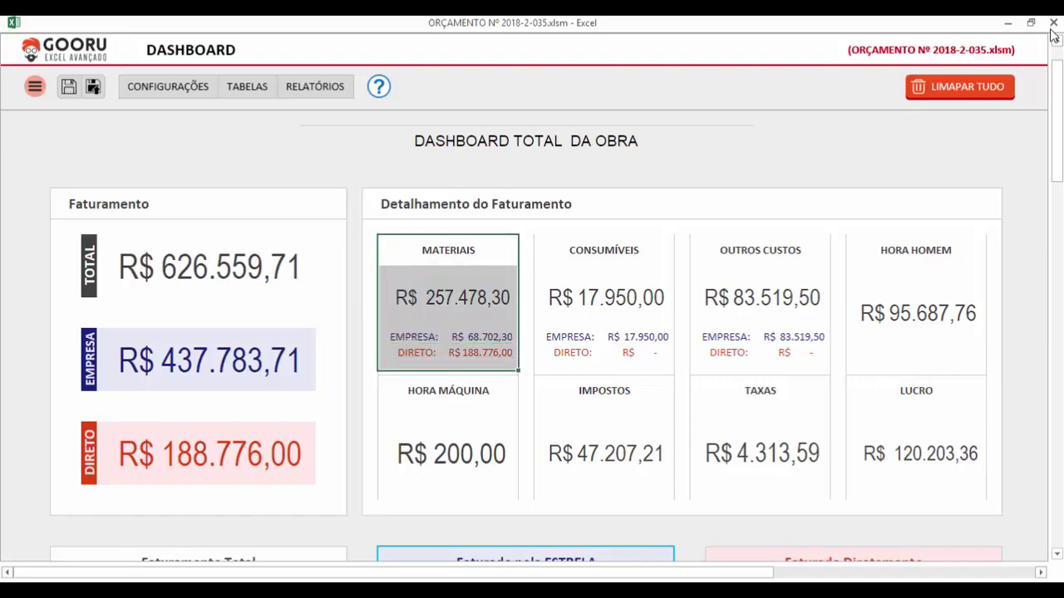
- Examine the MATERIAIS total and its EMPRESA and DIRETO breakdown lines one by one
key("Down")
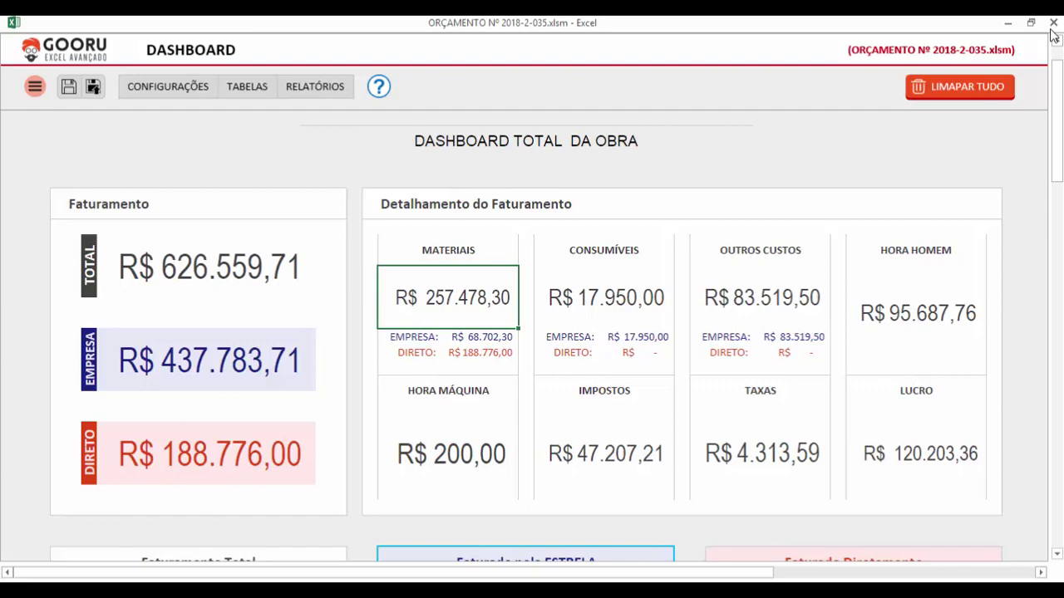
key("Up")
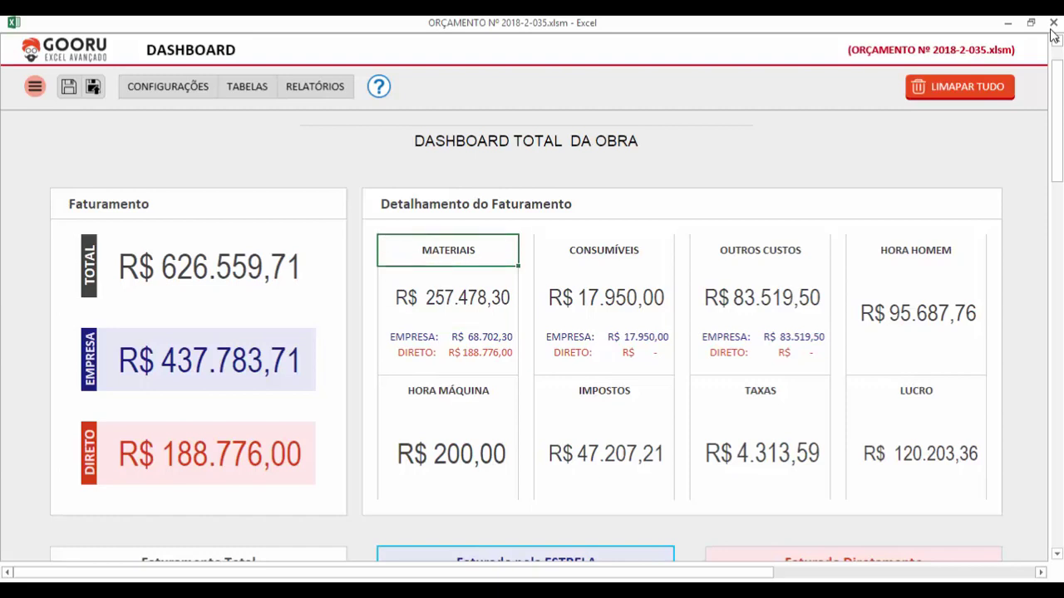
key("Down")
key("Down")
key("Up")
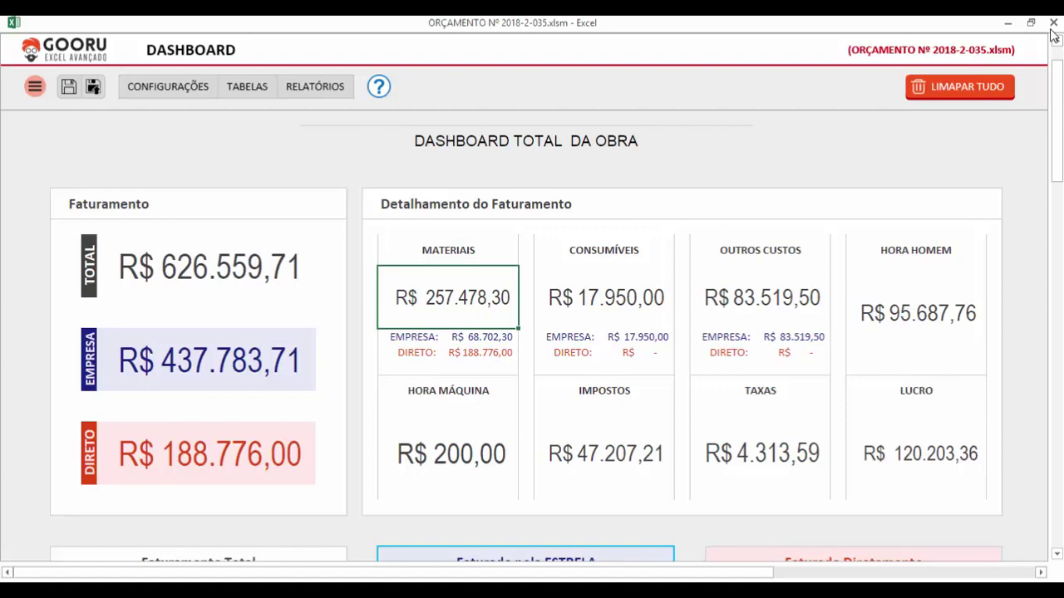
key("Down")
key("Down")
key("Up")
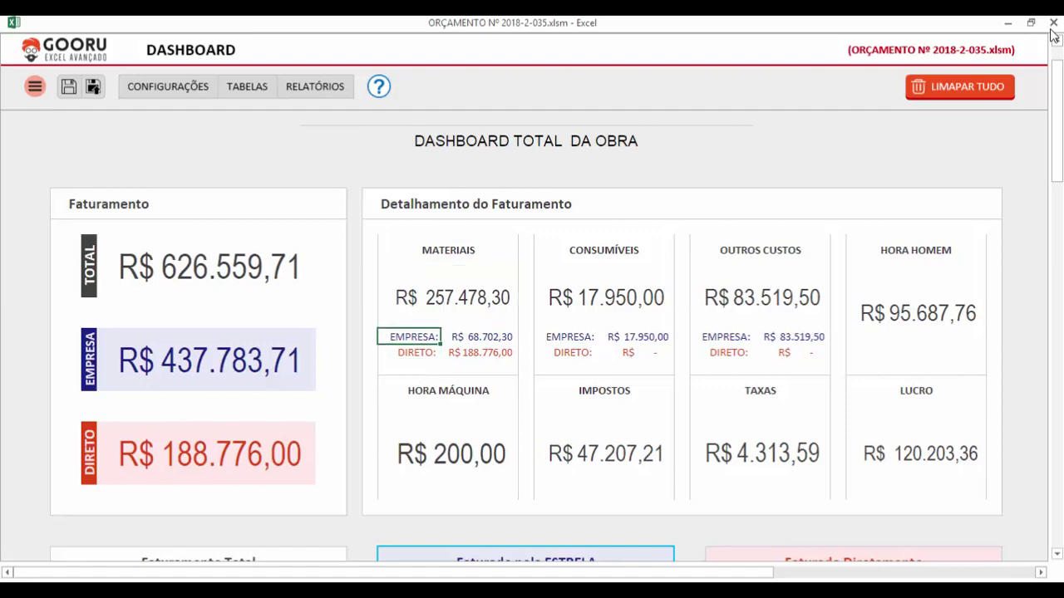
key("shift+Right")
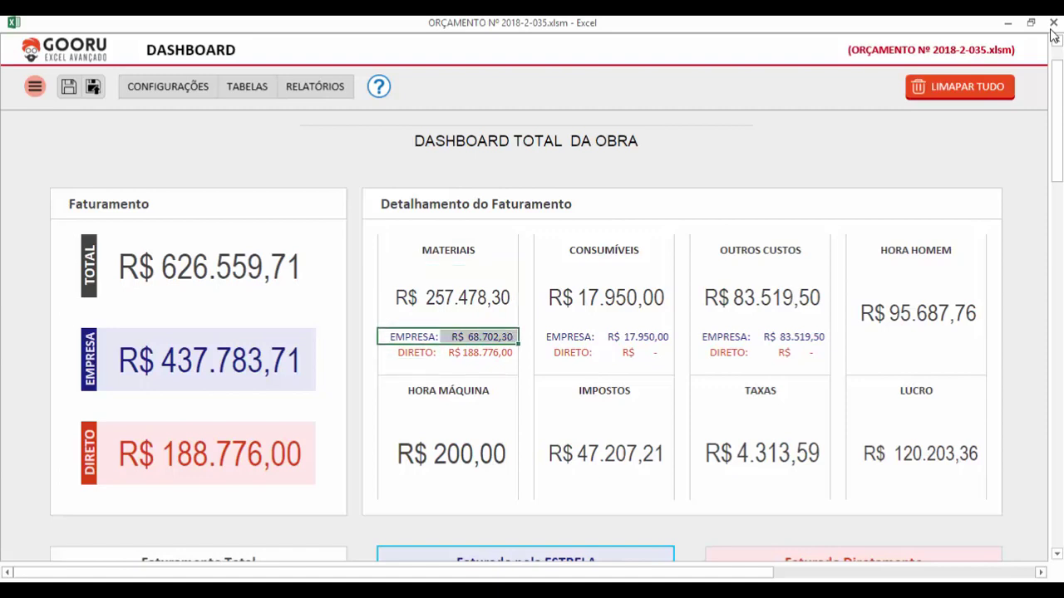
key("Down")
key("shift+Right")
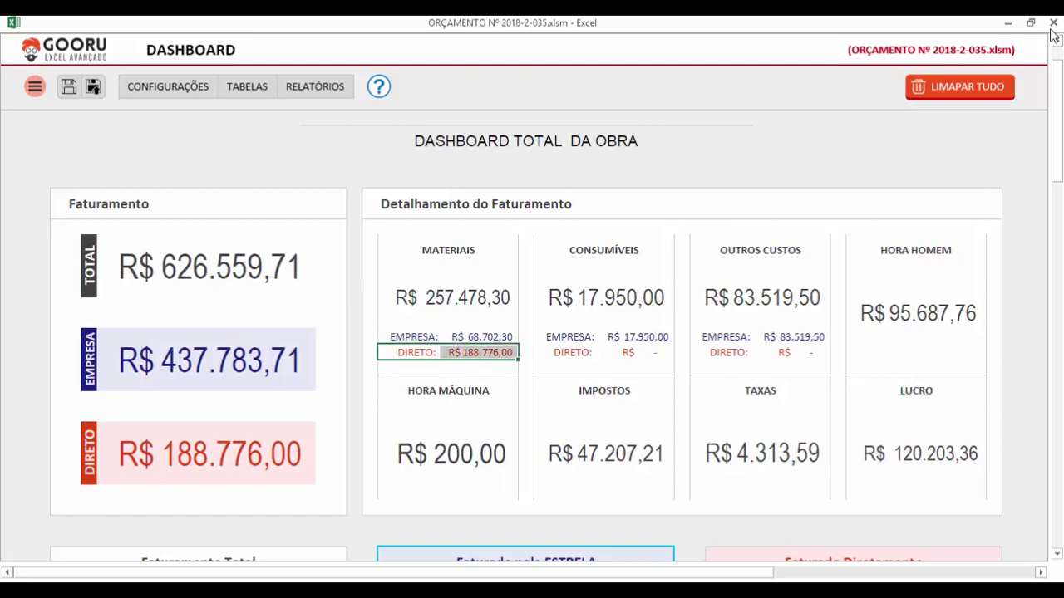
- Compare the total amounts of MATERIAIS, CONSUMÍVEIS and OUTROS CUSTOS in the billing breakdown
key("Up")
key("Up")
key("Right")
key("Right")
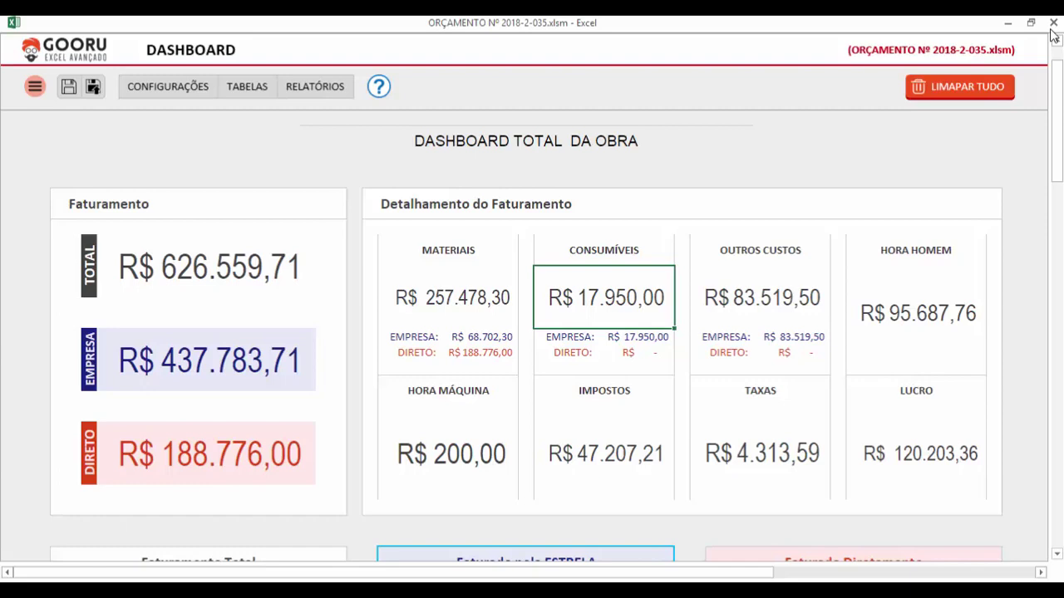
key("Right")
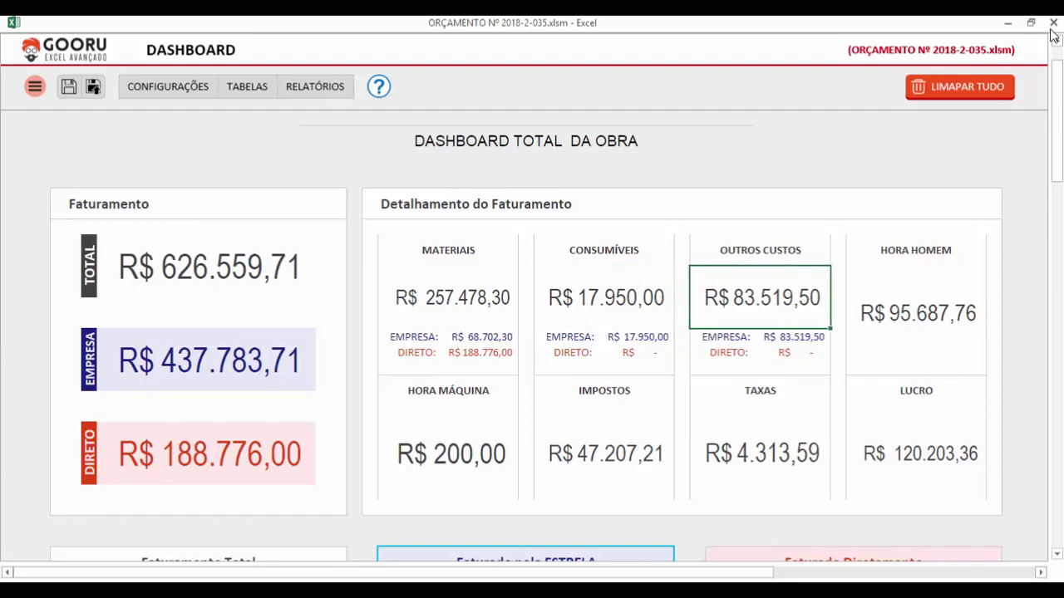
key("Left")
key("Left")
key("Right")
key("Right")
key("Left")
key("Left")
key("Right")
key("Right")
- Highlight the entire Detalhamento do Faturamento area, and clear the selection by choosing an empty cell above it
left_click(1009, 164)
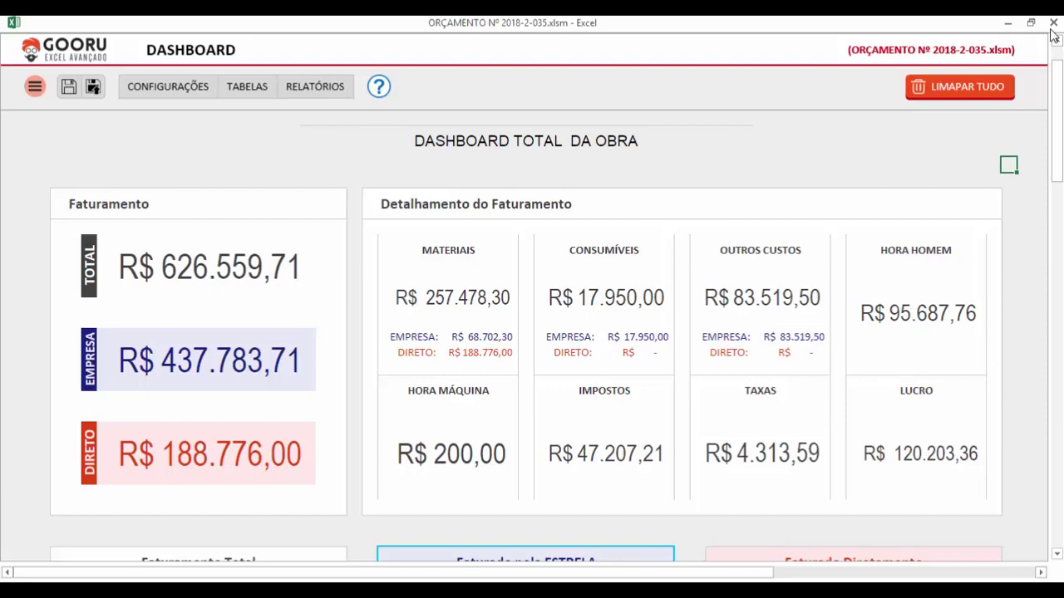
mouse_move(369, 197)
left_mouse_down()
mouse_move(992, 261)
mouse_move(993, 508)
left_mouse_up()
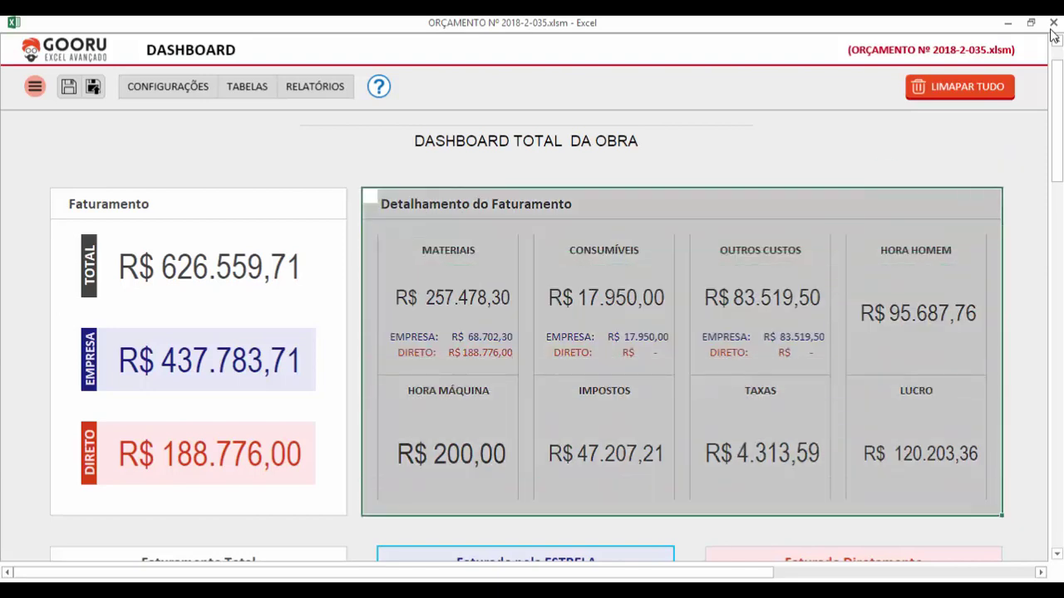
left_click(667, 165)
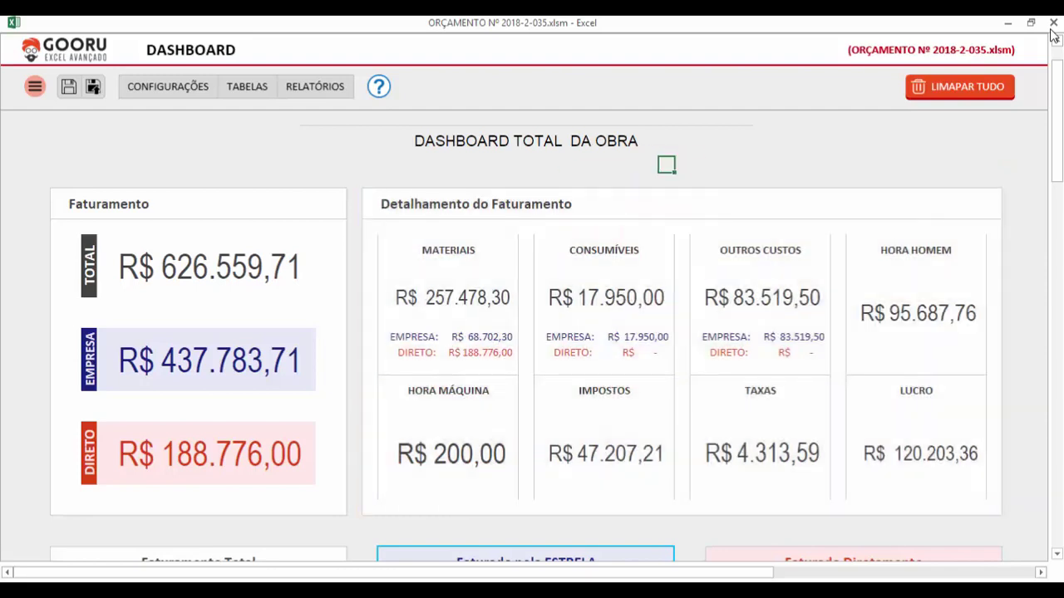
- Display the dashboard for 1ª FASE - OBRA CIVIL, moving the phase selector off the cost details before closing it
scroll(667, 164, "up", 1)
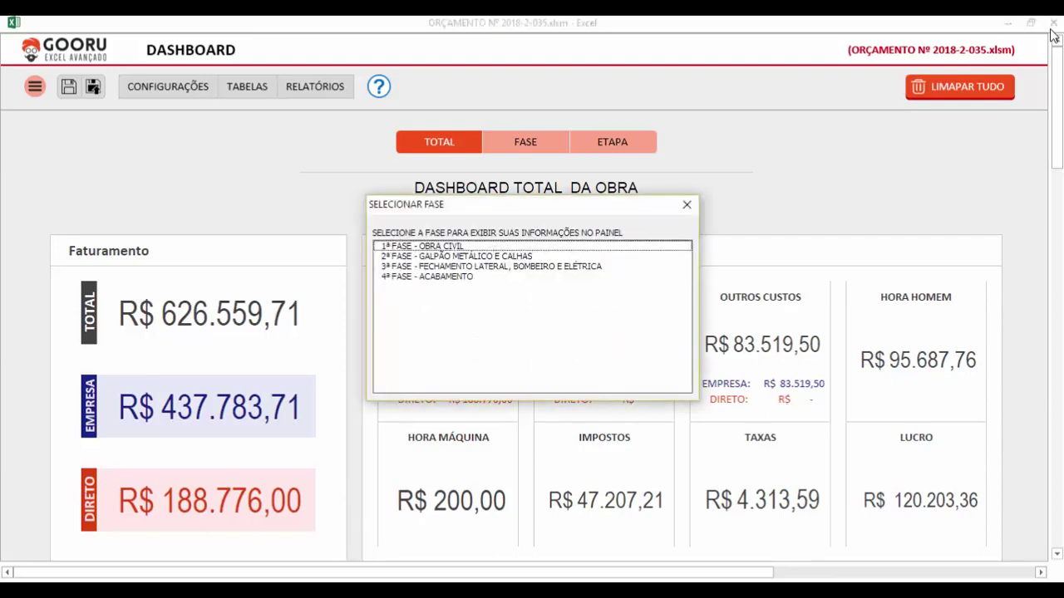
key("Down")
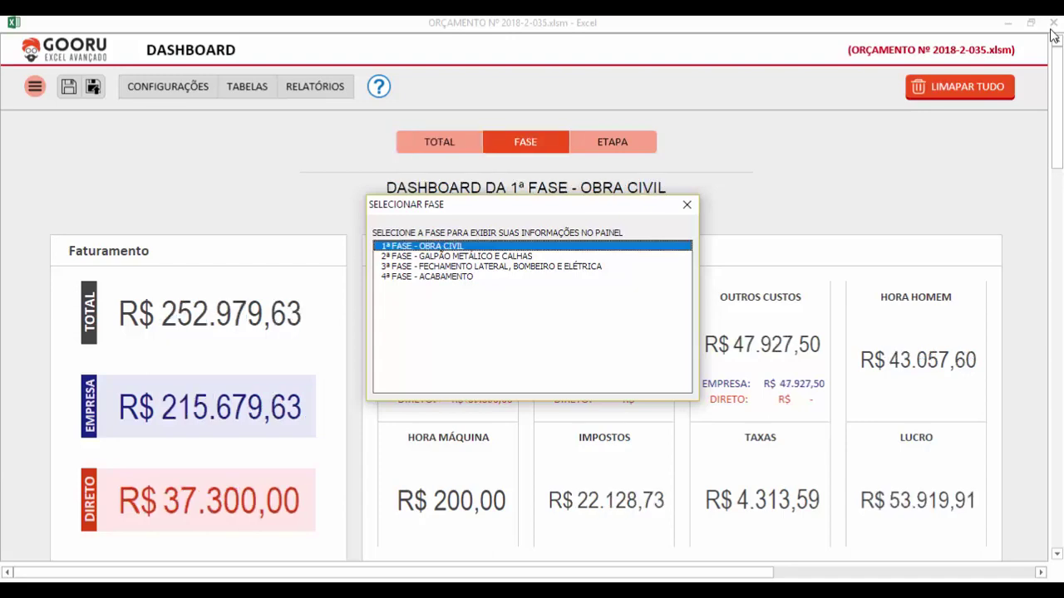
left_click_drag(496, 211, 141, 138)
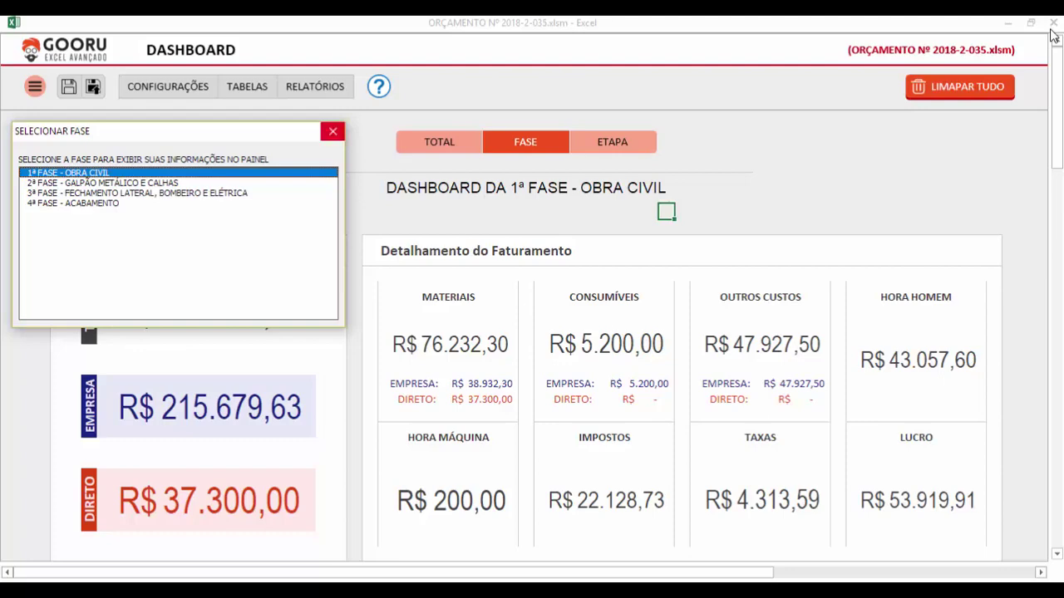
key("Escape")
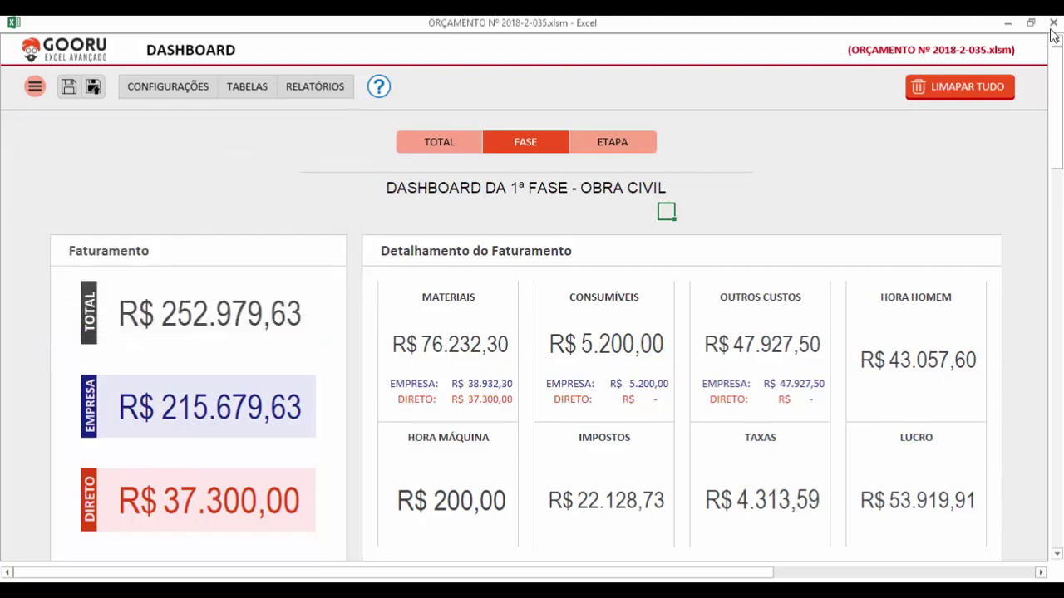
- Display the dashboard for stage 1.2 - PISO ACABADO of 1ª FASE - OBRA CIVIL, and close the stage selector
left_click(613, 142)
left_click_drag(615, 169, 399, 102)
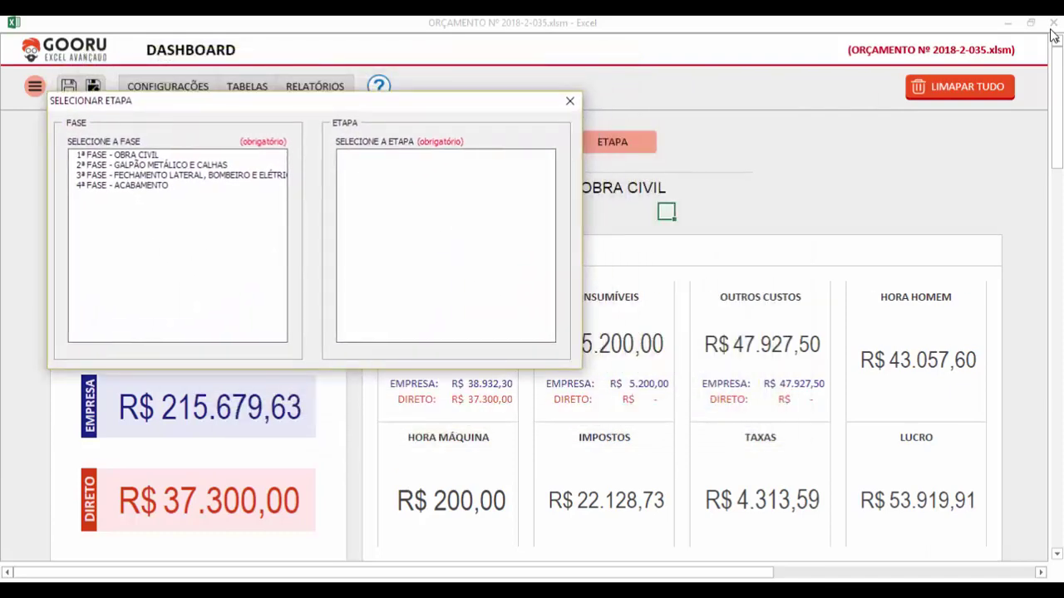
left_click(117, 155)
left_click(383, 164)
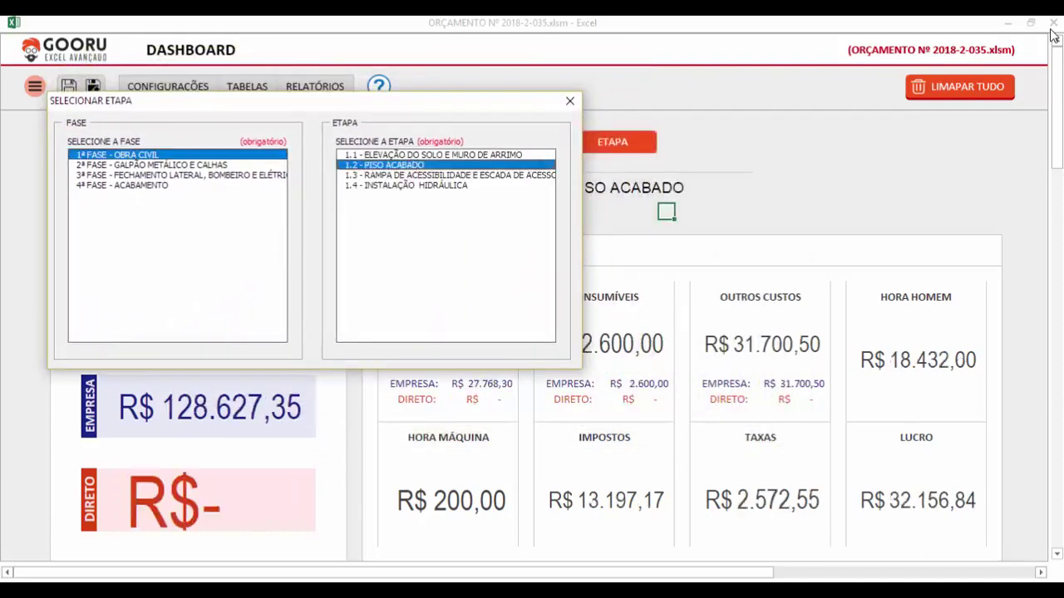
left_click_drag(249, 100, 216, 130)
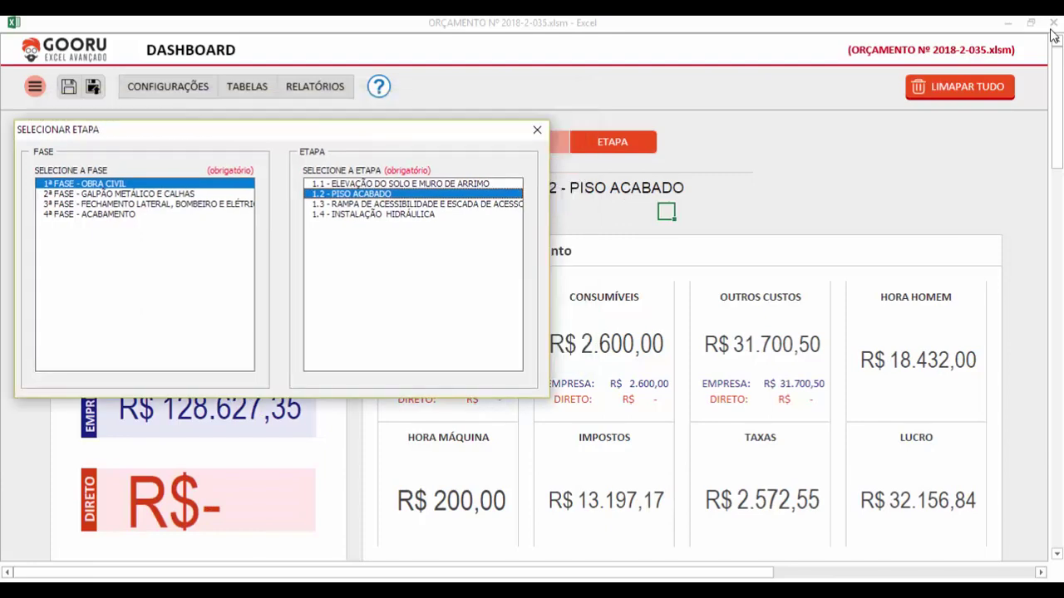
left_click(537, 130)
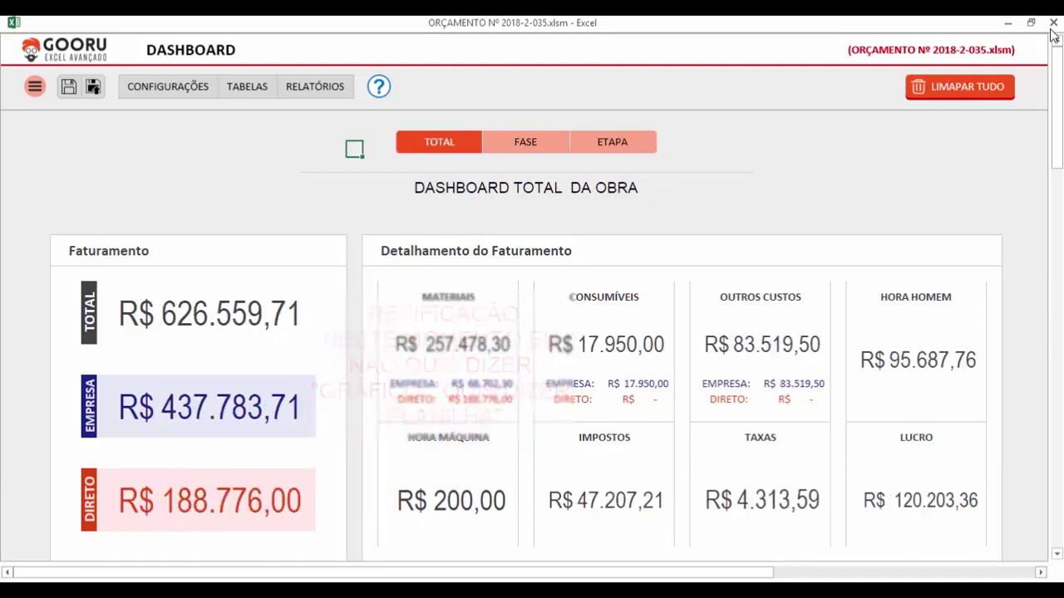
- Review the three billing donut charts and their cost lists in the total dashboard, and select the TOTAL DA OBRA amount
scroll(1053, 35, "down", 8)
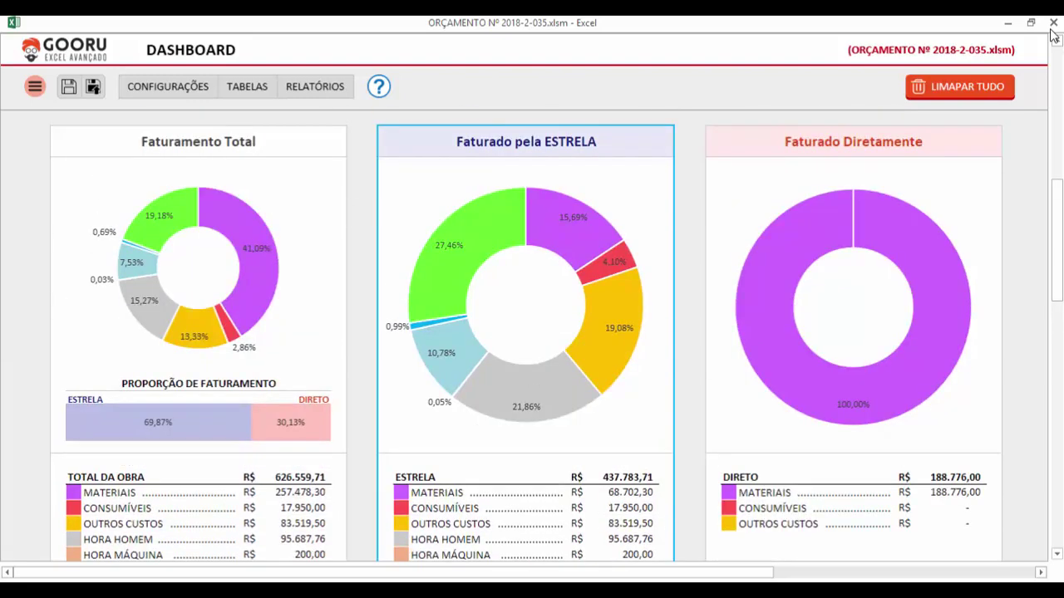
left_click_drag(1056, 241, 1057, 265)
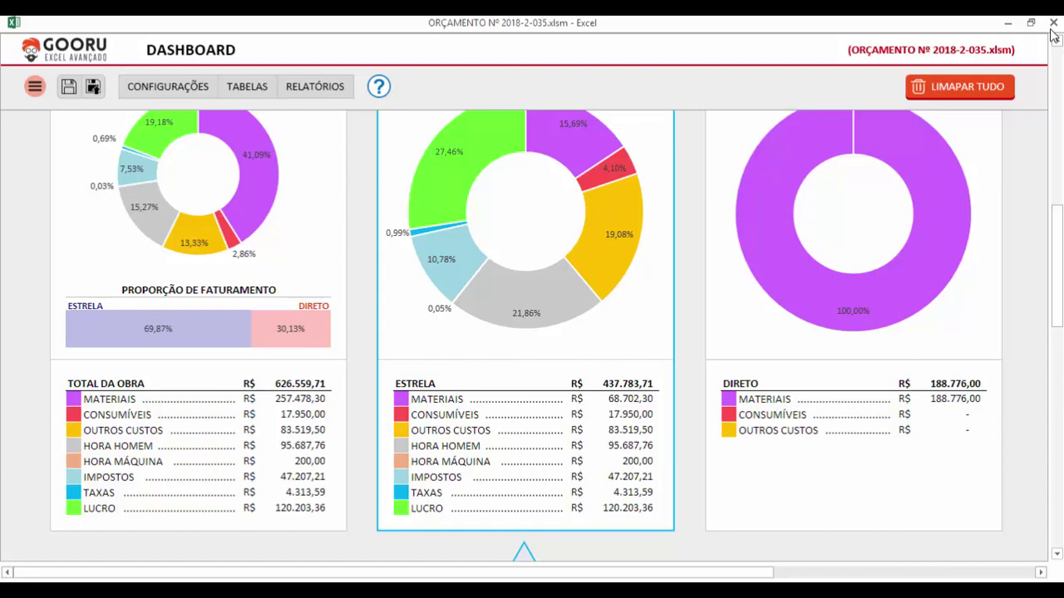
scroll(548, 336, "up", 1)
scroll(549, 336, "up", 2)
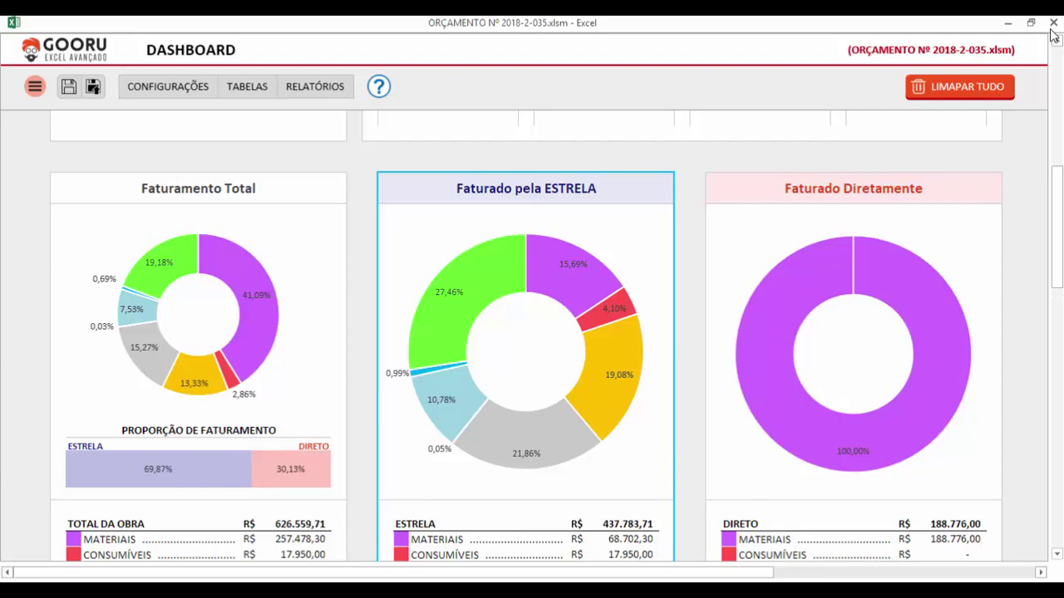
scroll(548, 336, "down", 3)
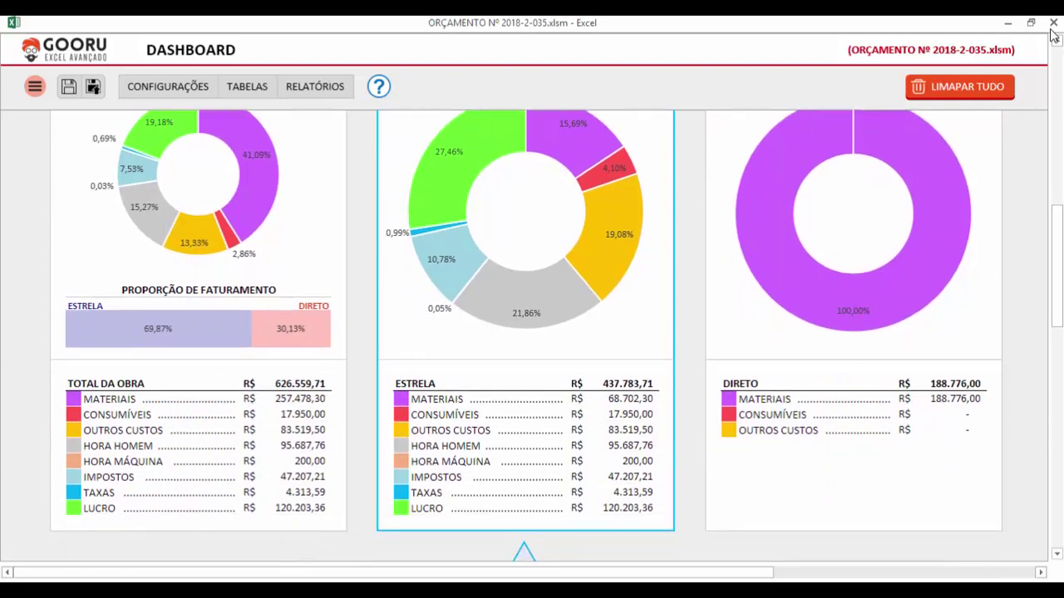
left_click(284, 383)
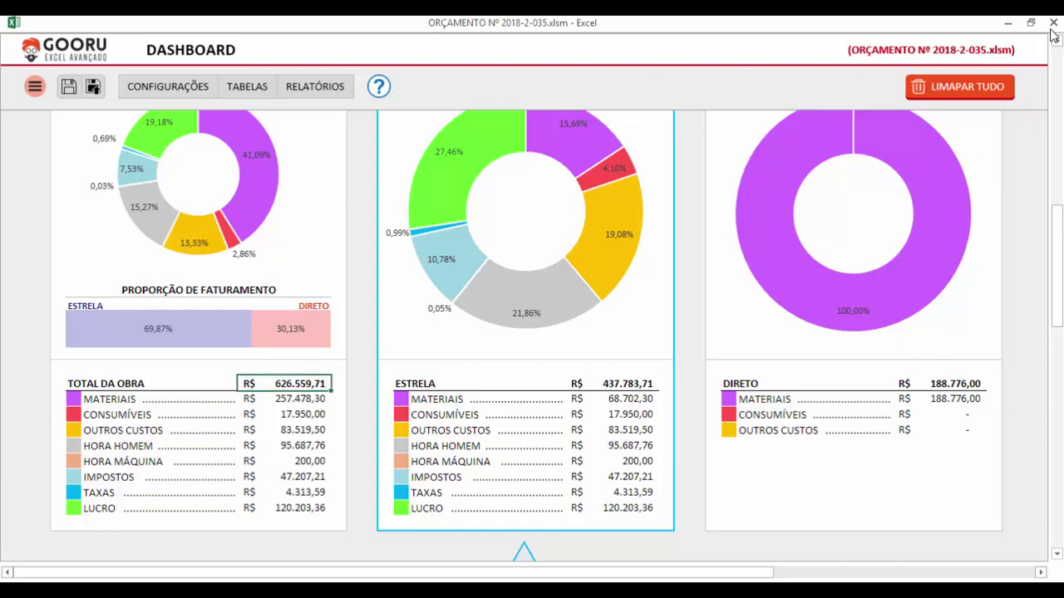
- Compare TOTAL DA OBRA with the Faturamento figures, and highlight the category names and amounts in its list
left_click_drag(1057, 284, 1057, 147)
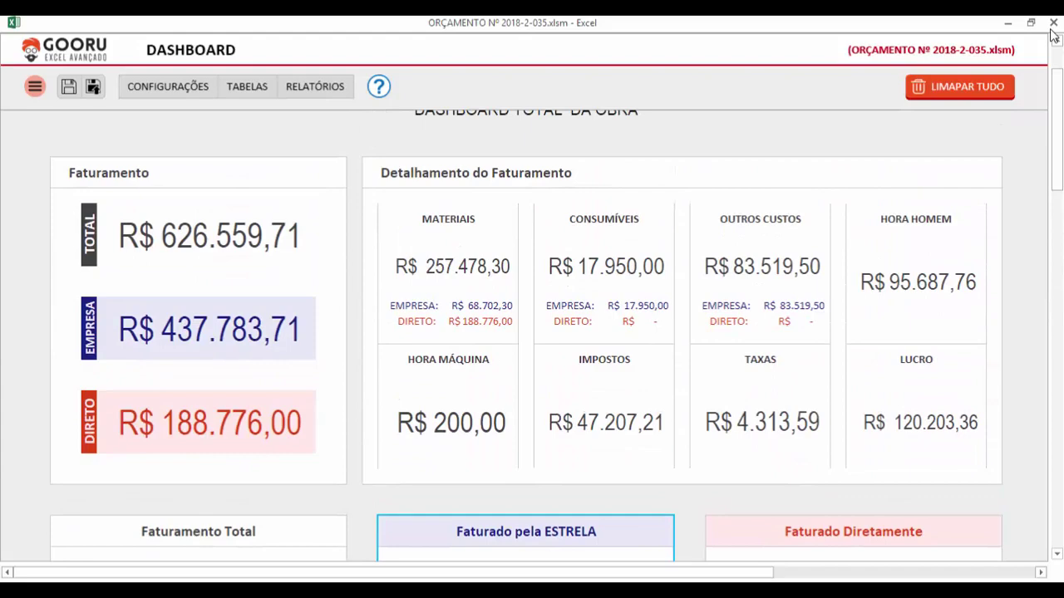
left_click_drag(1057, 147, 1057, 284)
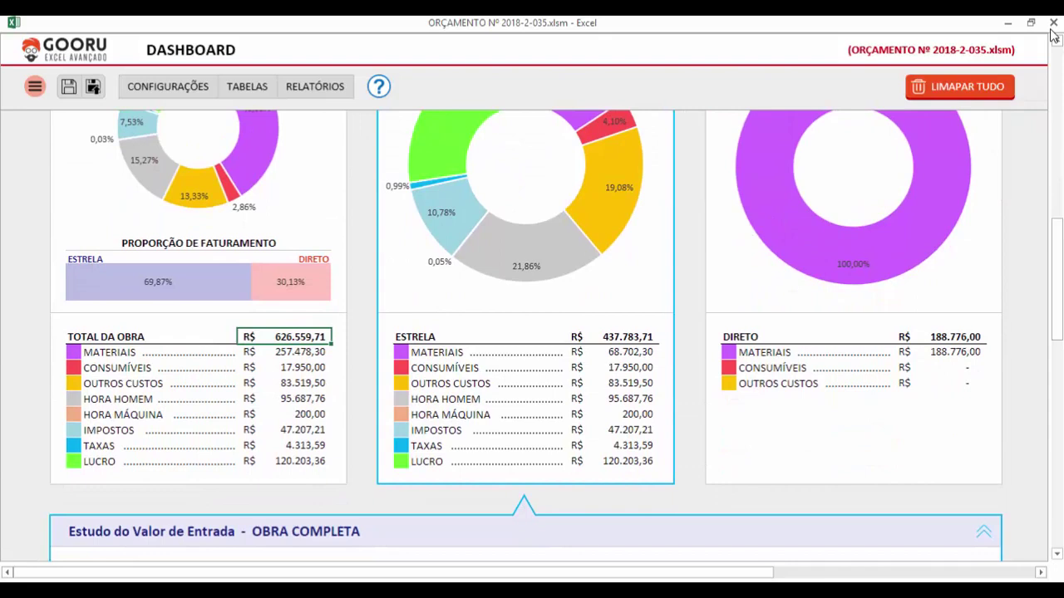
left_click(179, 344)
left_click_drag(90, 352, 89, 462)
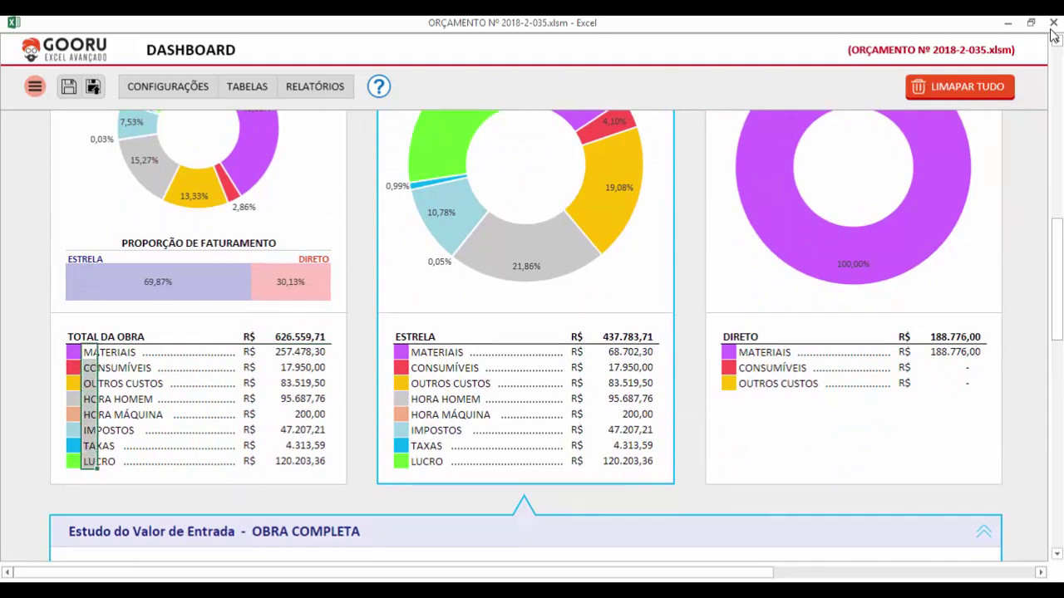
left_click_drag(245, 351, 325, 461)
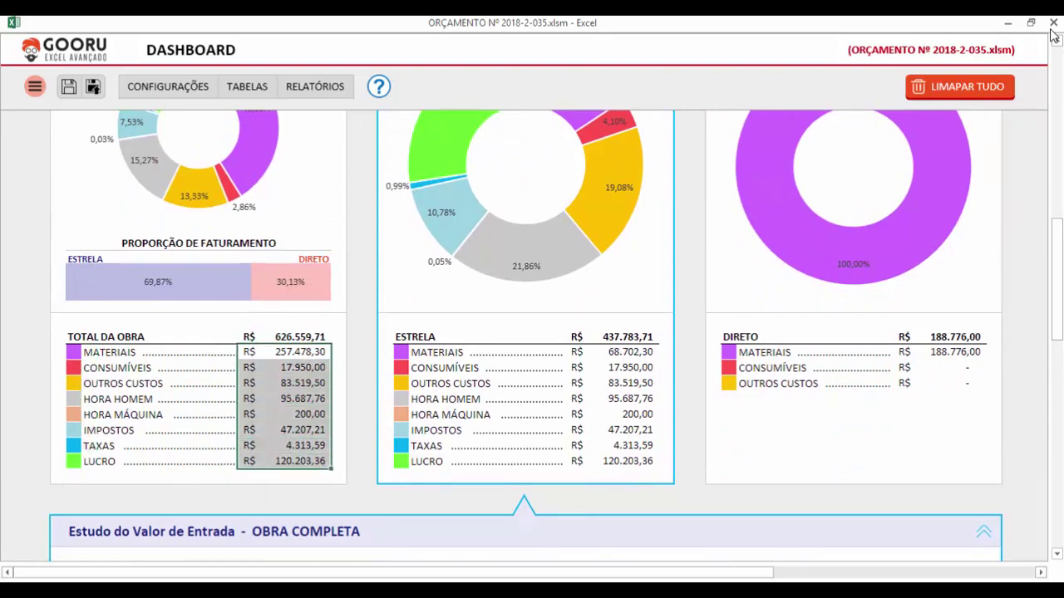
- Step through the Detalhamento do Faturamento cost cards, and compare them with the TOTAL DA OBRA list under the chart
left_click_drag(1057, 279, 1057, 154)
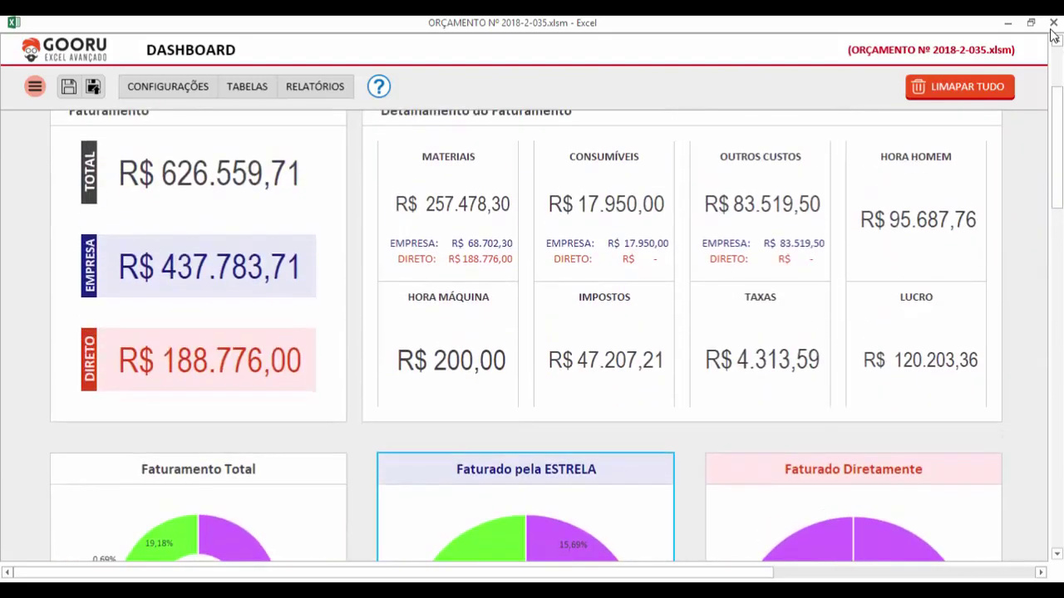
key("Up")
key("Up")
key("Right")
key("Right")
key("Right")
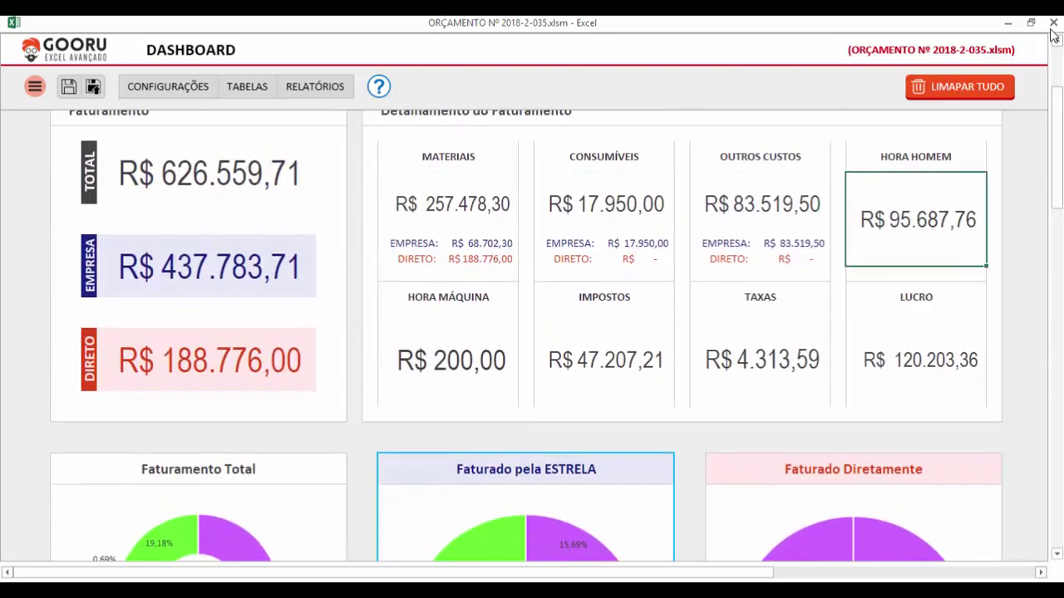
key("Down")
key("Left")
key("Left")
key("Left")
left_click_drag(1057, 154, 1057, 262)
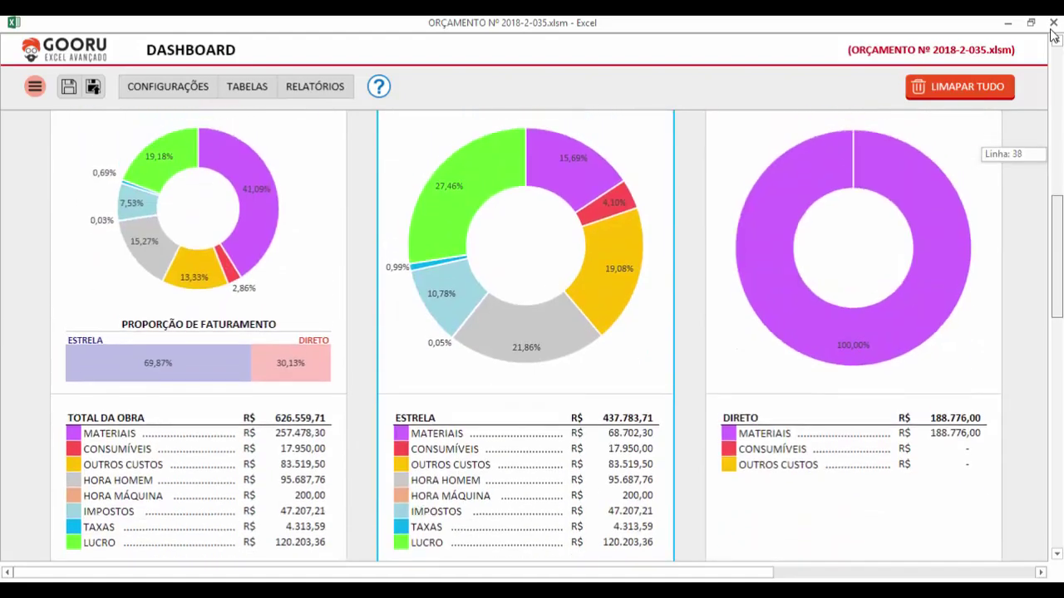
- Examine the PROPORÇÃO DE FATURAMENTO bar and the Faturado pela ESTRELA chart with its cost list
left_click_drag(1054, 35, 1056, 37)
scroll(1054, 38, "up", 2)
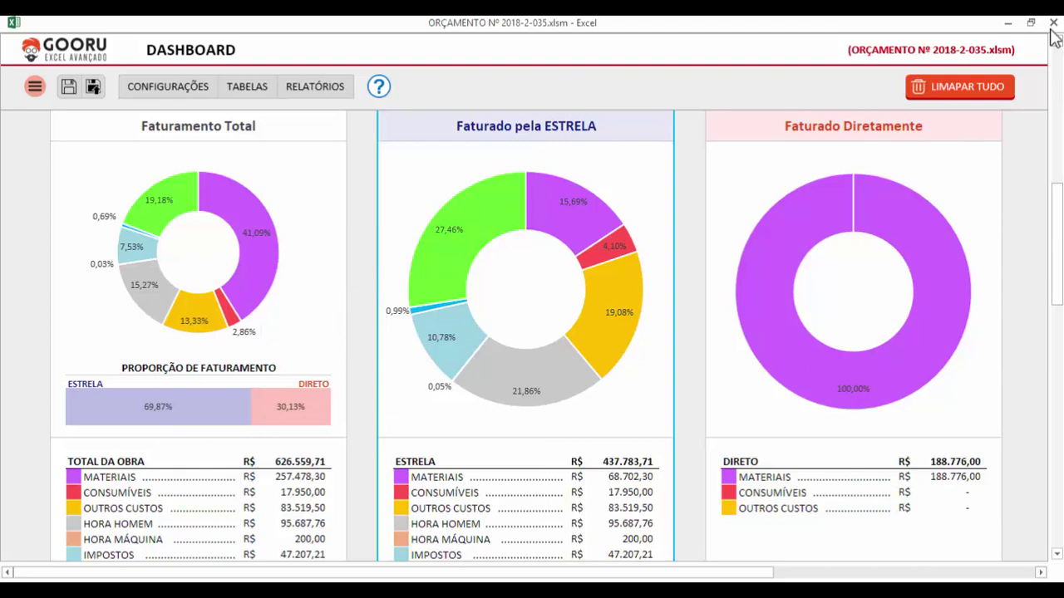
scroll(1054, 37, "down", 1)
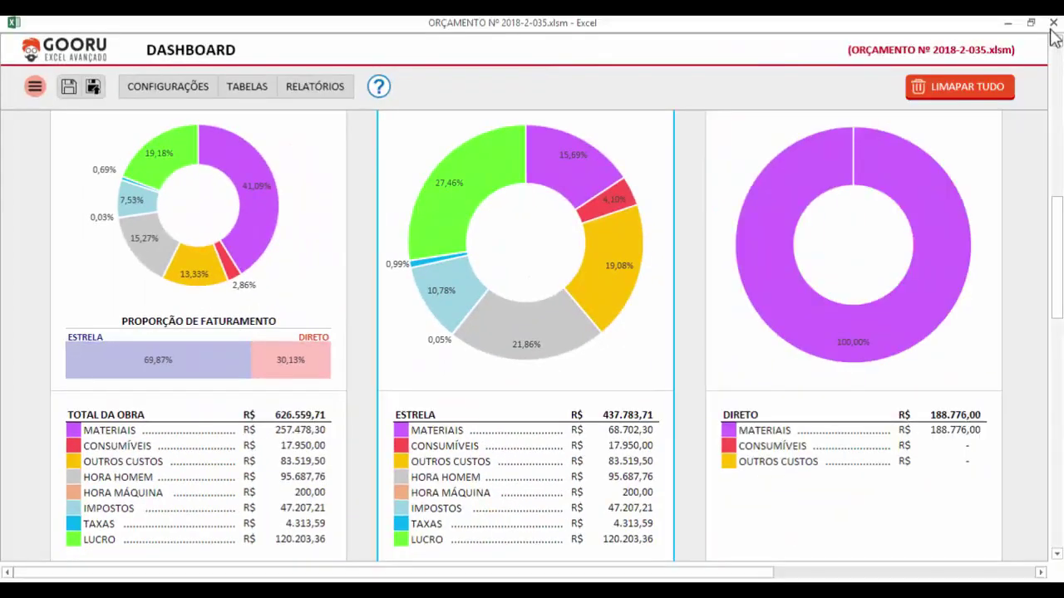
mouse_move(116, 359)
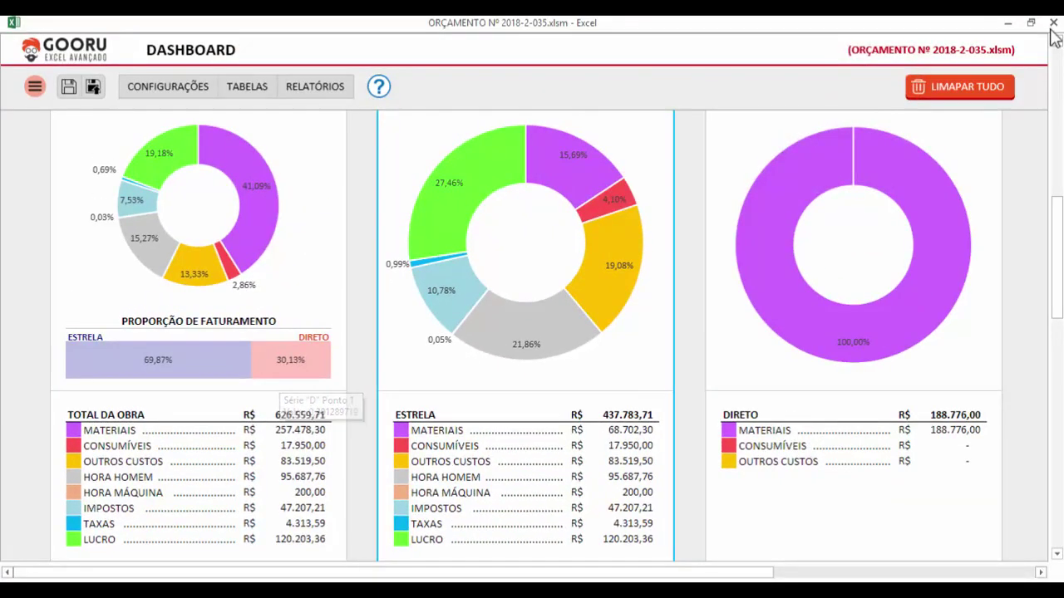
scroll(382, 378, "up", 2)
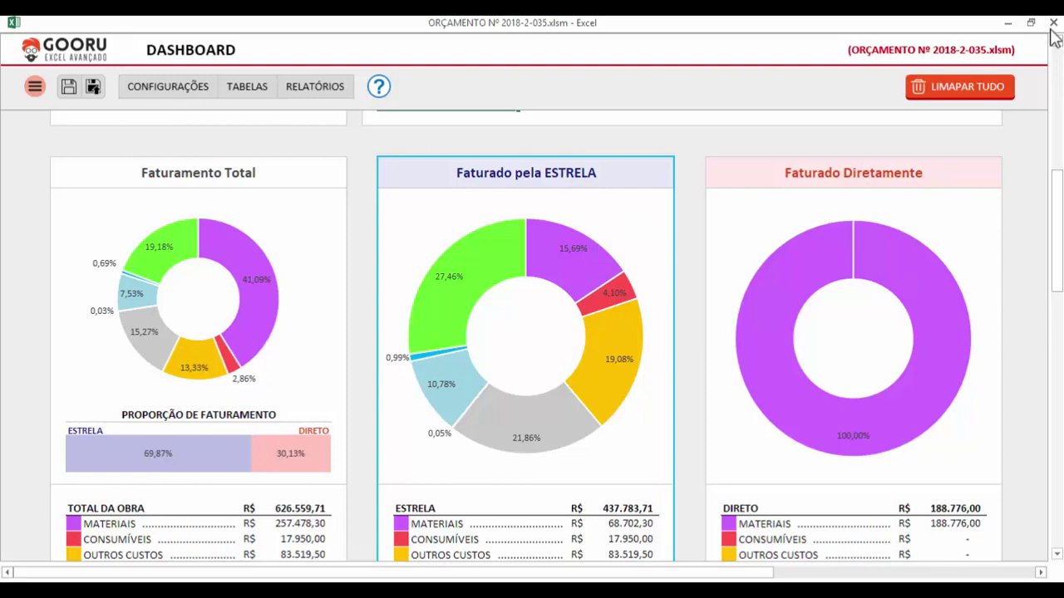
scroll(1053, 37, "down", 2)
scroll(1054, 38, "down", 1)
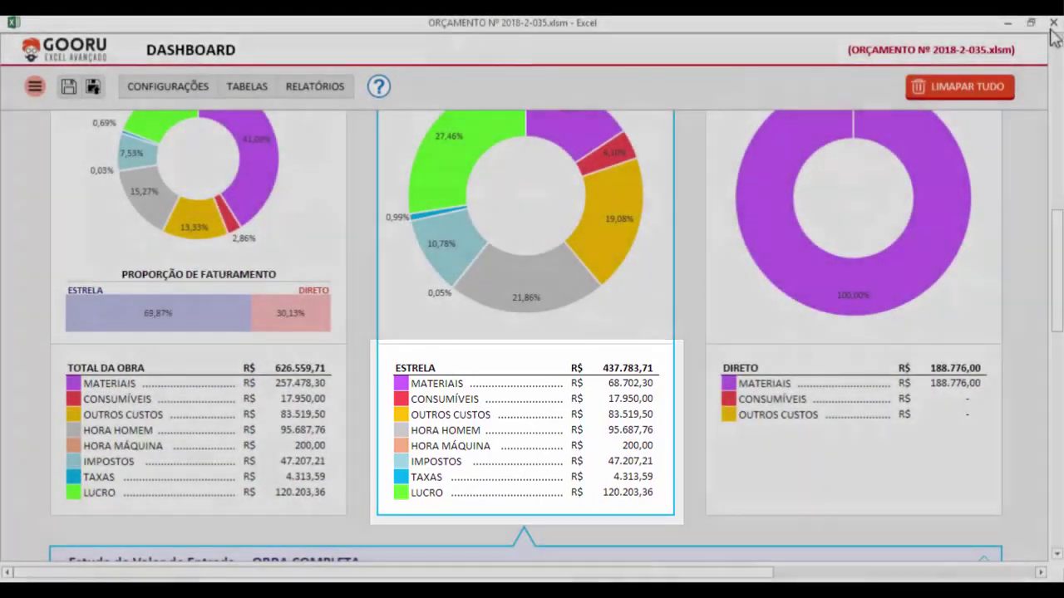
scroll(1053, 37, "up", 1)
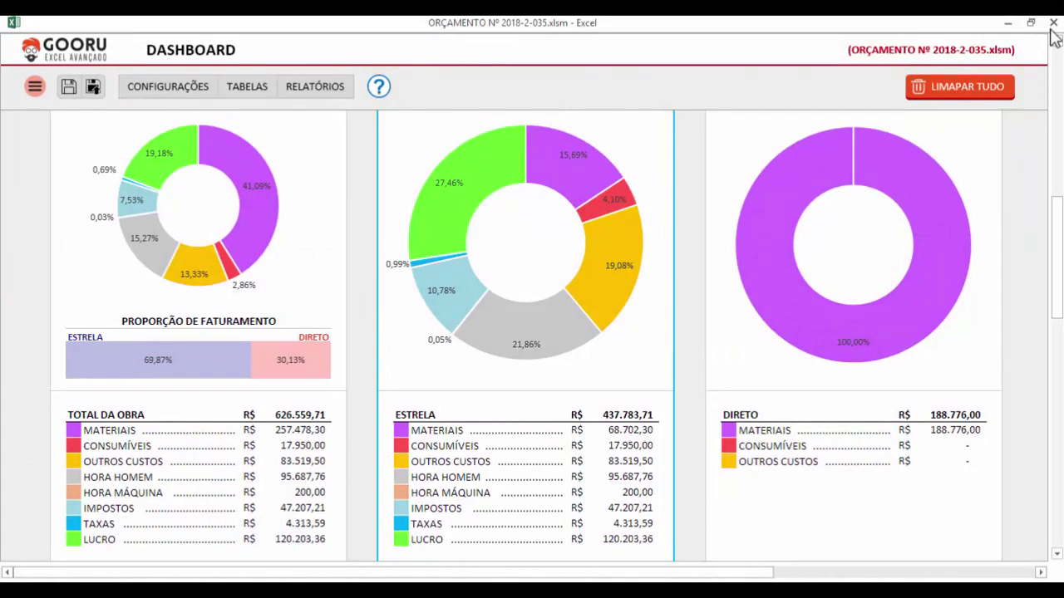
- Go through the ESTRELA cost amounts one by one, from MATERIAIS to LUCRO
left_click(611, 524)
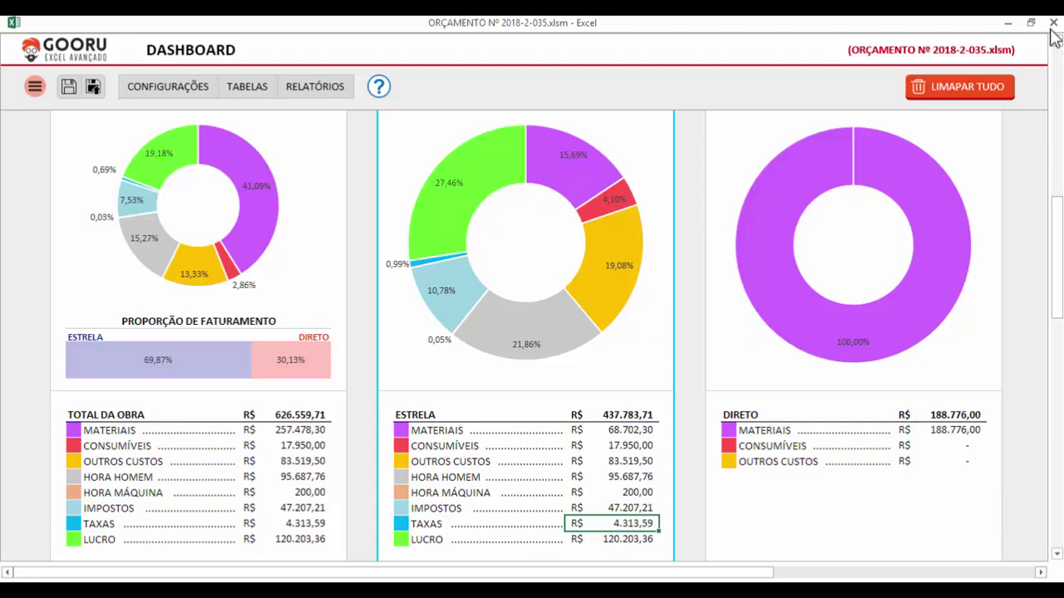
left_click(452, 430)
left_click_drag(418, 430, 544, 446)
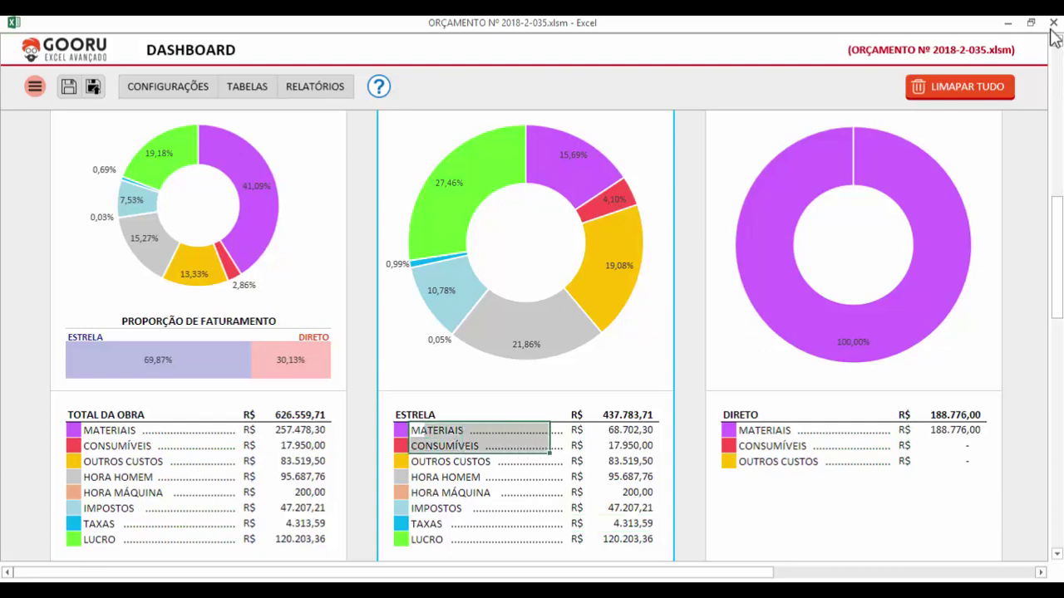
left_click(612, 431)
left_click(613, 445)
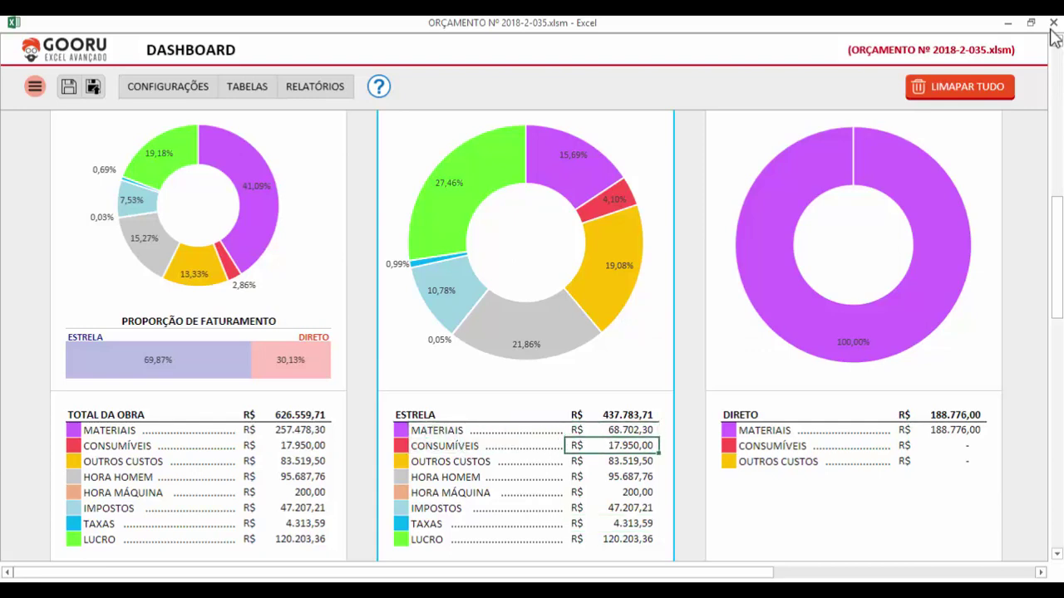
left_click(612, 461)
left_click(613, 477)
left_click(612, 492)
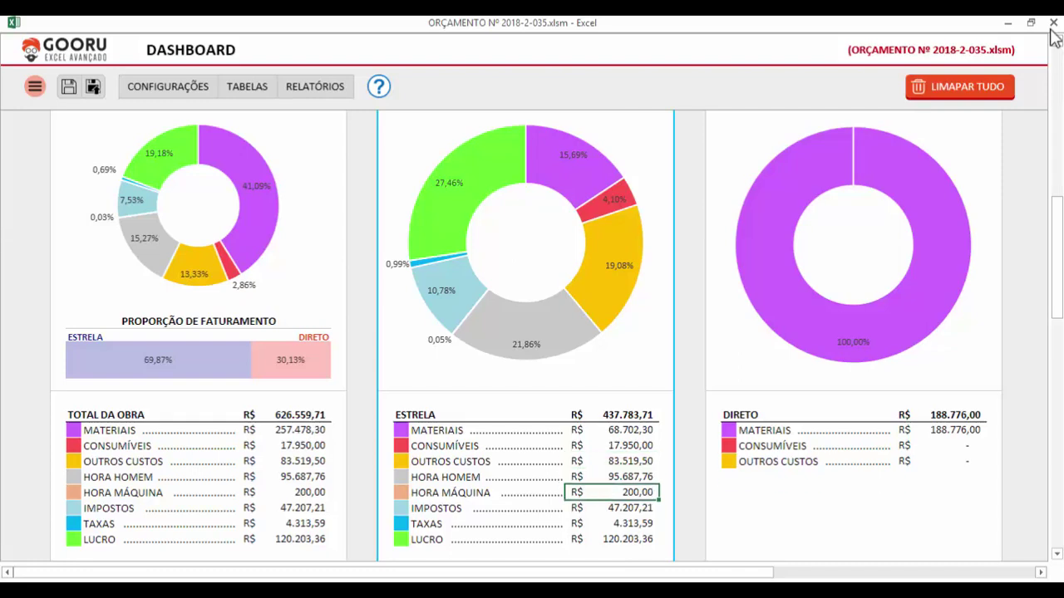
left_click(612, 508)
left_click(612, 523)
left_click(612, 539)
- Highlight the ESTRELA total with all its amounts, and compare them with the EMPRESA figures in Faturamento and MATERIAIS
scroll(532, 332, "down", 1)
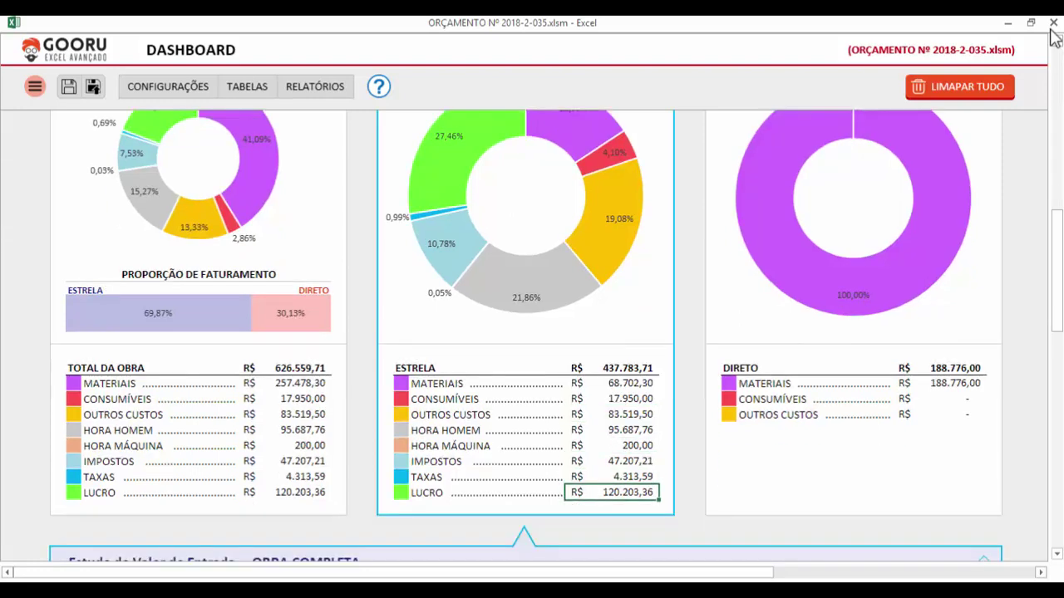
left_click_drag(612, 368, 613, 493)
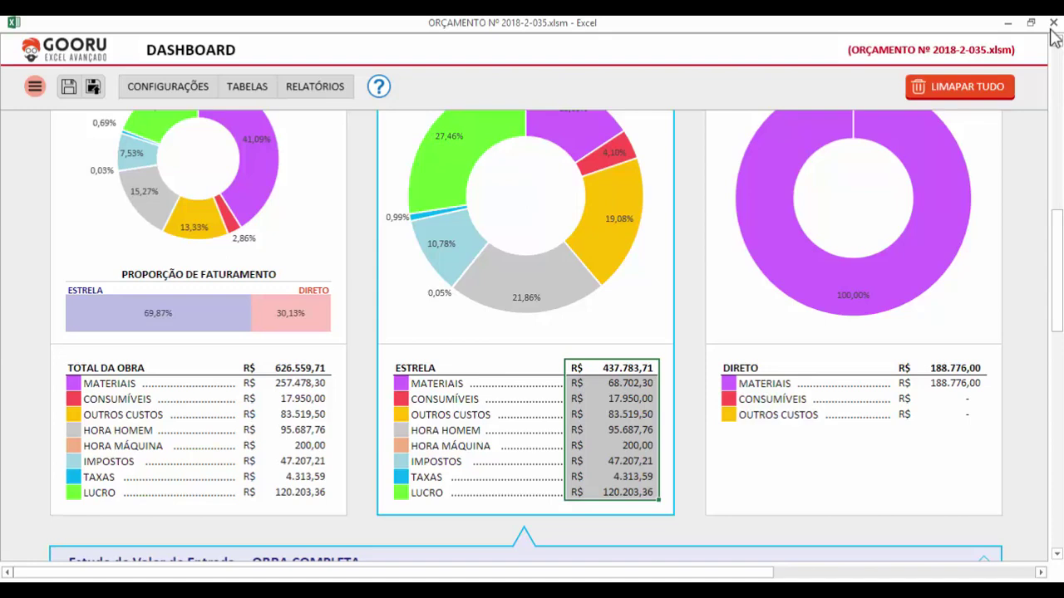
scroll(1052, 37, "up", 10)
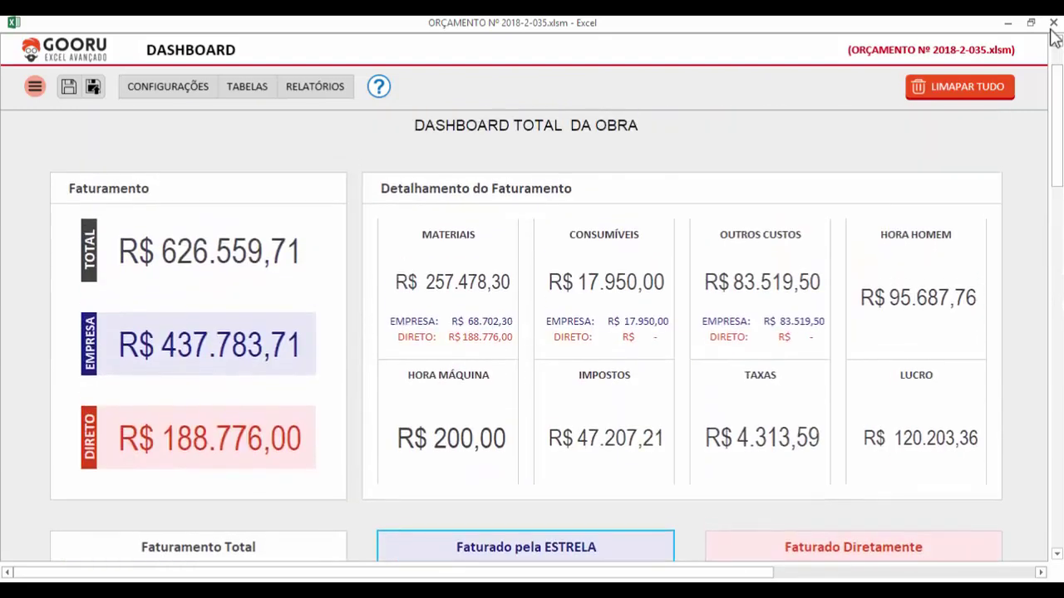
key("Down")
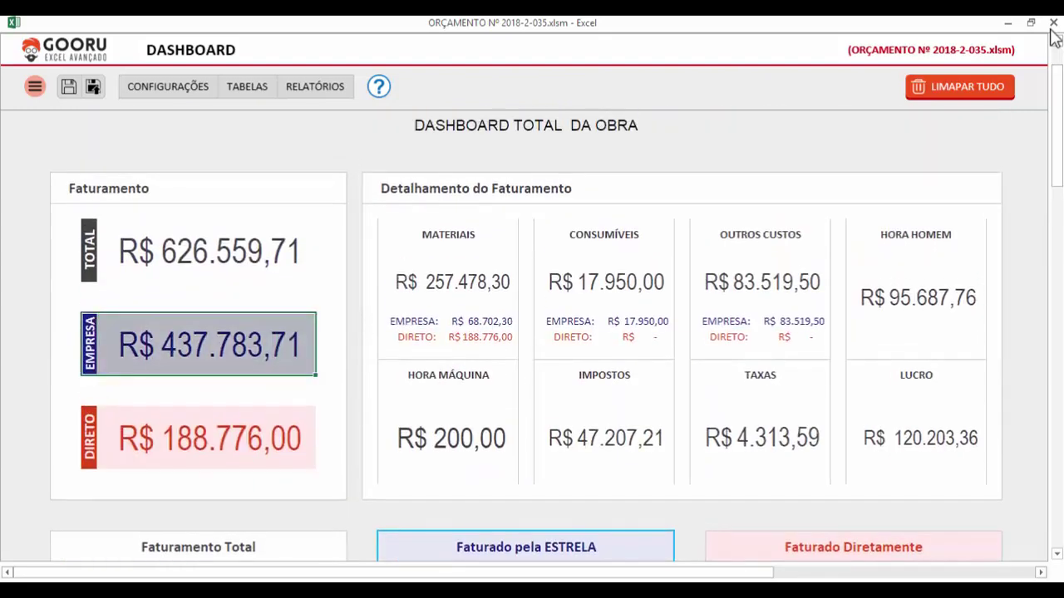
key("Right")
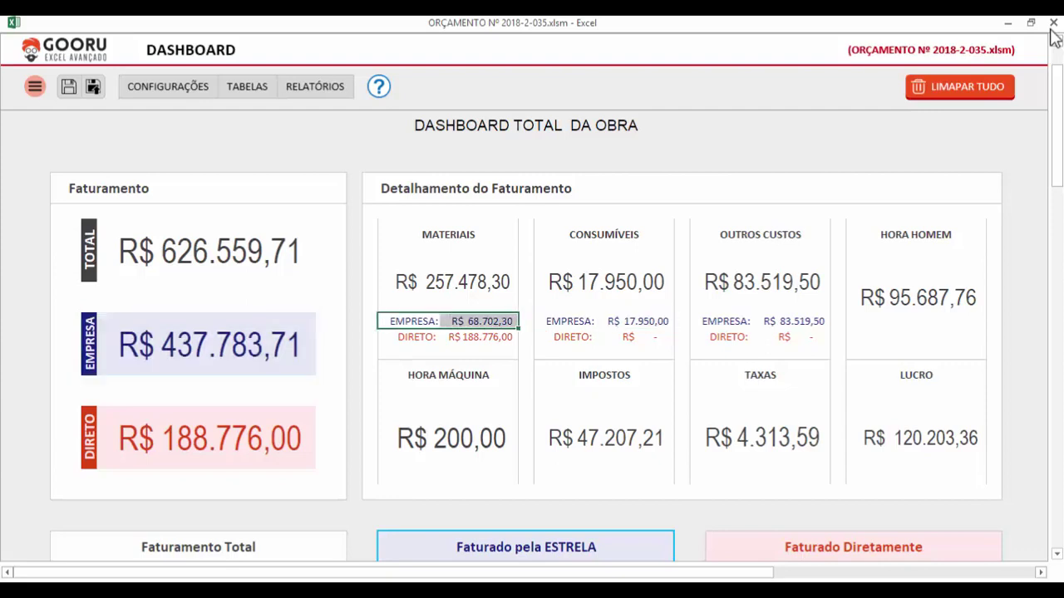
- Step through the EMPRESA amounts of MATERIAIS, CONSUMÍVEIS and OUTROS CUSTOS, and the remaining cost cards from HORA HOMEM to LUCRO
key("Right")
key("Right")
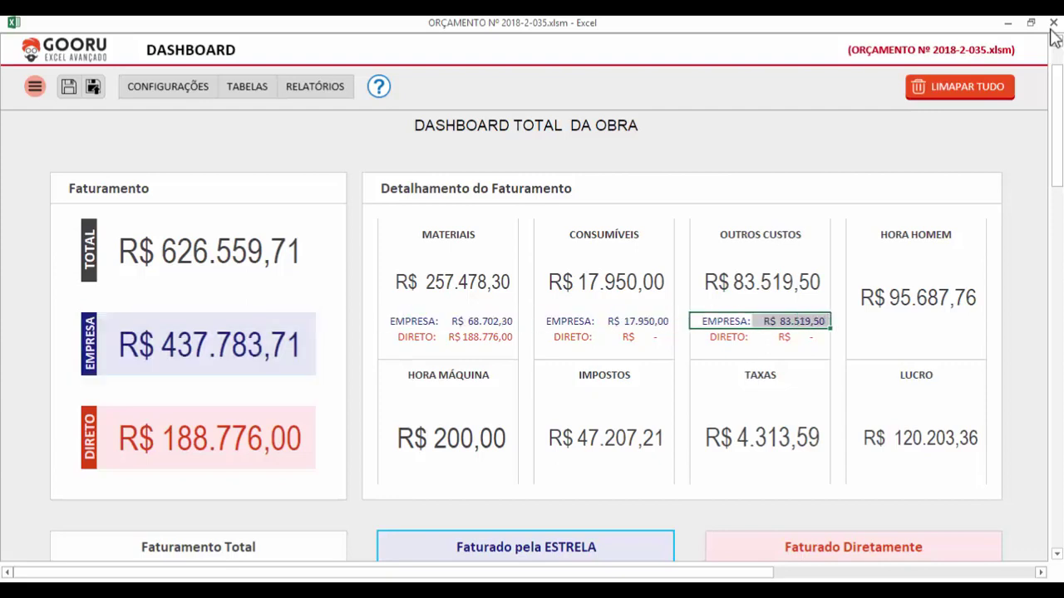
key("Right")
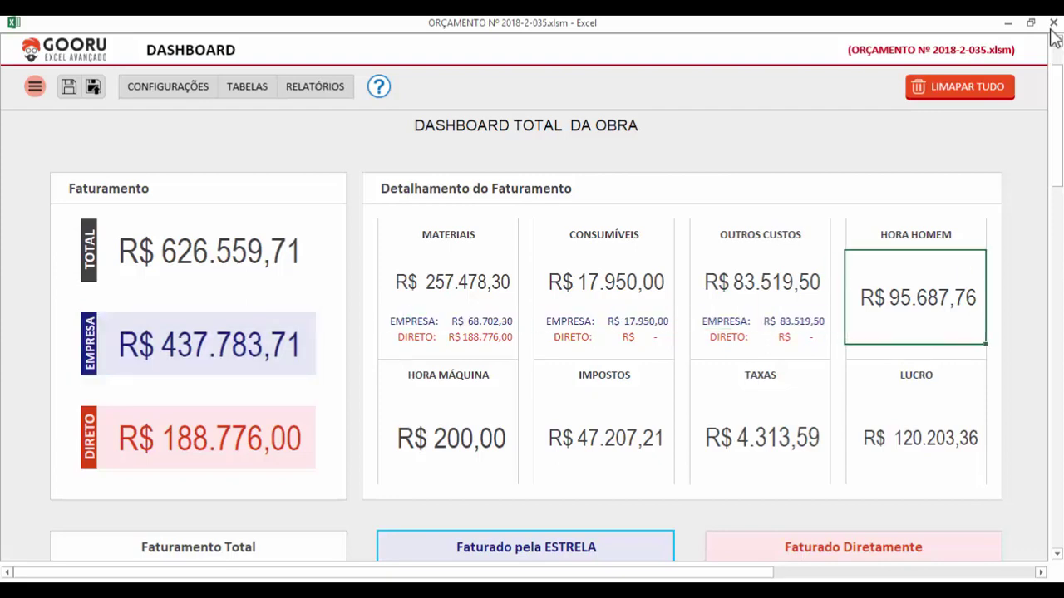
key("Right")
key("Right")
key("Right")
key("Right")
key("shift+Left")
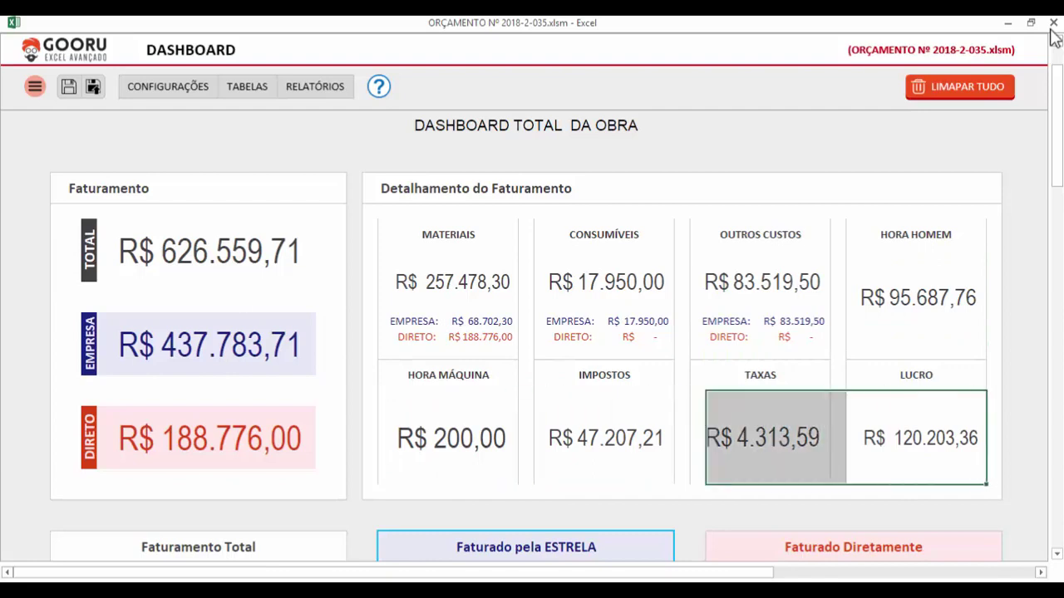
key("shift+Left")
key("shift+Left")
key("Up")
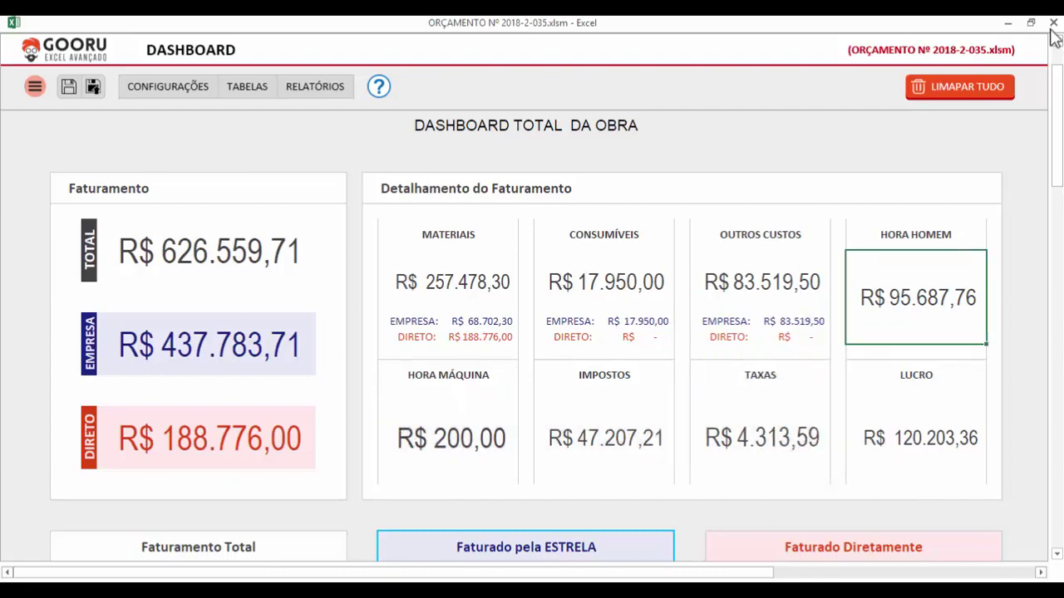
- Compare the ESTRELA total and its MATERIAIS amount with the EMPRESA figures in Faturamento and Detalhamento do Faturamento
scroll(1053, 37, "down", 4)
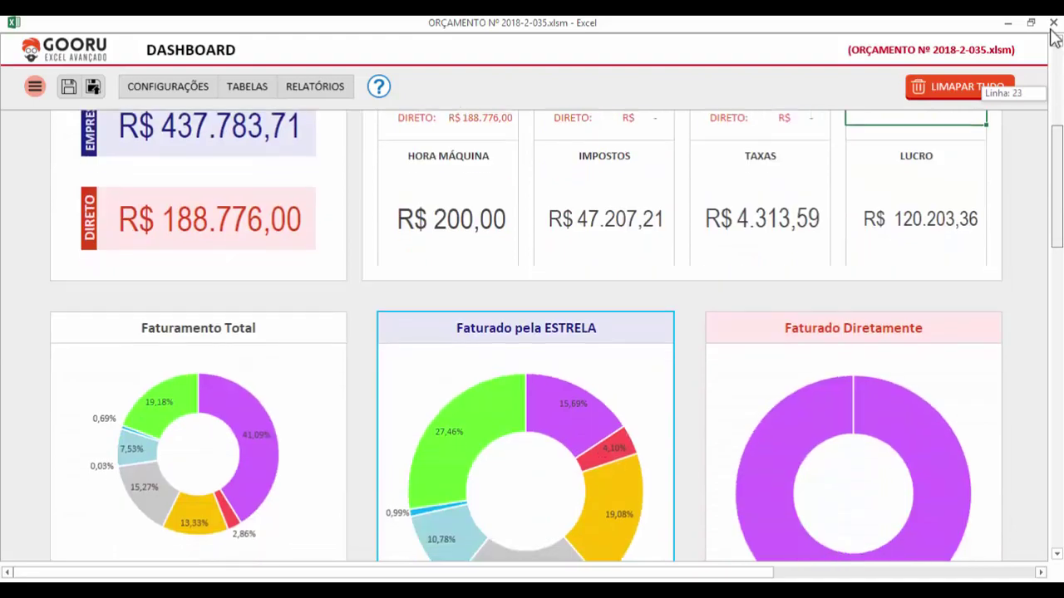
scroll(1054, 38, "up", 1)
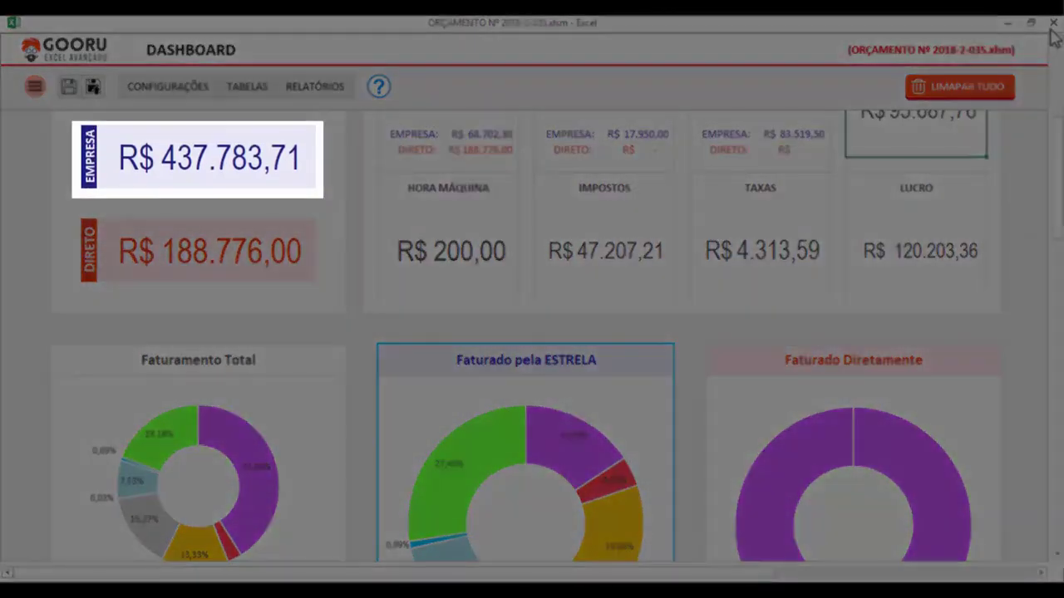
scroll(1054, 37, "down", 5)
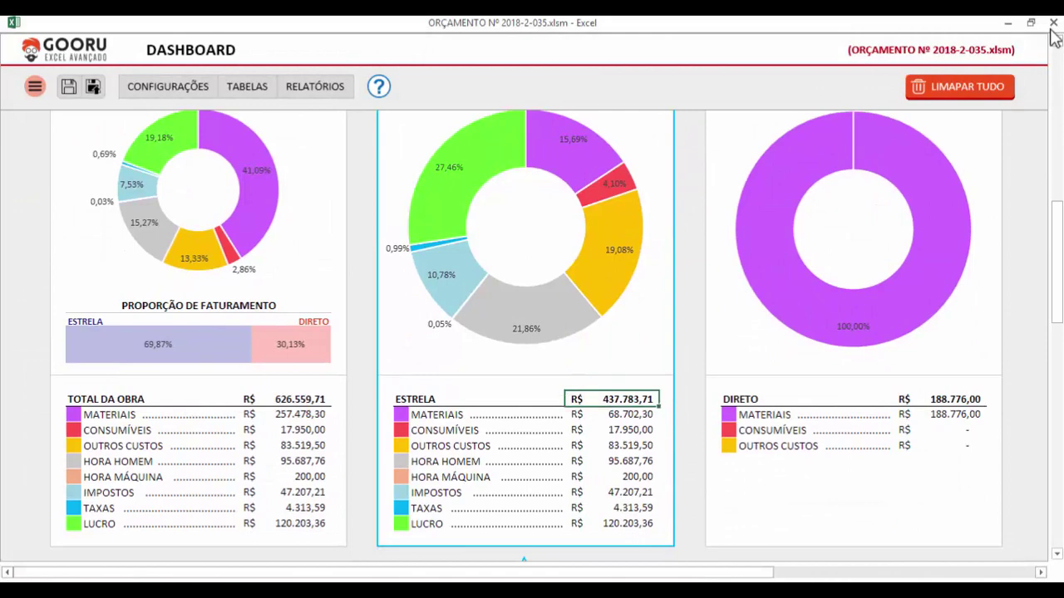
key("Down")
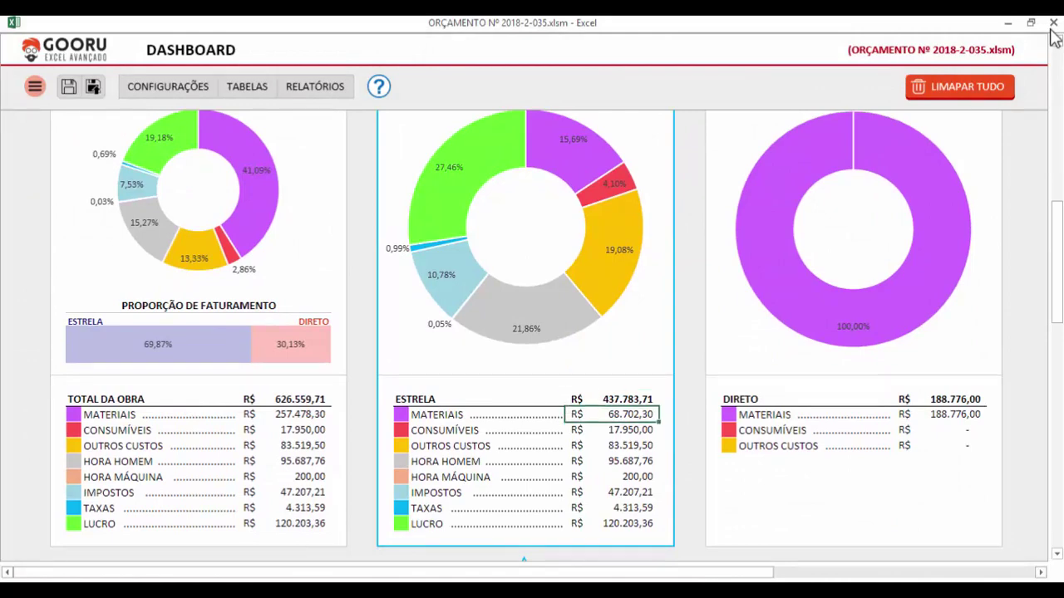
scroll(1054, 37, "up", 5)
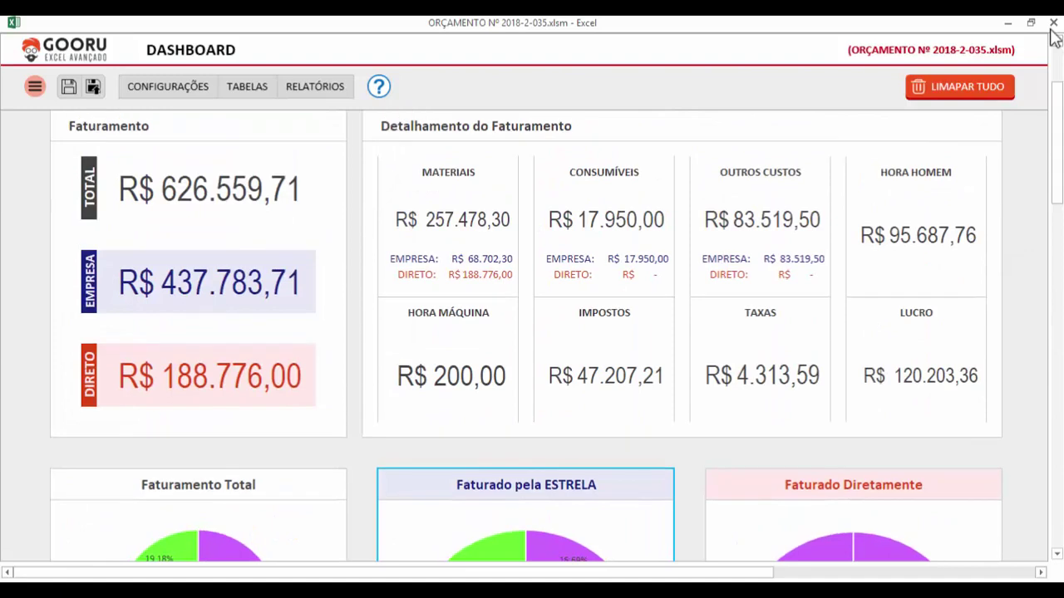
key("Down")
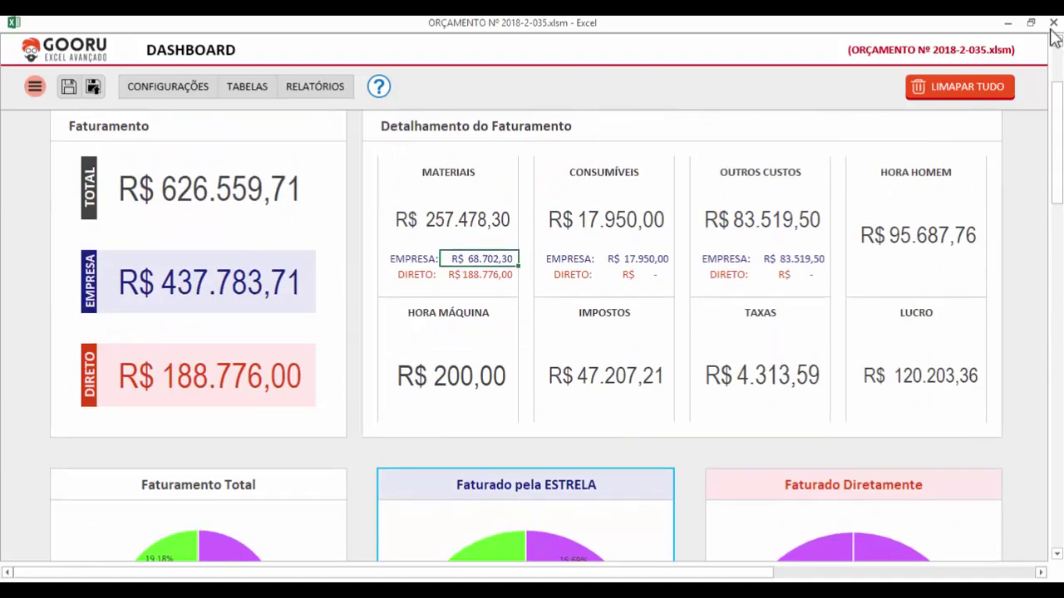
scroll(1054, 37, "down", 5)
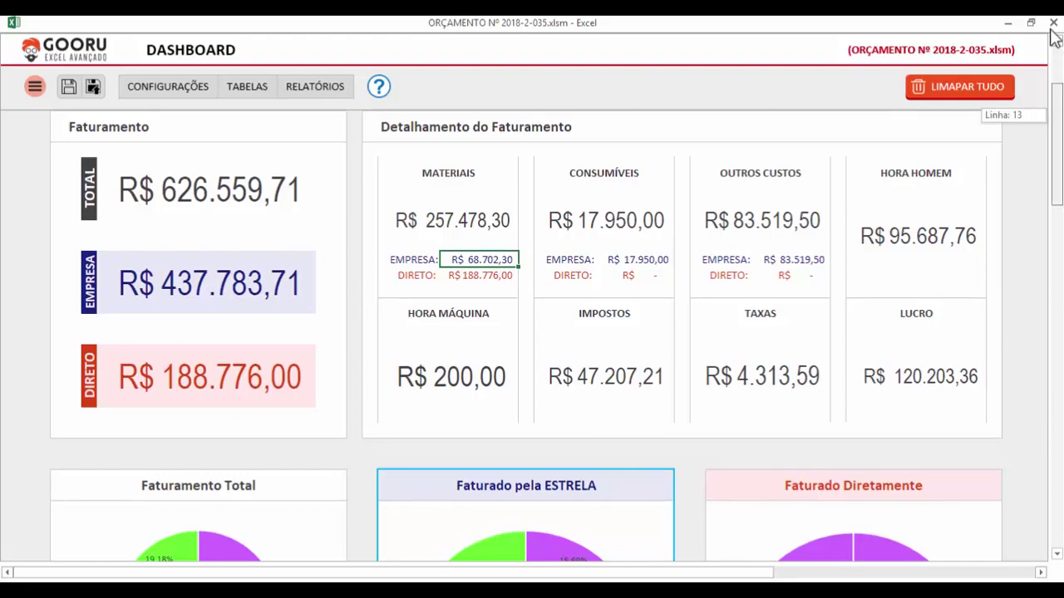
scroll(1052, 37, "down", 2)
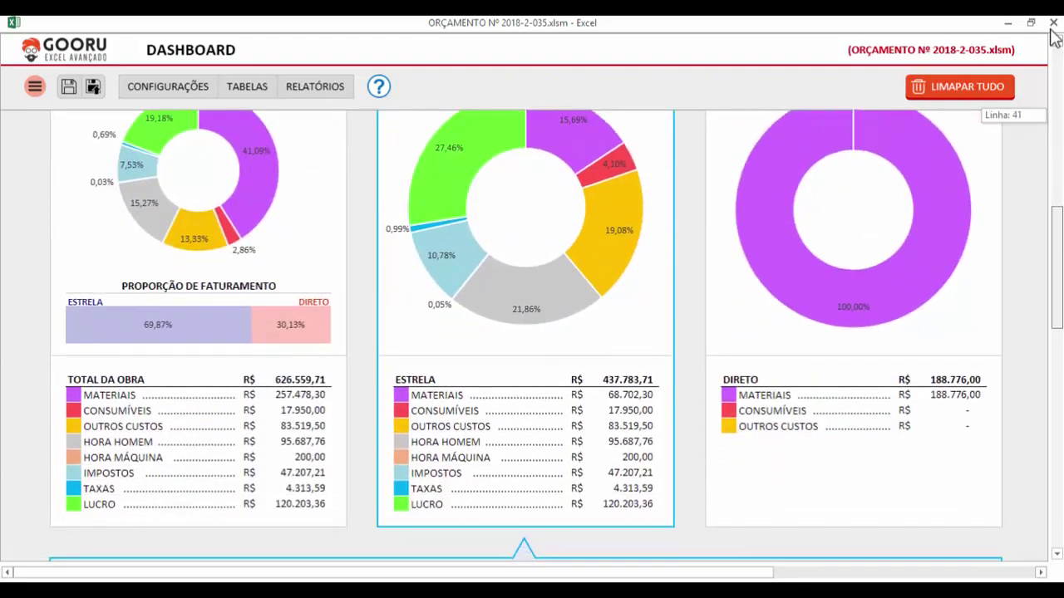
- Examine the Faturado Diretamente chart, and go down the ESTRELA cost categories to LUCRO
scroll(1054, 37, "up", 2)
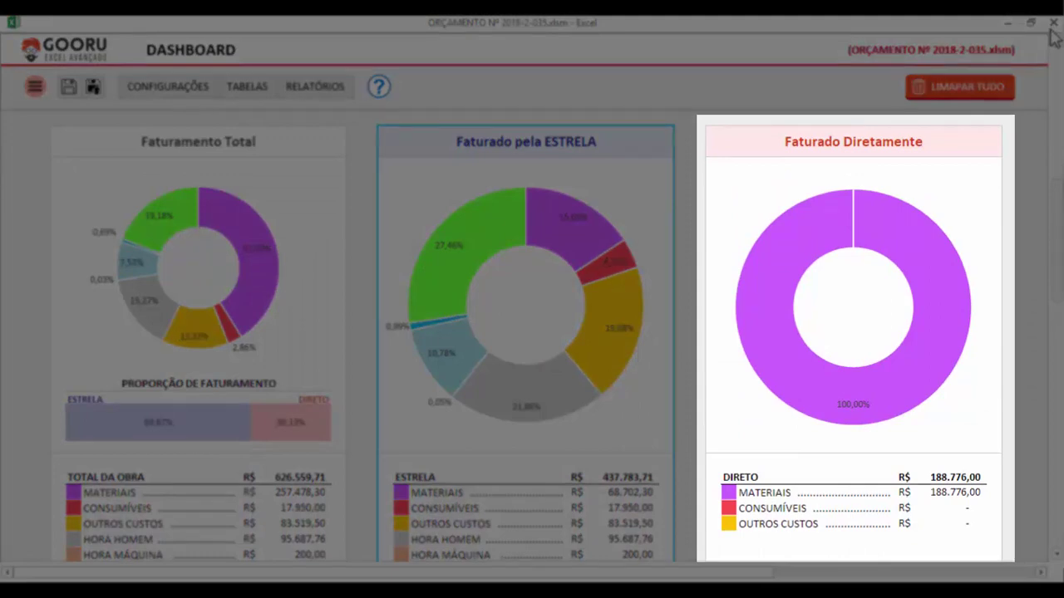
scroll(1054, 37, "down", 1)
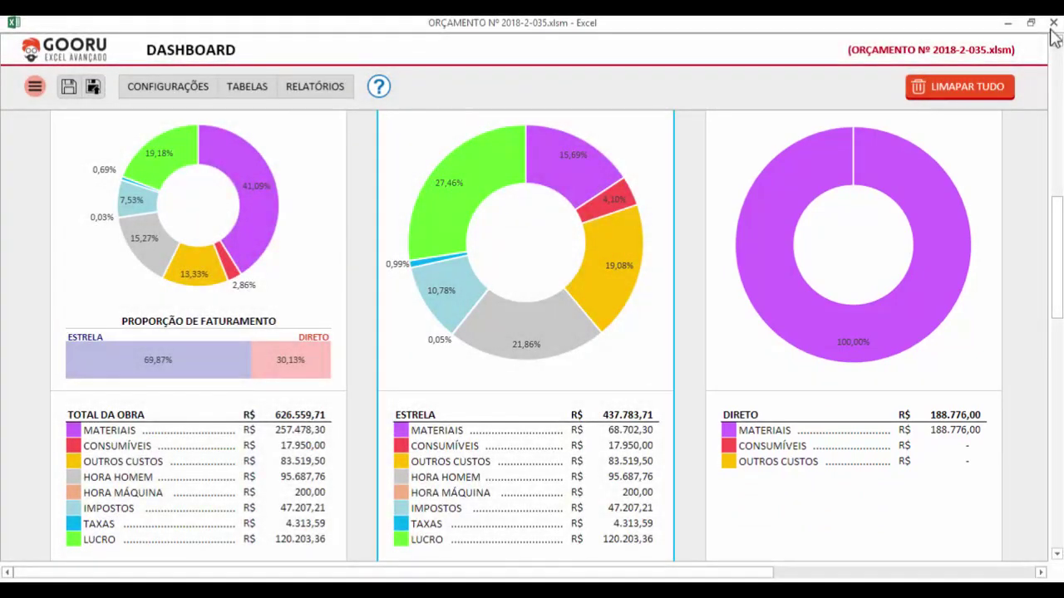
key("Down")
key("Down")
key("Up")
key("Up")
key("Down")
key("Down")
key("Down")
key("Down")
key("Down")
key("Down")
key("Down")
- Examine the DIRETO cost list below the Faturado Diretamente chart, and highlight its heading and total
left_click_drag(1056, 221, 1056, 199)
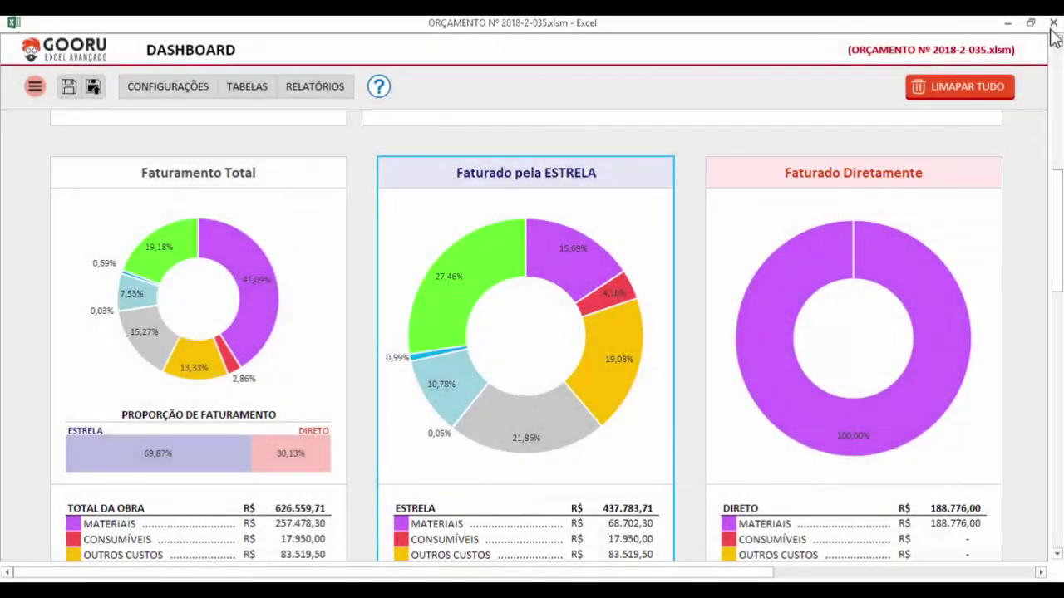
left_click_drag(1056, 200, 1057, 214)
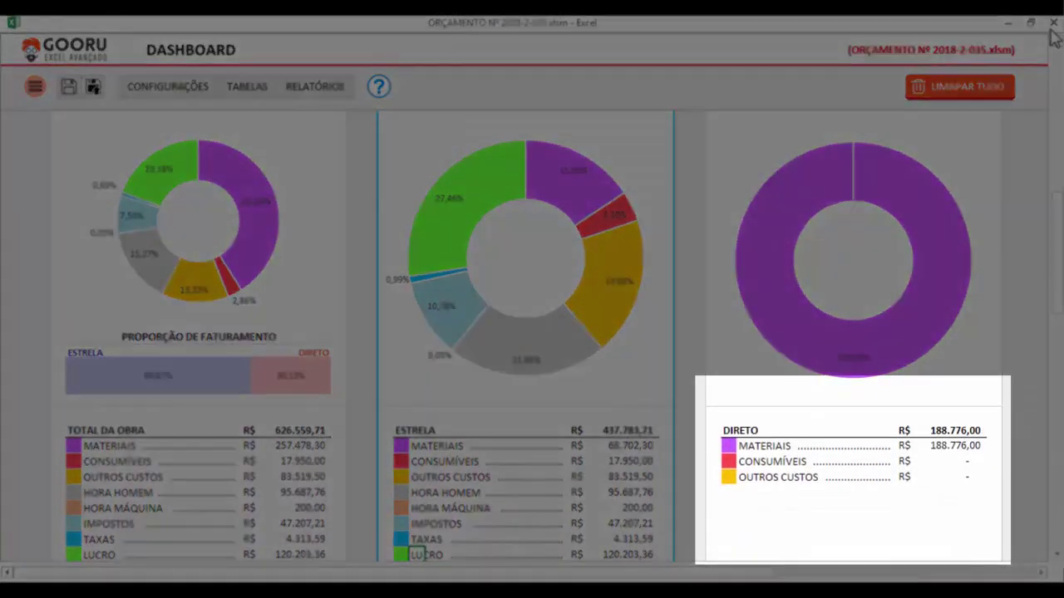
left_click(760, 524)
scroll(759, 524, "down", 1)
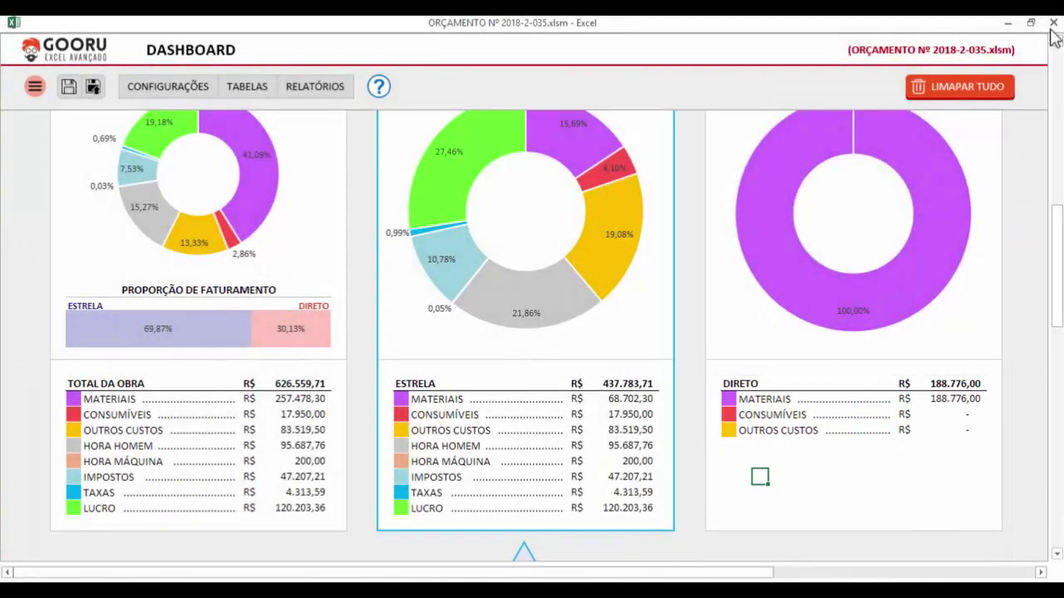
left_click(939, 399)
key("Up")
key("ctrl+Left")
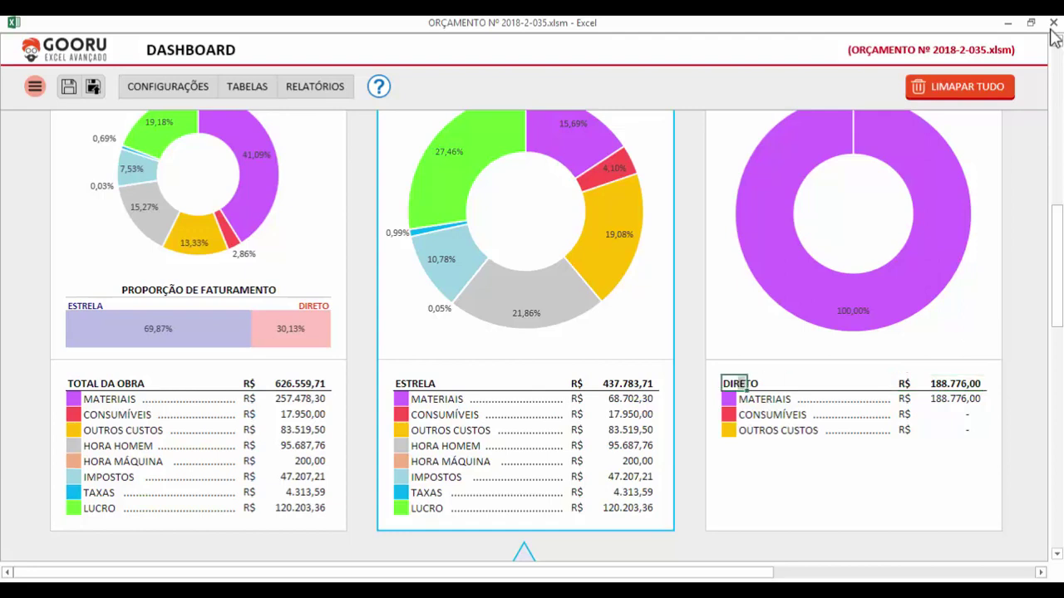
key("ctrl+shift+Right")
key("ctrl+Right")
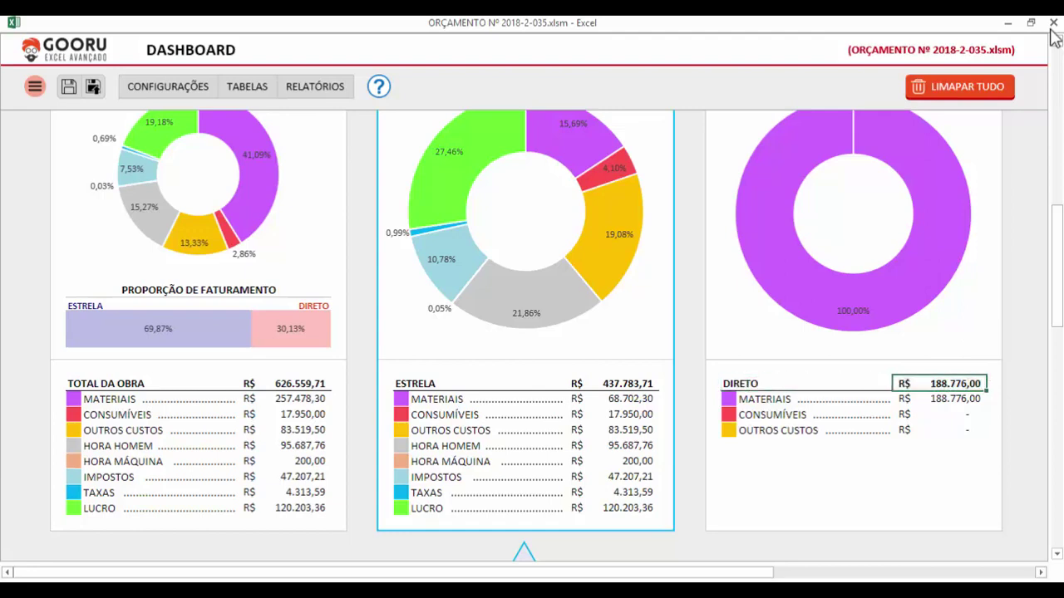
- Go through the DIRETO amounts for MATERIAIS, CONSUMÍVEIS and OUTROS CUSTOS, and compare them with the Faturado Diretamente chart
key("Down")
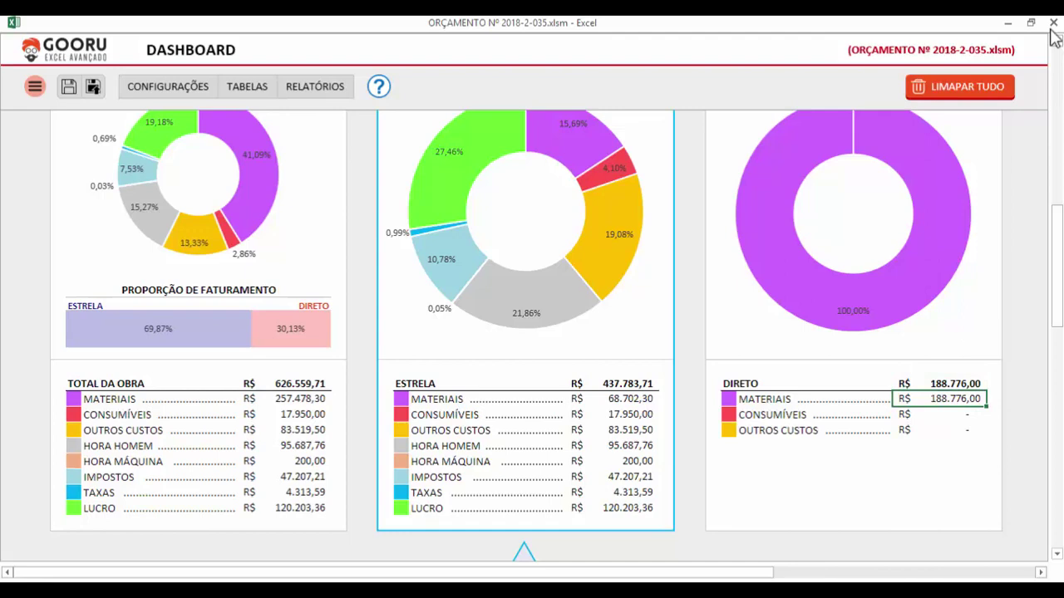
key("Down")
key("Down")
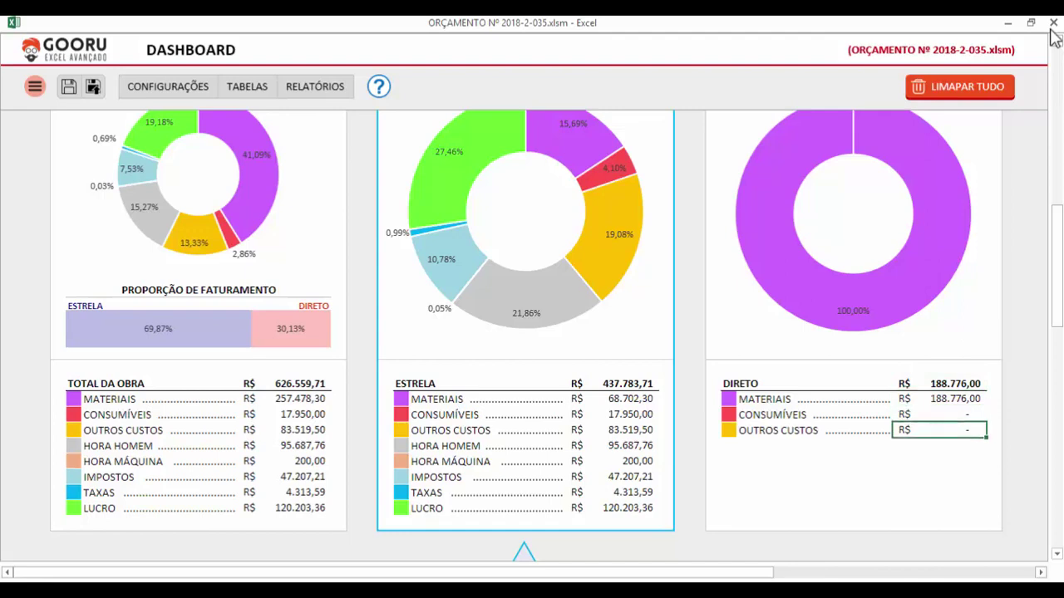
key("Up")
key("Up")
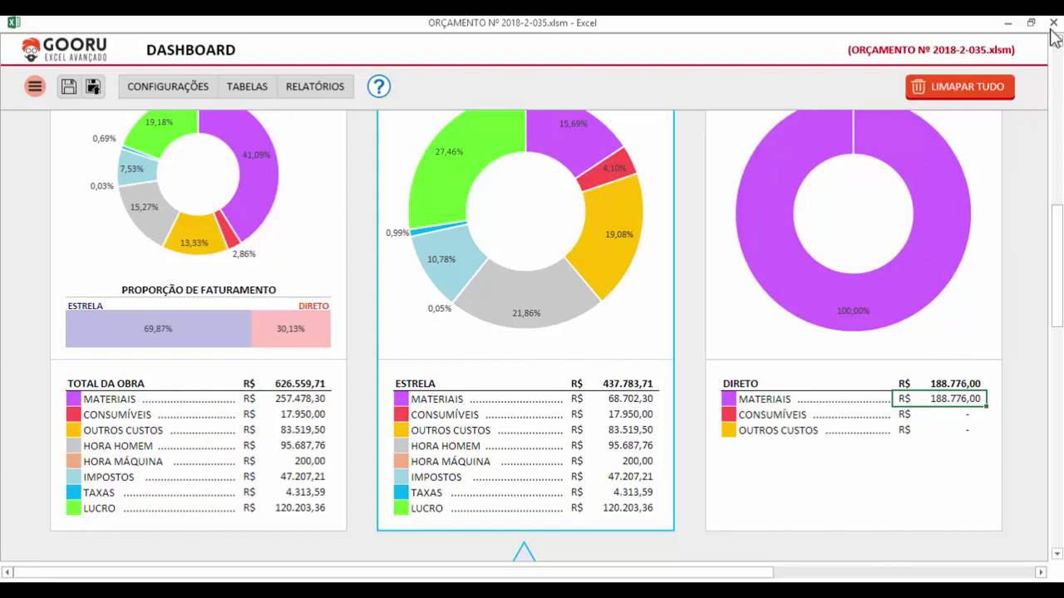
scroll(1053, 37, "up", 2)
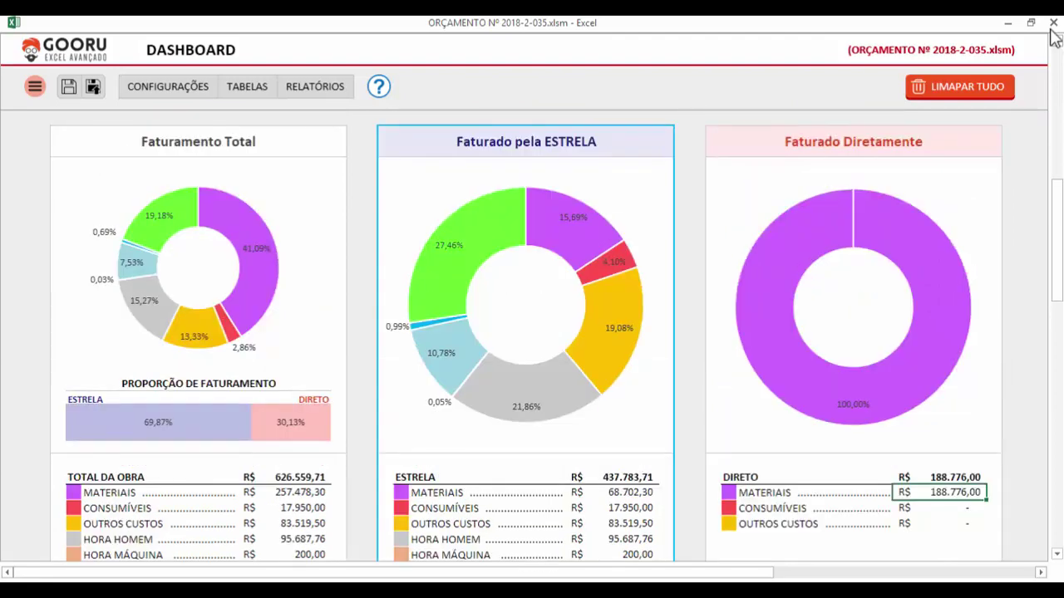
scroll(1054, 38, "down", 2)
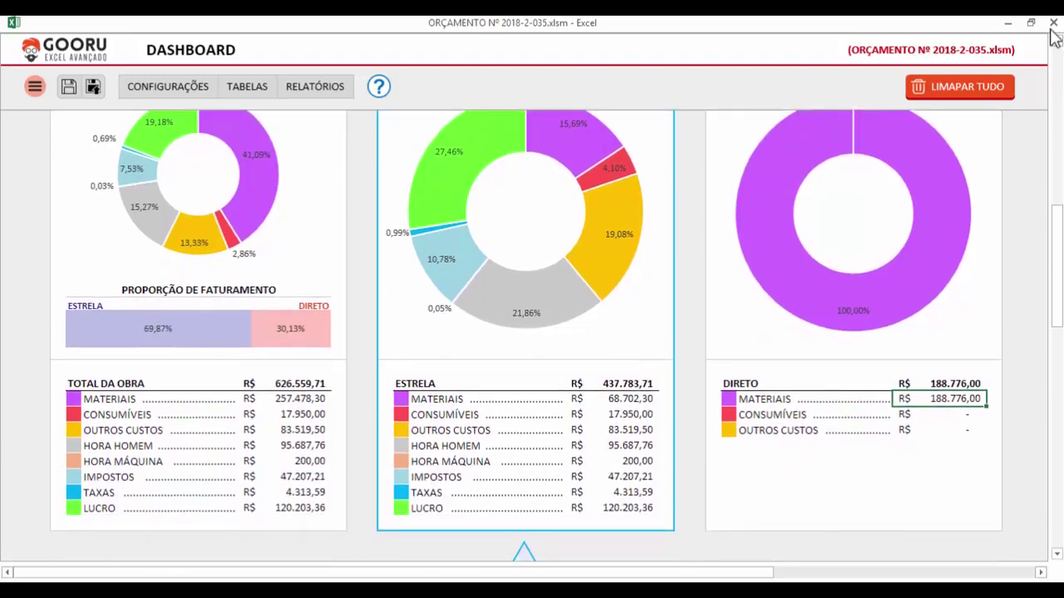
- Highlight the ESTRELA heading in its cost list, and select the ESTRELA total
left_click(401, 383)
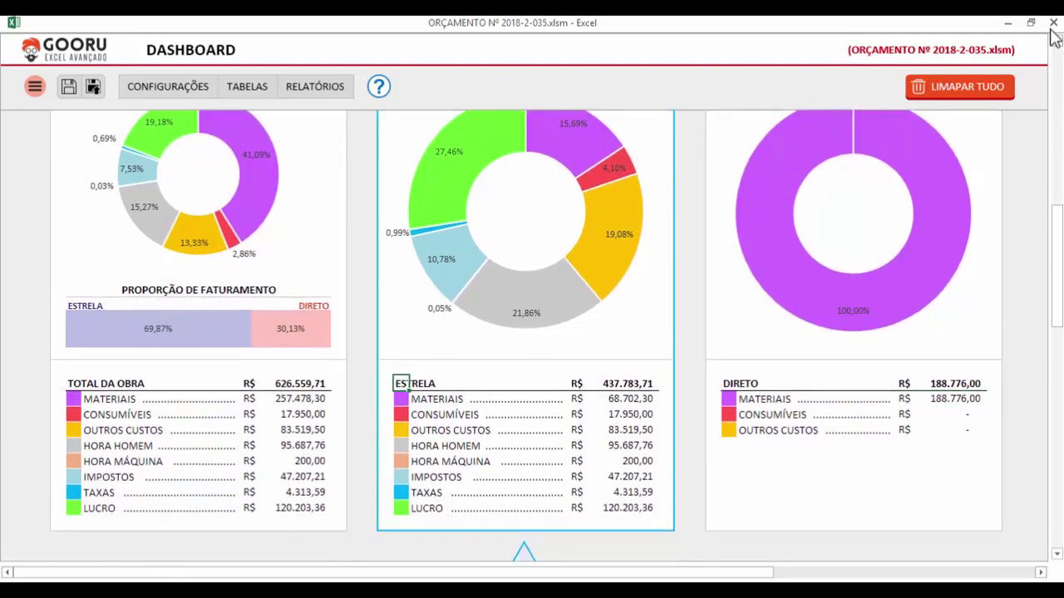
key("shift+Right")
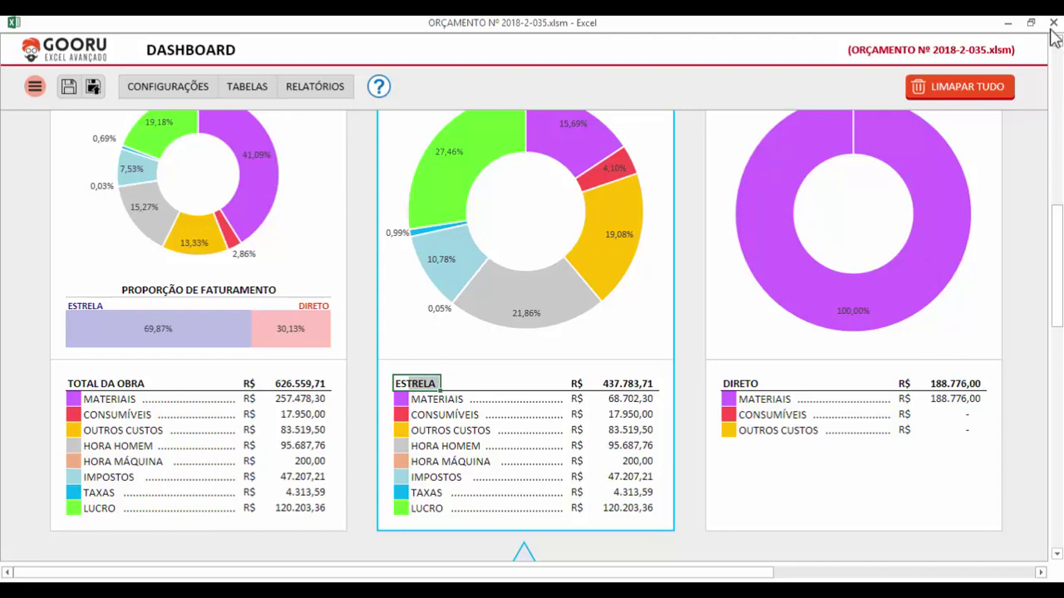
key("ctrl+Right")
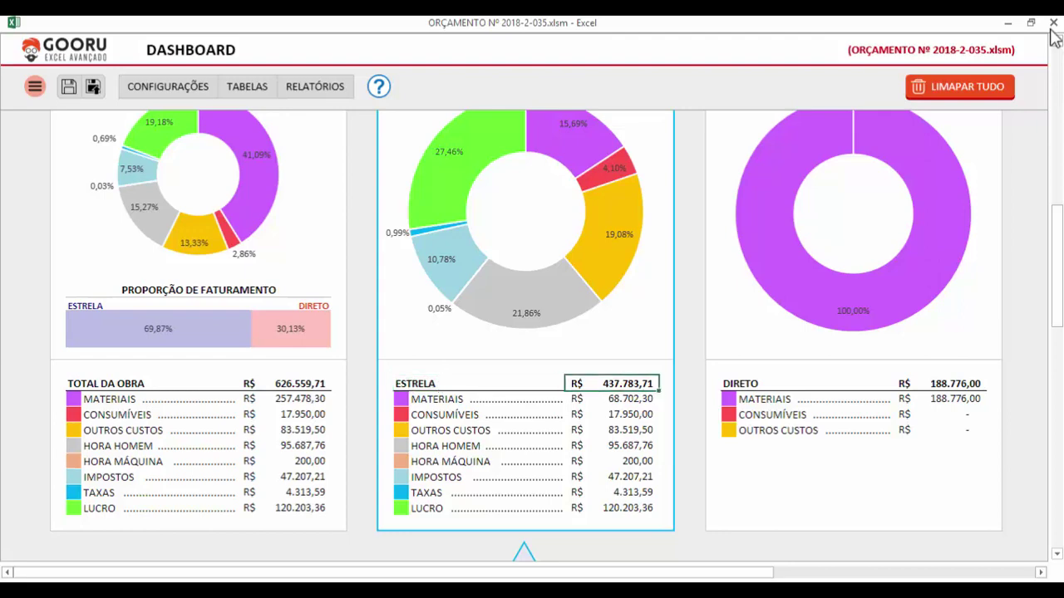
- Show the dashboard by phase for 2ª FASE - GALPÃO METÁLICO E CALHAS, and look over its figures
left_click_drag(1056, 222, 1056, 65)
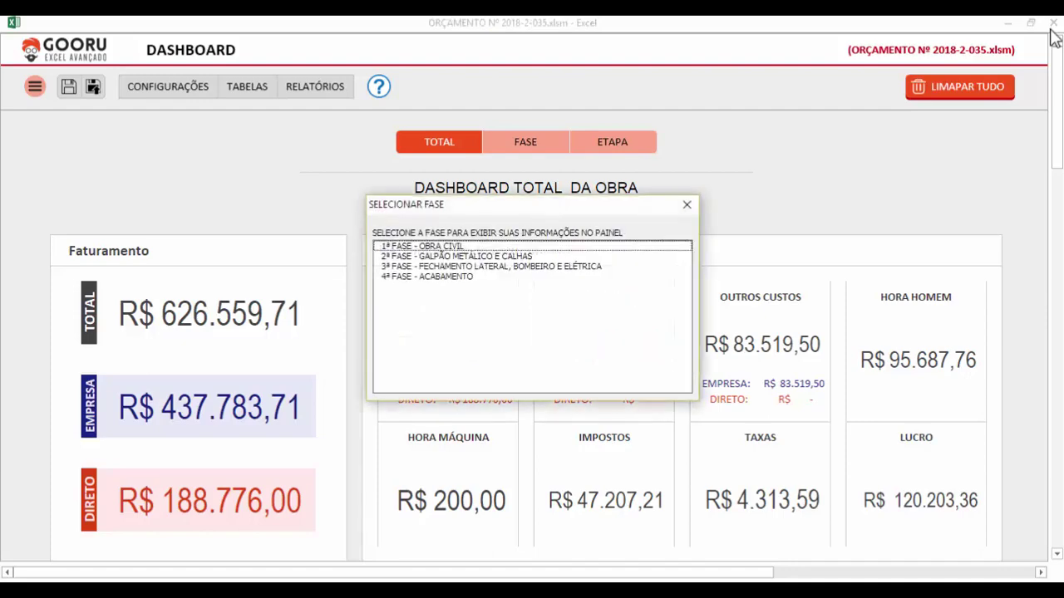
key("Down")
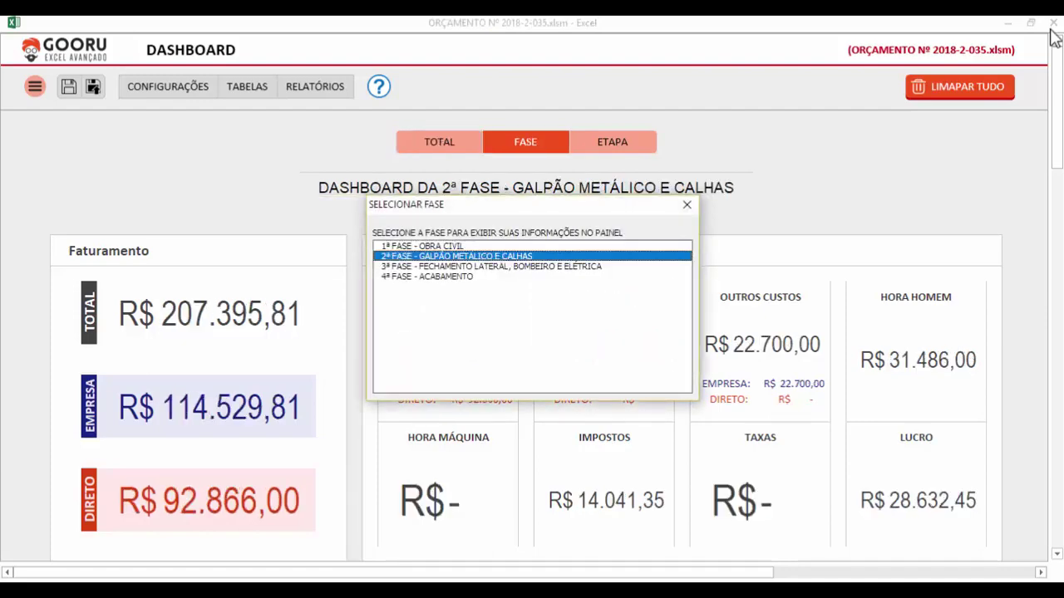
left_click(686, 205)
left_click_drag(1057, 96, 1056, 66)
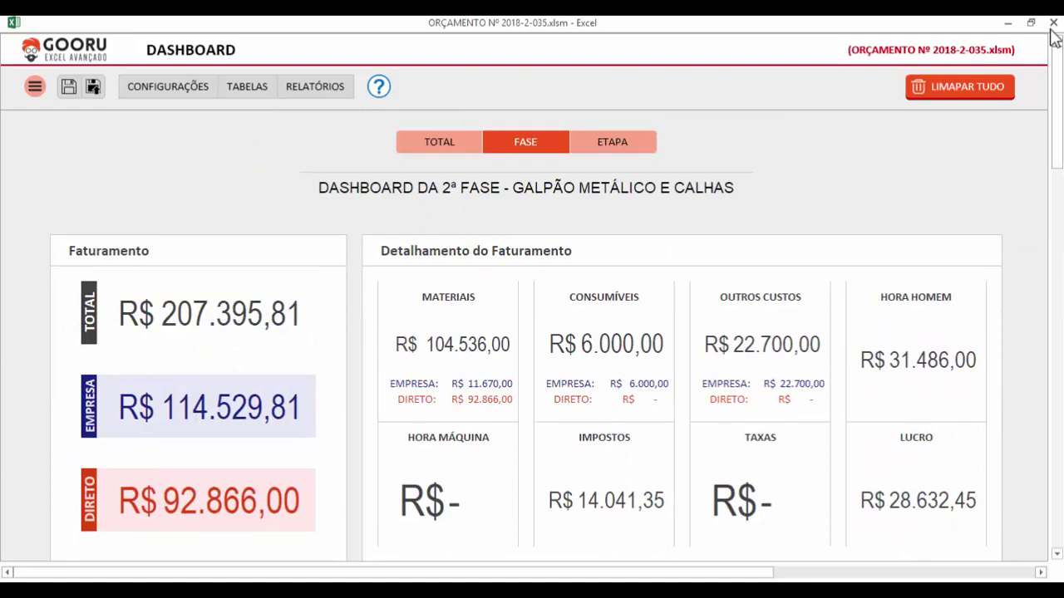
- Show the dashboard for stage 1.2 - PISO ACABADO of 1ª FASE - OBRA CIVIL, and view its charts and cost lists
key("Down")
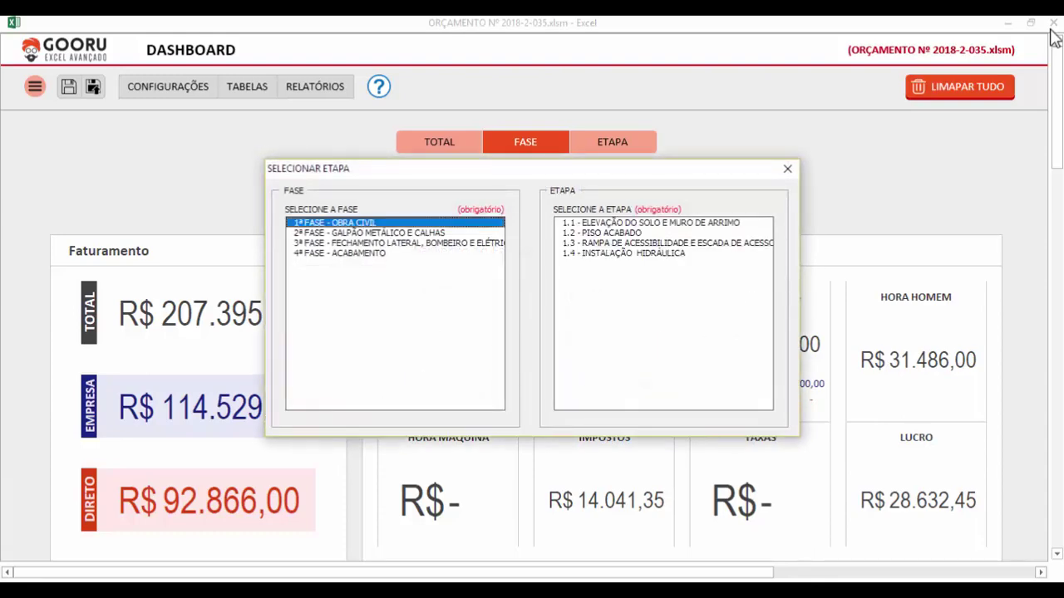
key("Tab")
key("Down")
key("Down")
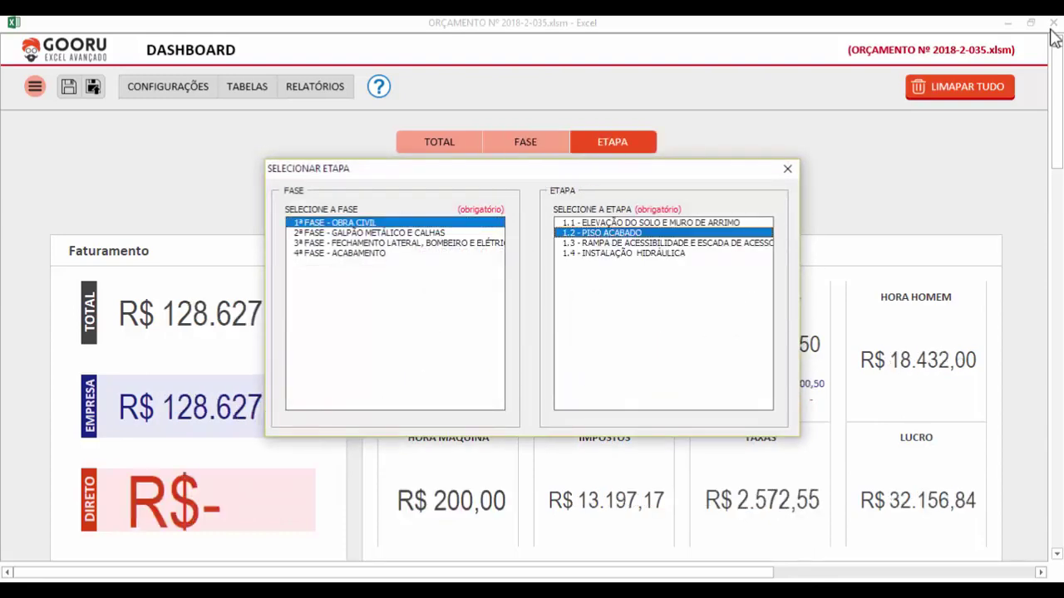
key("Return")
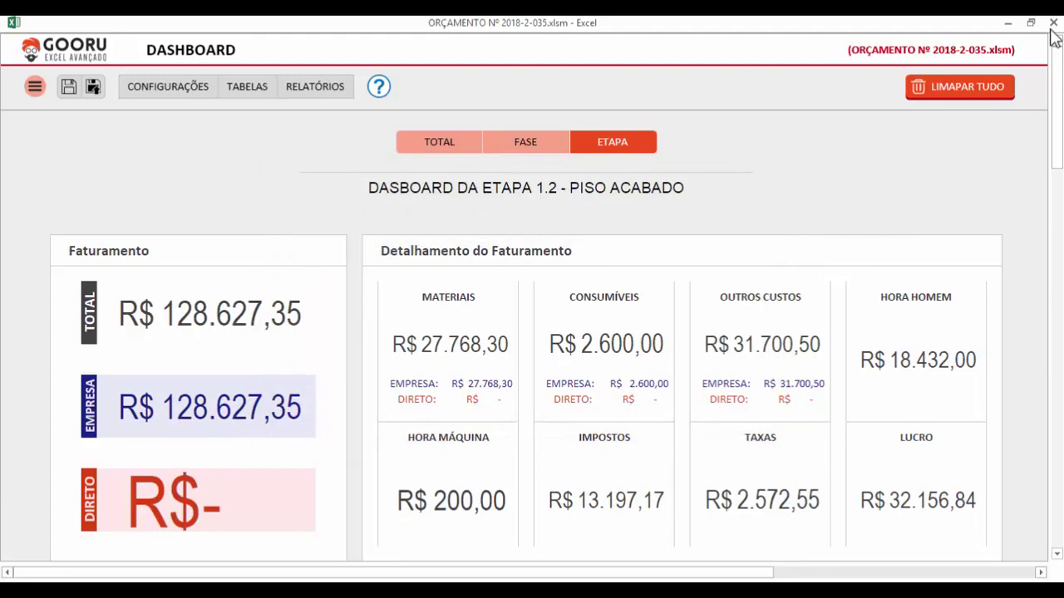
left_click_drag(1057, 99, 1057, 241)
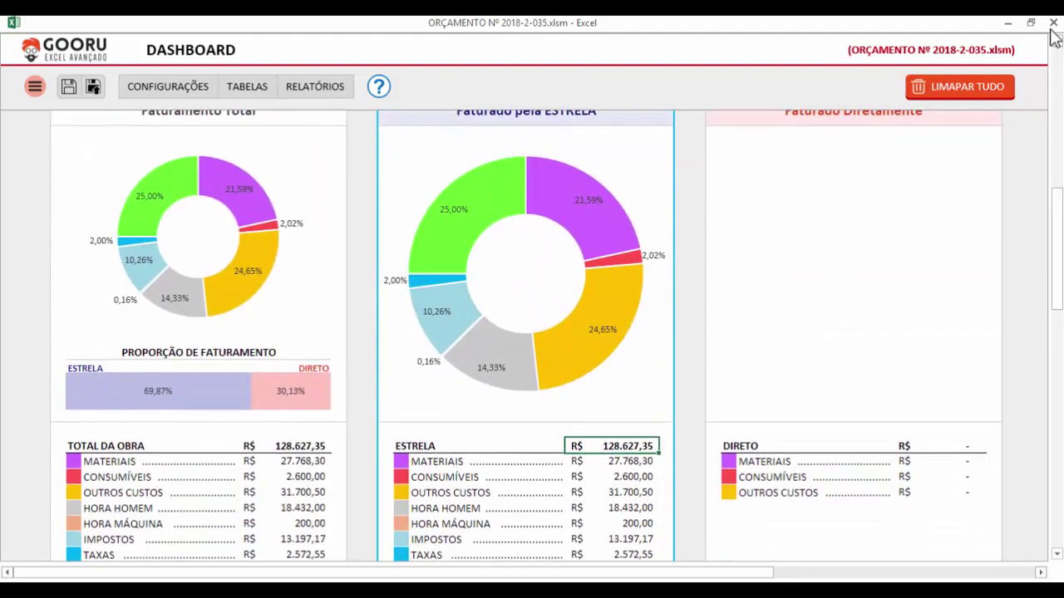
scroll(1054, 38, "down", 1)
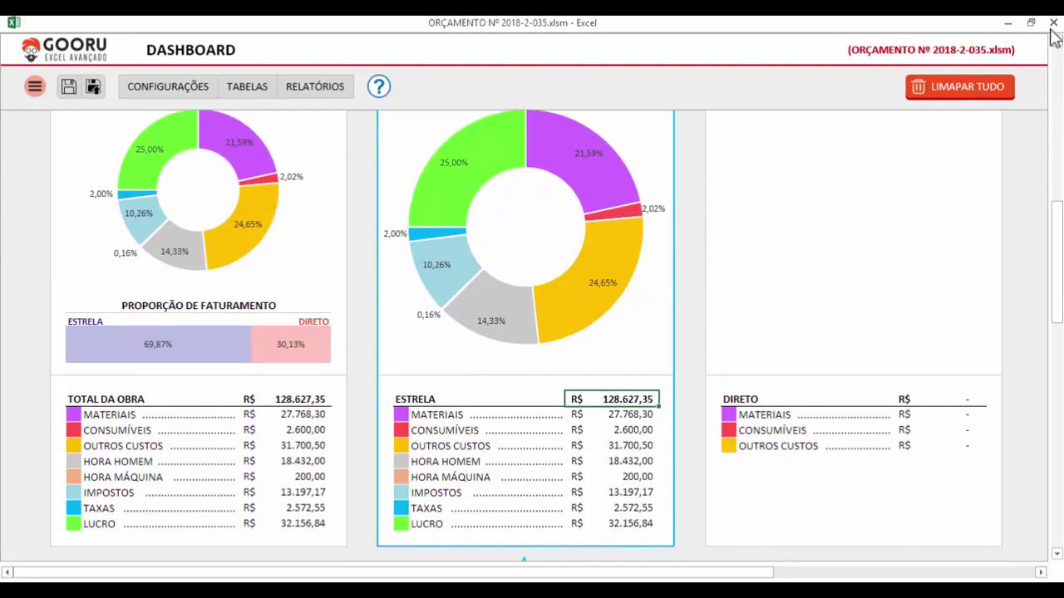
- Compare the stage's Faturado pela ESTRELA and Faturado Diretamente charts and their cost lists
scroll(1054, 37, "up", 1)
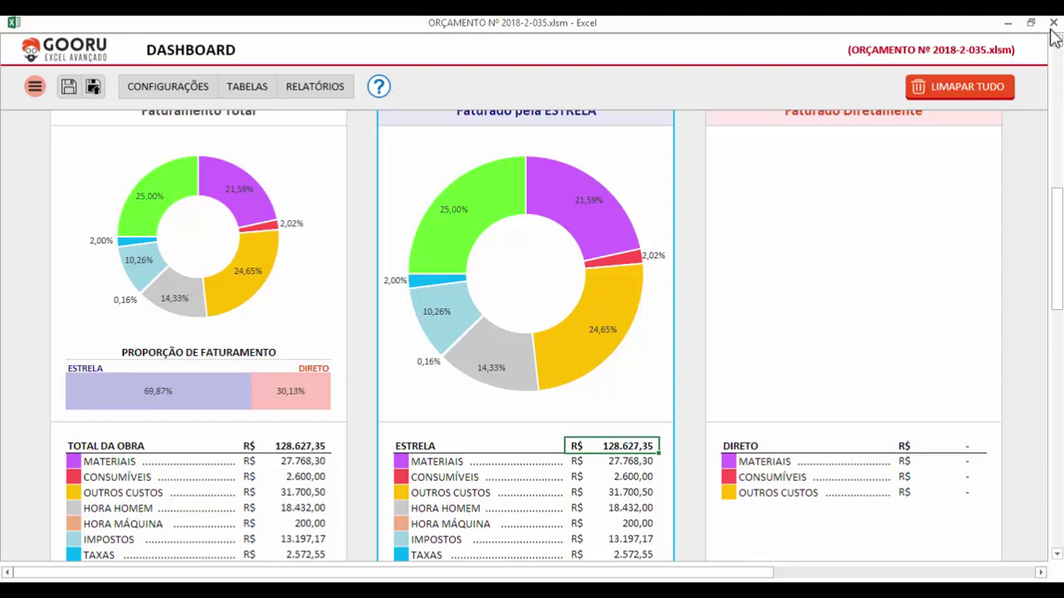
scroll(1053, 37, "up", 1)
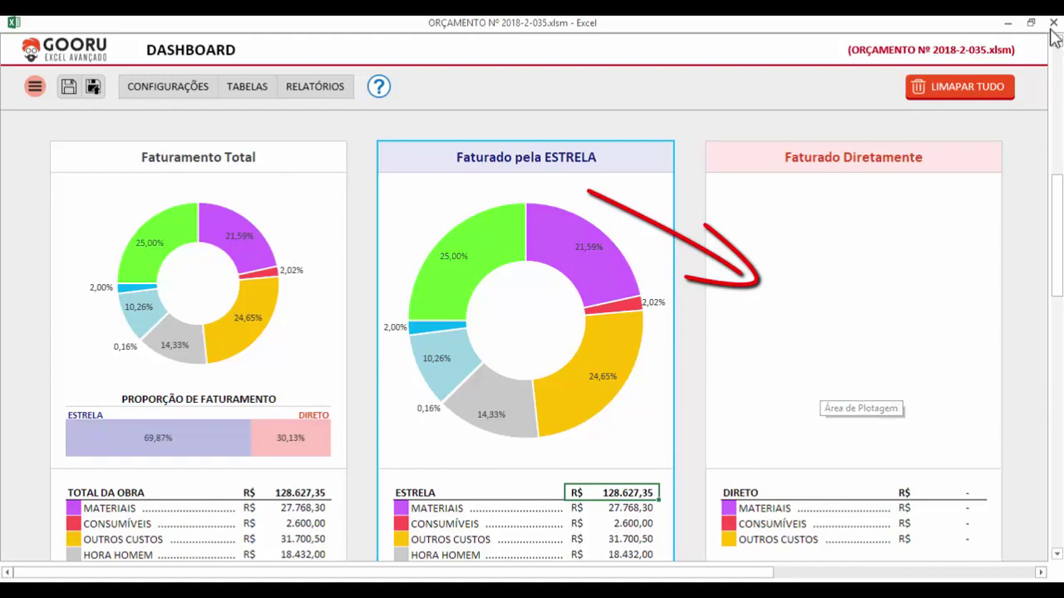
scroll(1053, 37, "down", 1)
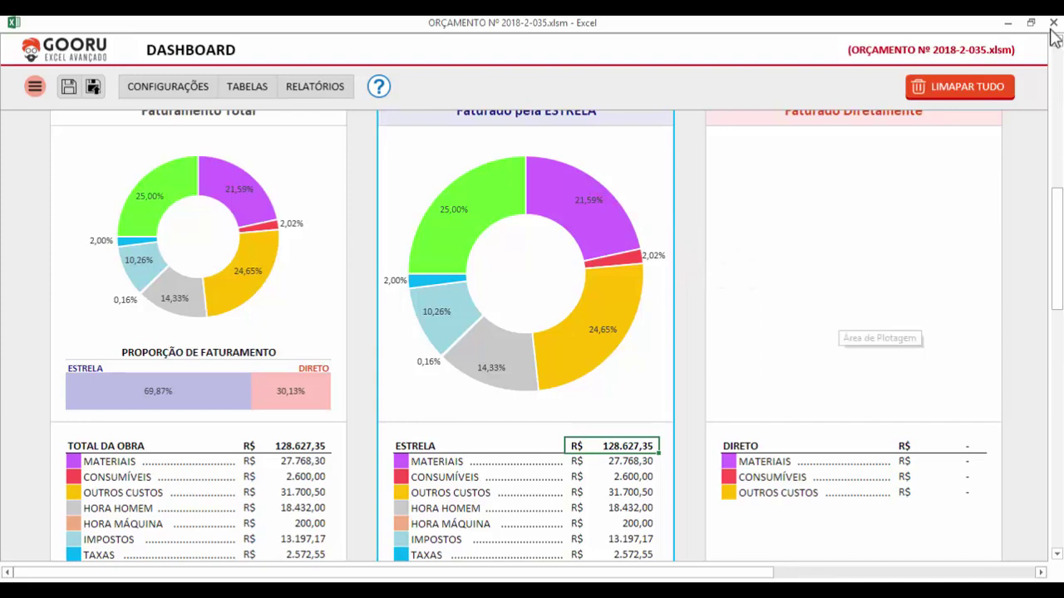
- In Detalhamento do Faturamento for the stage, highlight the MATERIAIS DIRETO line and move on to the CONSUMÍVEIS one
left_click_drag(1057, 255, 1057, 137)
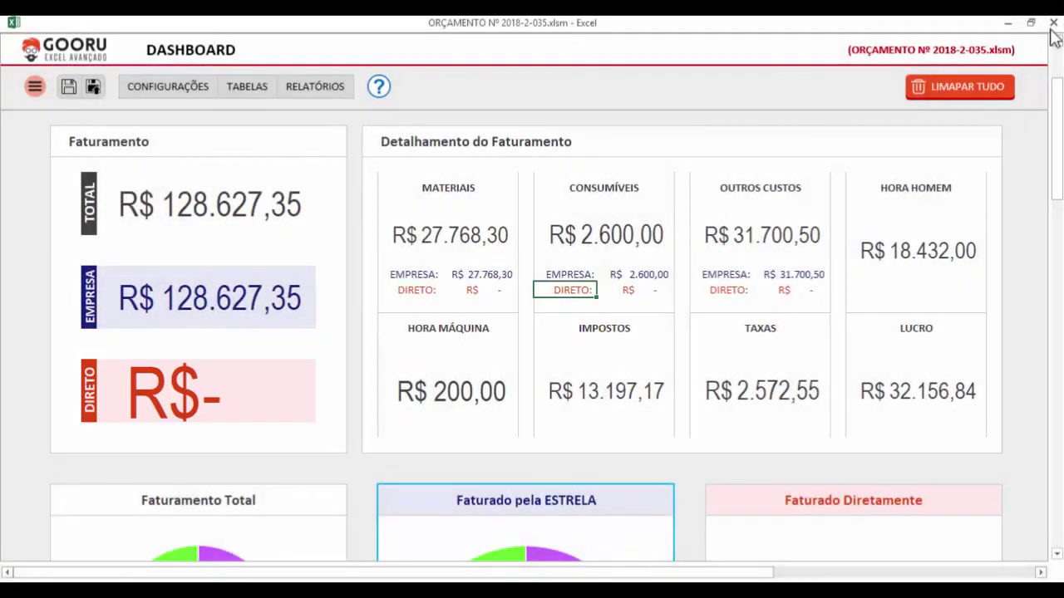
key("Left")
key("Left")
key("Left")
key("shift+Right")
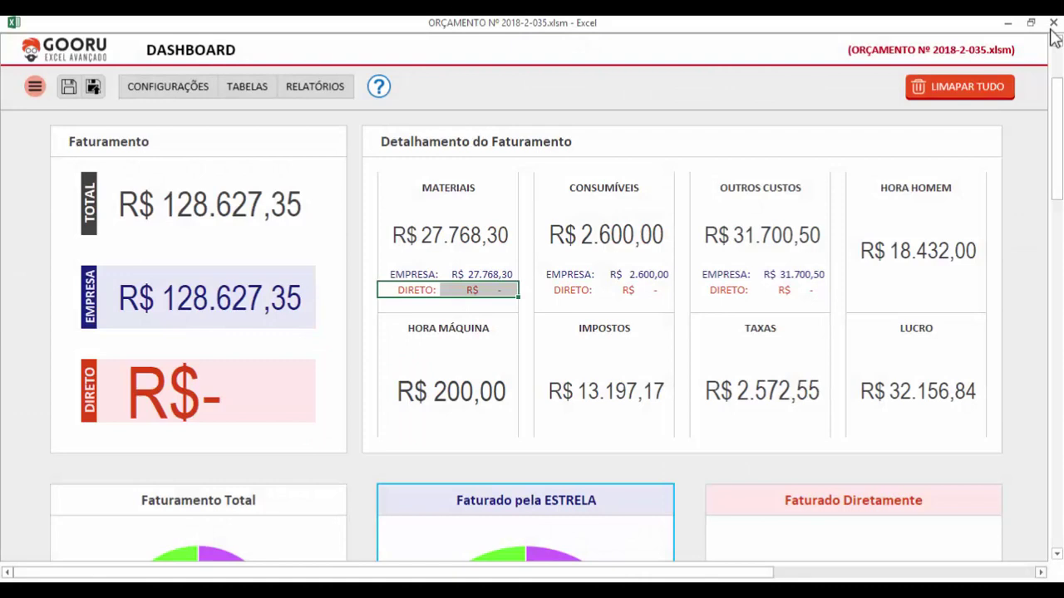
key("Right")
key("Right")
key("Right")
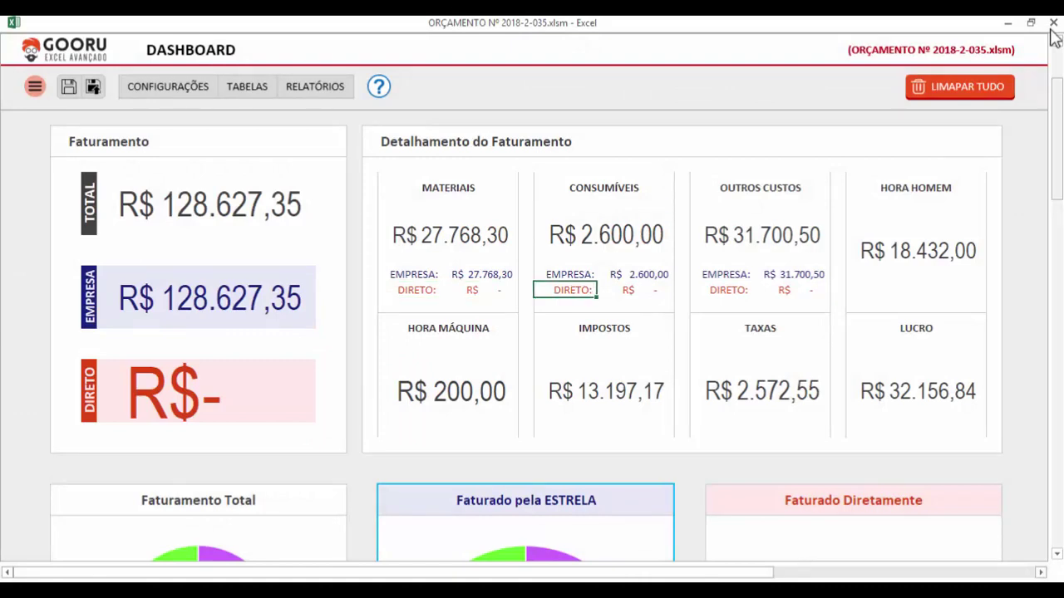
- Show the TOTAL dashboard and look through its charts and cost lists down to Estudo do Valor de Entrada - OBRA COMPLETA
scroll(1054, 37, "up", 2)
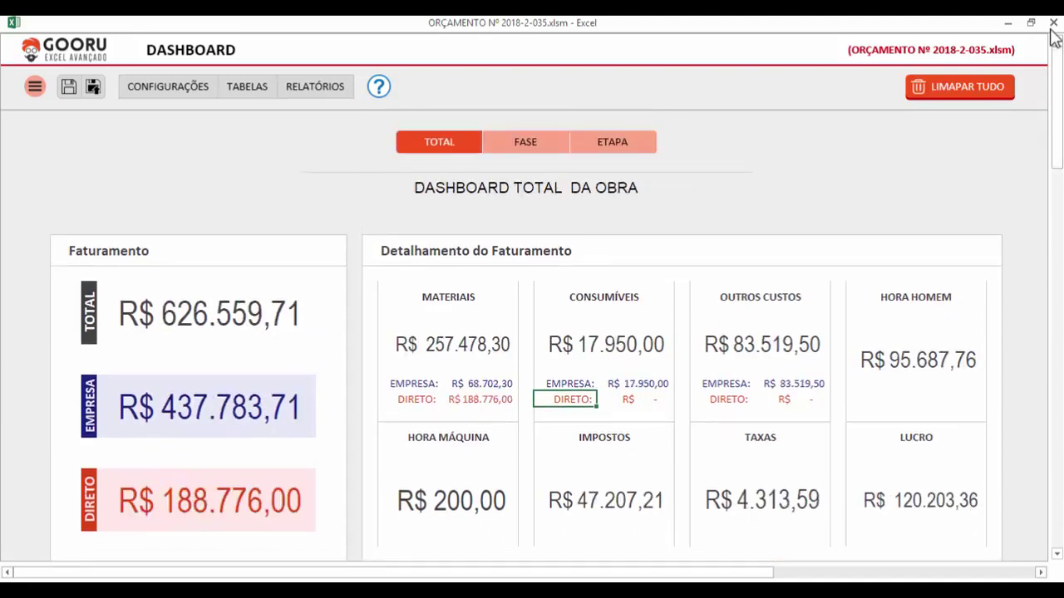
scroll(1054, 38, "down", 5)
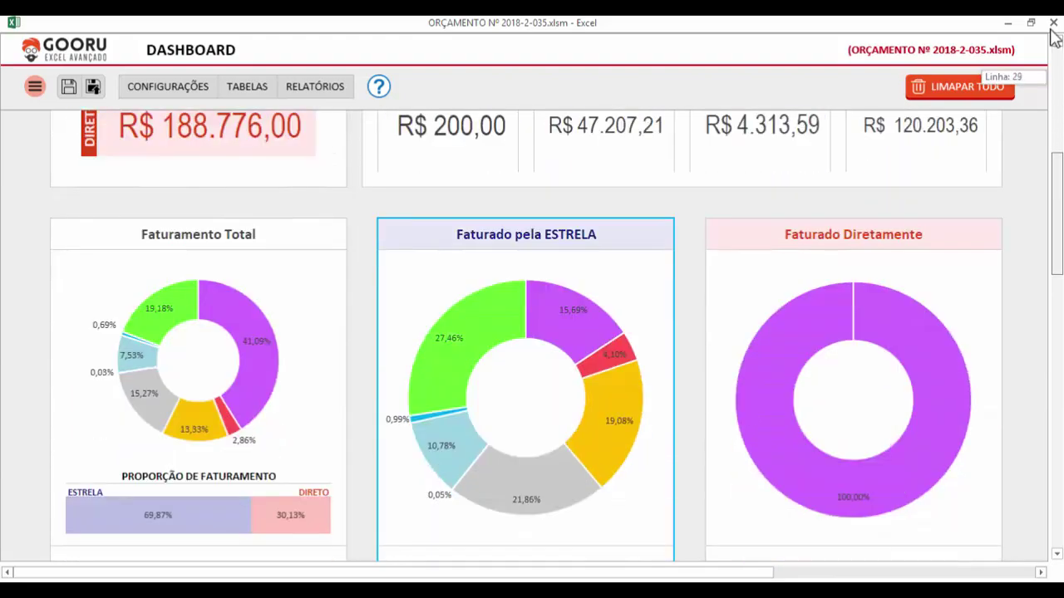
scroll(1053, 37, "down", 6)
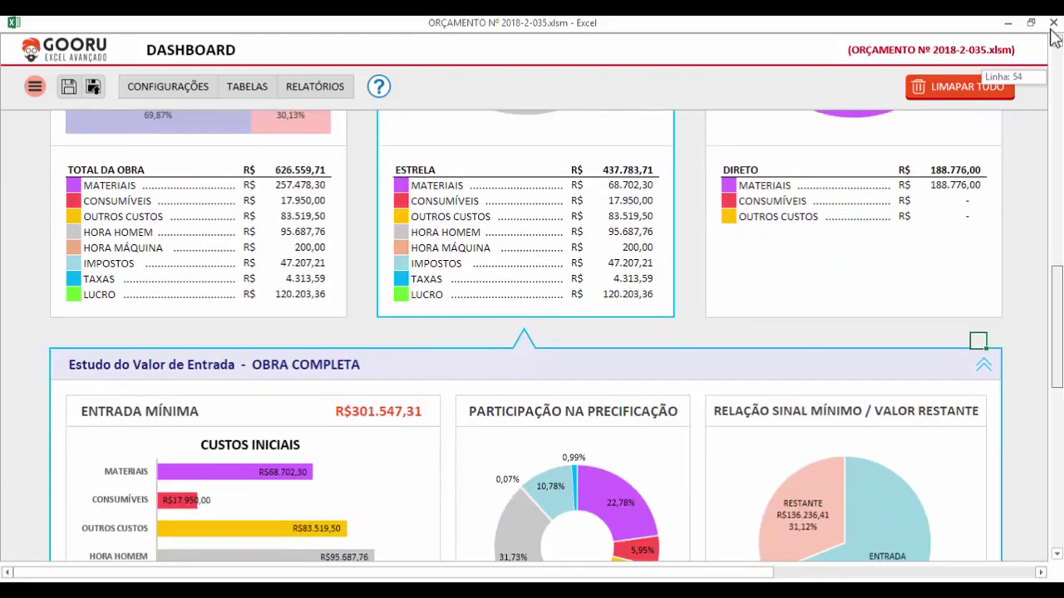
scroll(1054, 37, "down", 2)
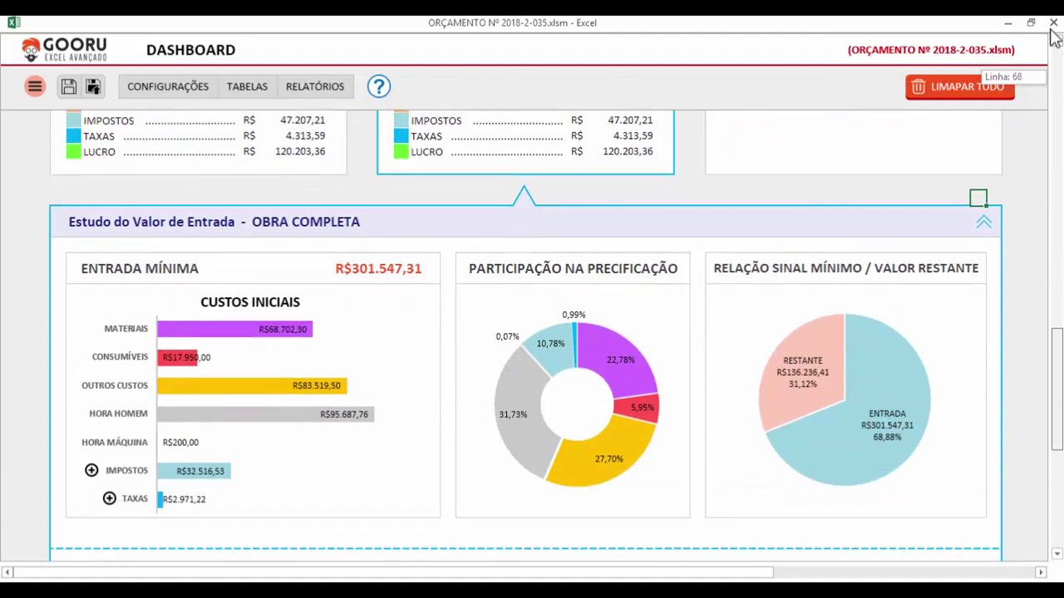
scroll(1054, 38, "down", 1)
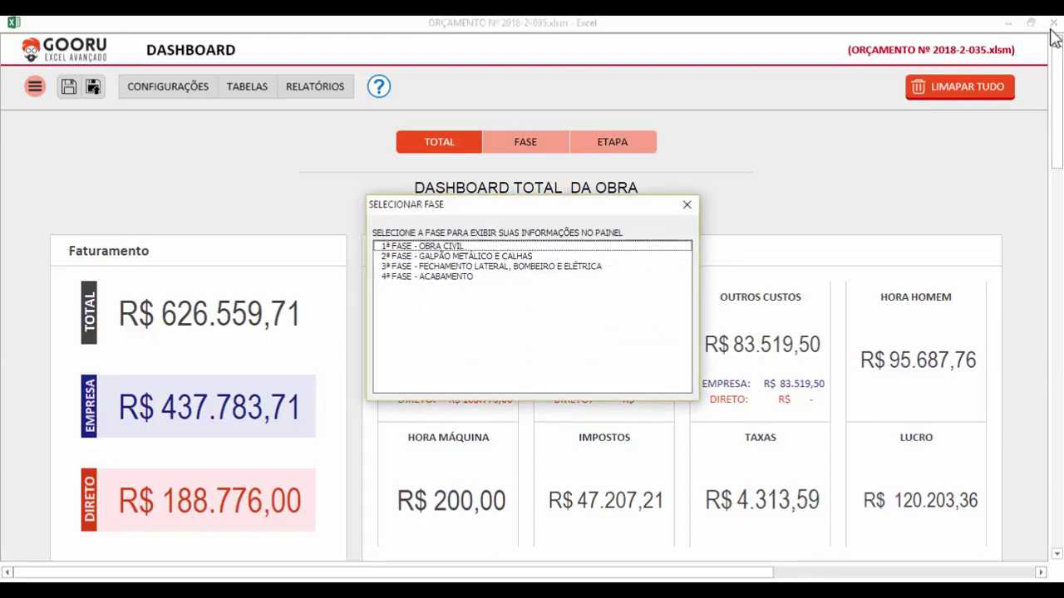
- Show the dashboard by phase for 3ª FASE - FECHAMENTO LATERAL, BOMBEIRO E ELÉTRICA
left_click(490, 267)
left_click(686, 204)
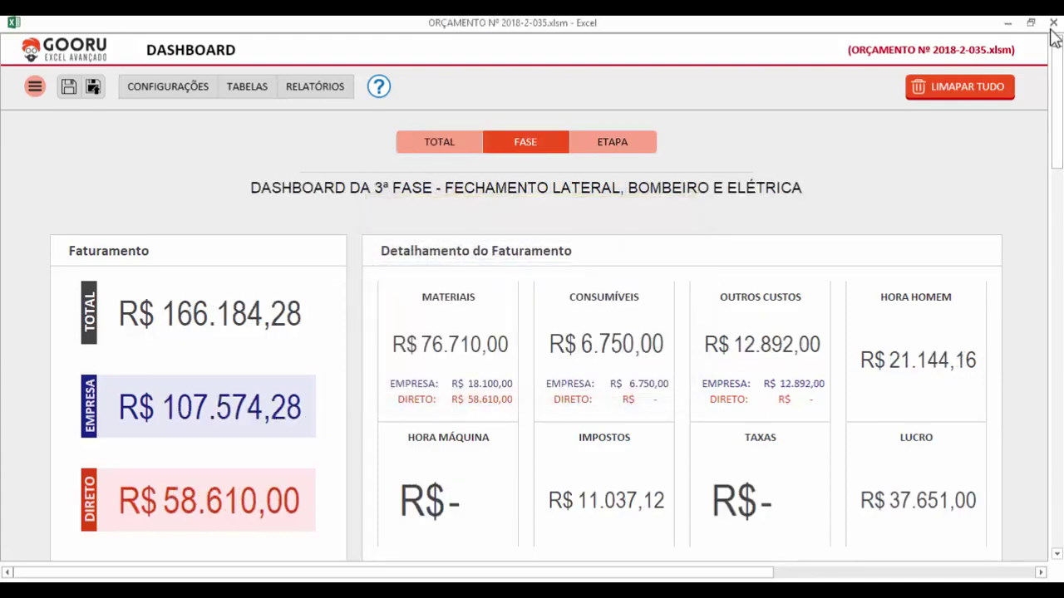
left_click_drag(1057, 84, 1057, 85)
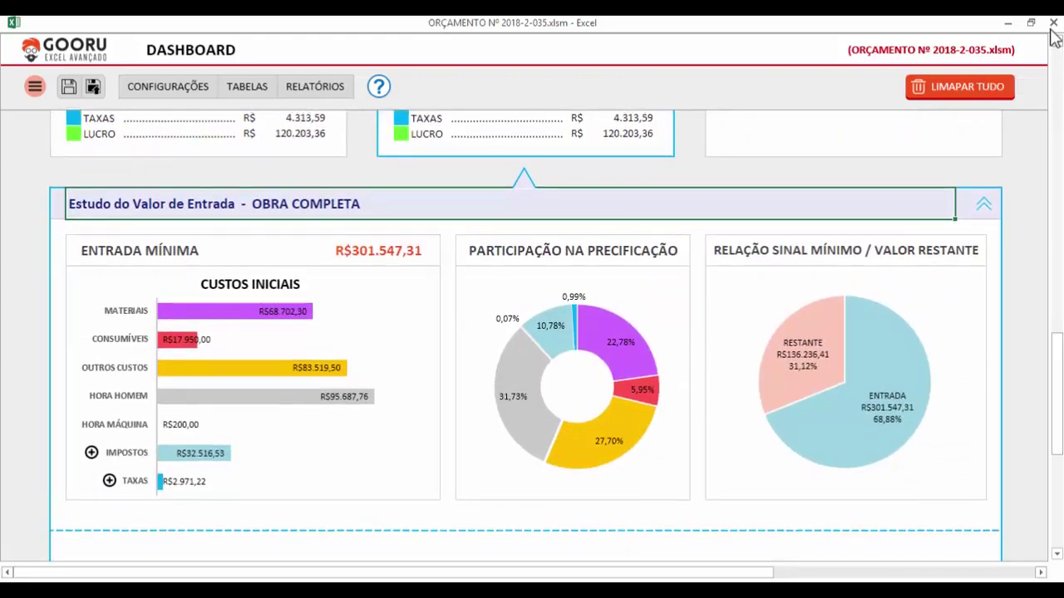
- In Estudo do Valor de Entrada - OBRA COMPLETA, select the ENTRADA MÍNIMA heading and its amount
key("Down")
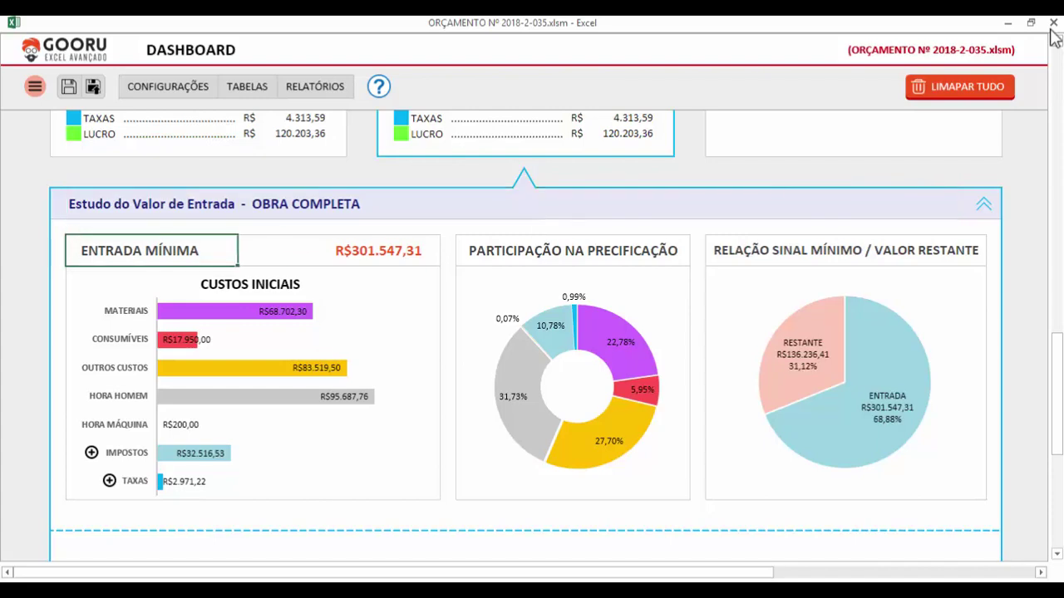
key("Right")
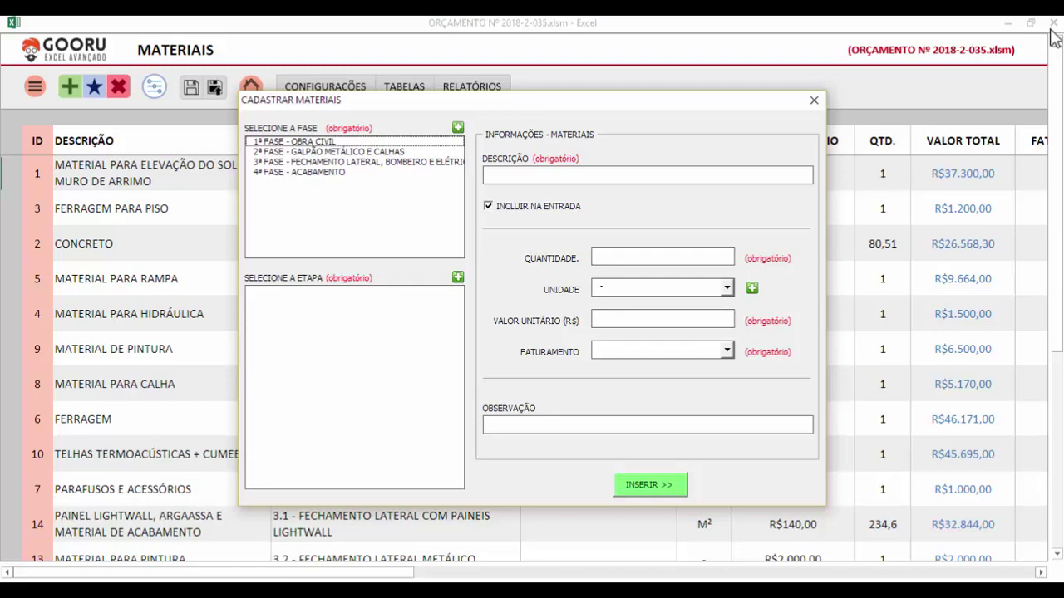
- Close the material registration form and look over the FATURAMENTO and INCLUIR NA ENTRADA columns for all MATERIAIS rows
key("Escape")
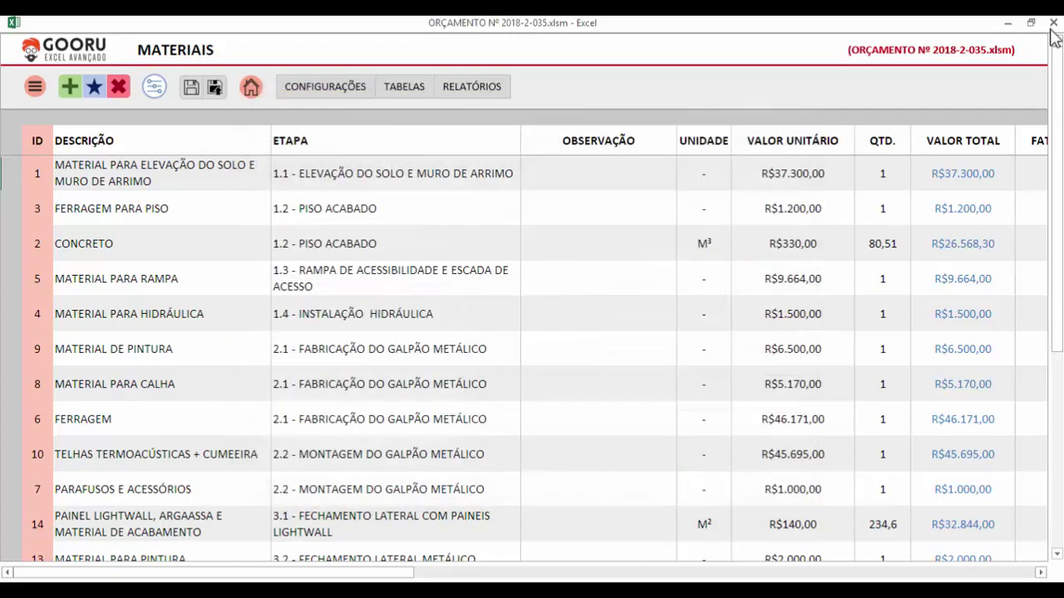
left_click_drag(366, 572, 495, 573)
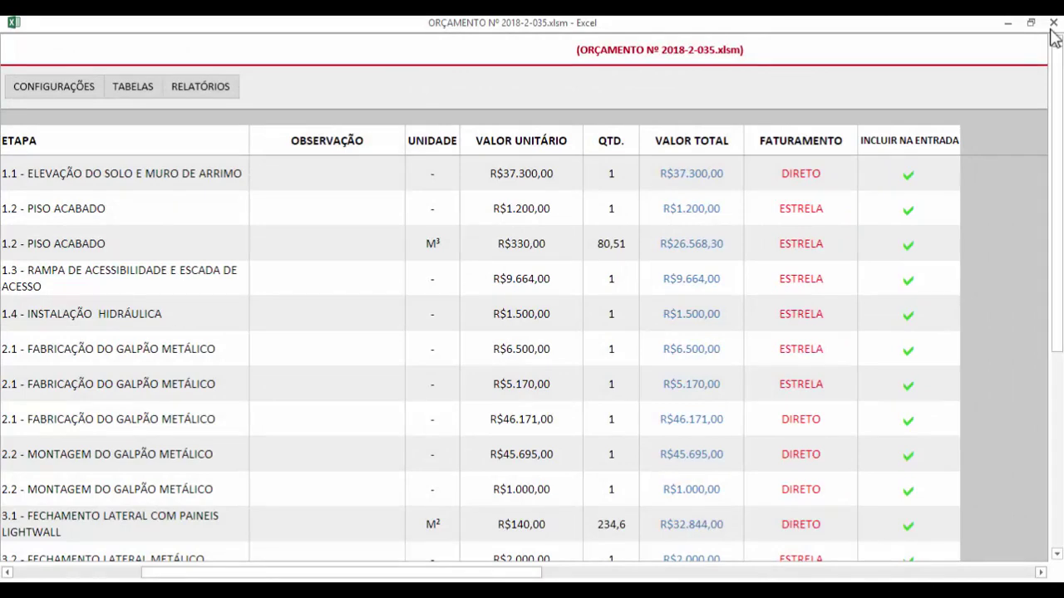
scroll(1054, 38, "down", 3)
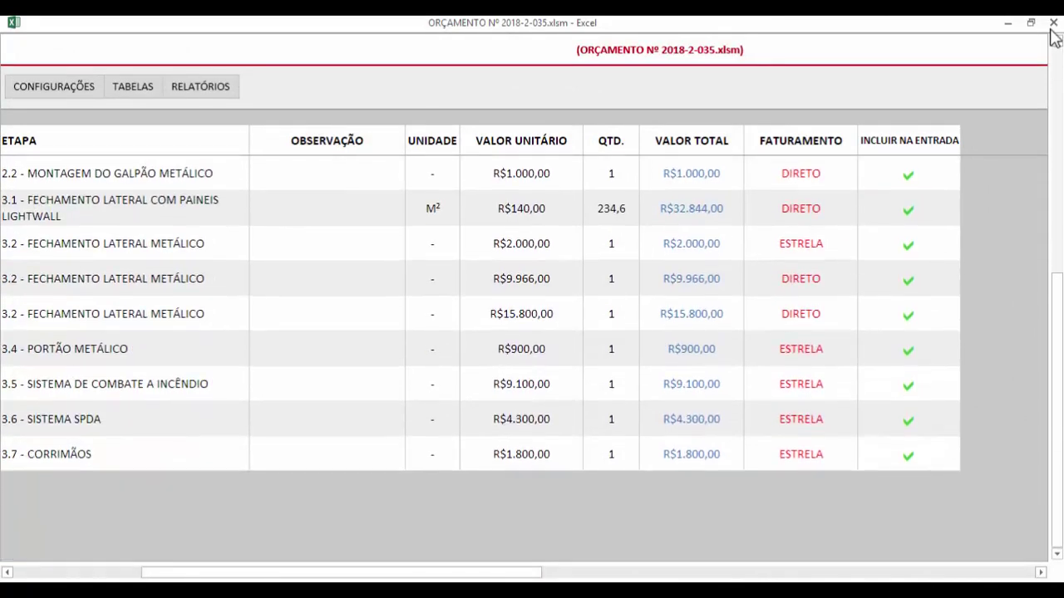
scroll(1054, 38, "up", 3)
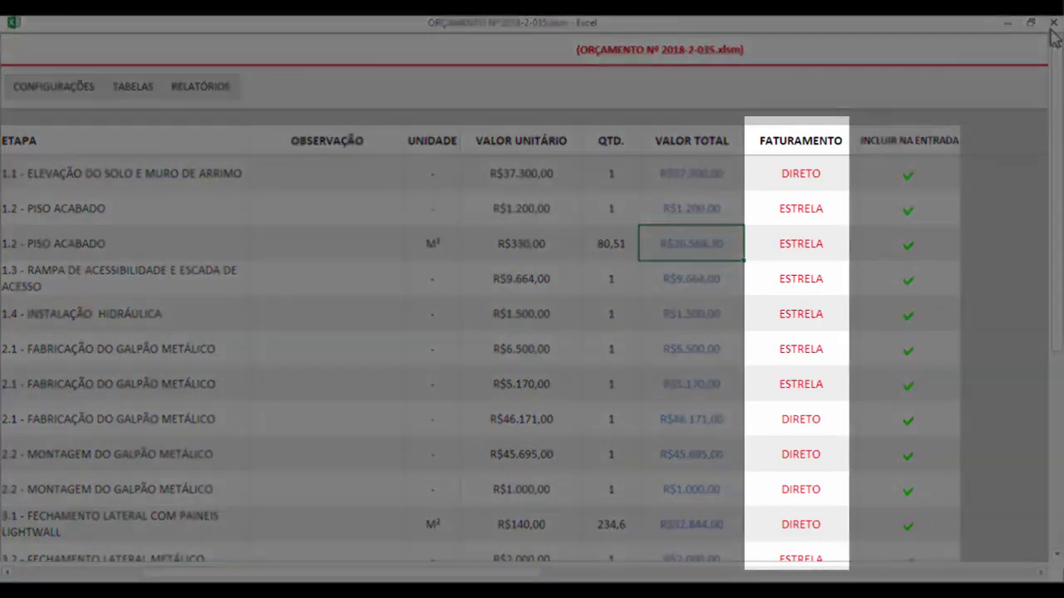
- Compare the FATURAMENTO entry of the first material with the VALOR TOTAL and FATURAMENTO of the CONCRETO row
key("Right")
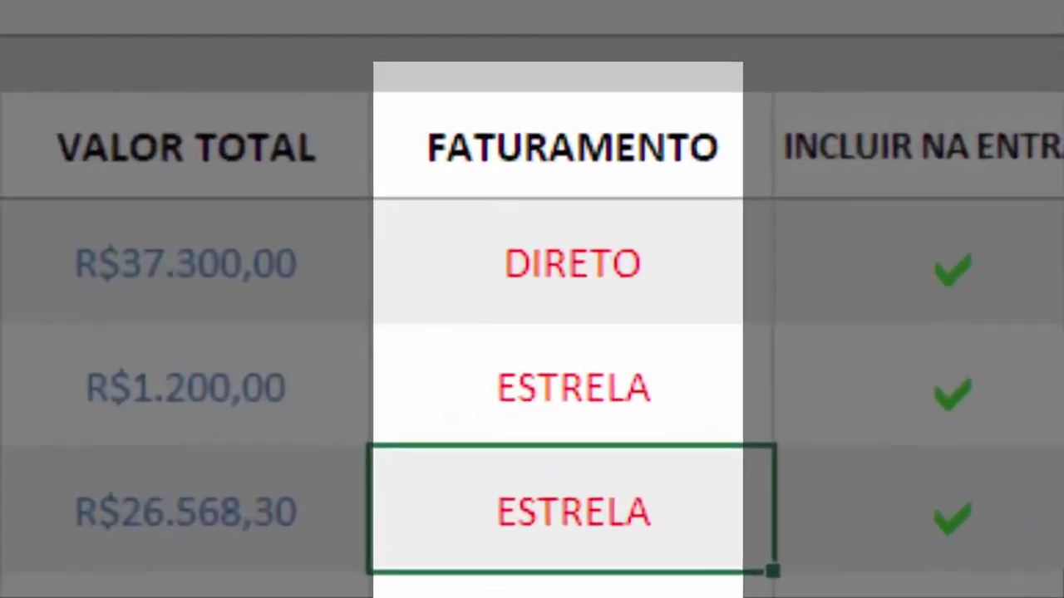
key("Up")
key("Up")
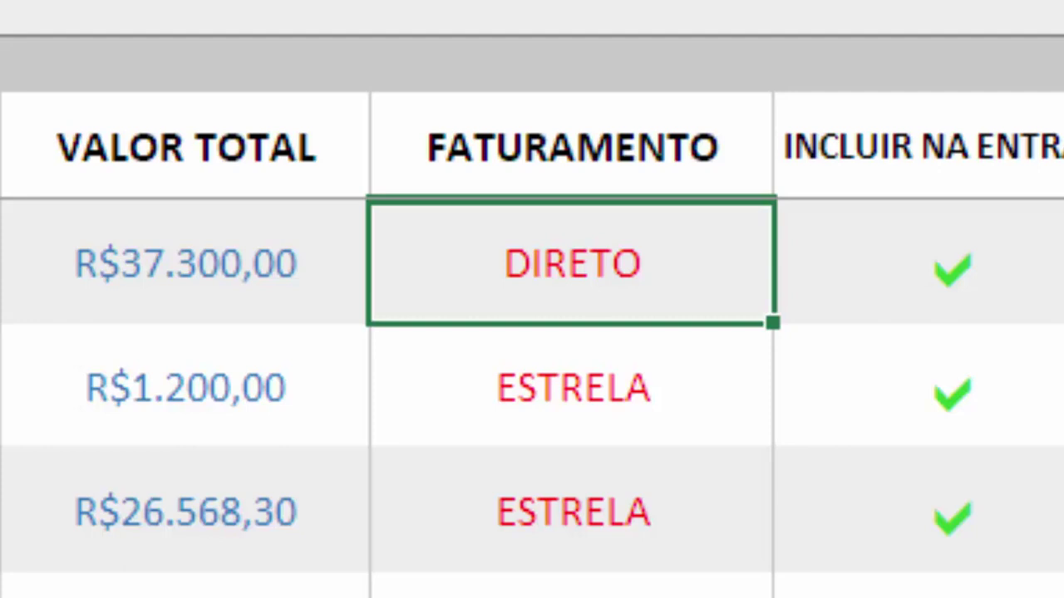
left_click(186, 511)
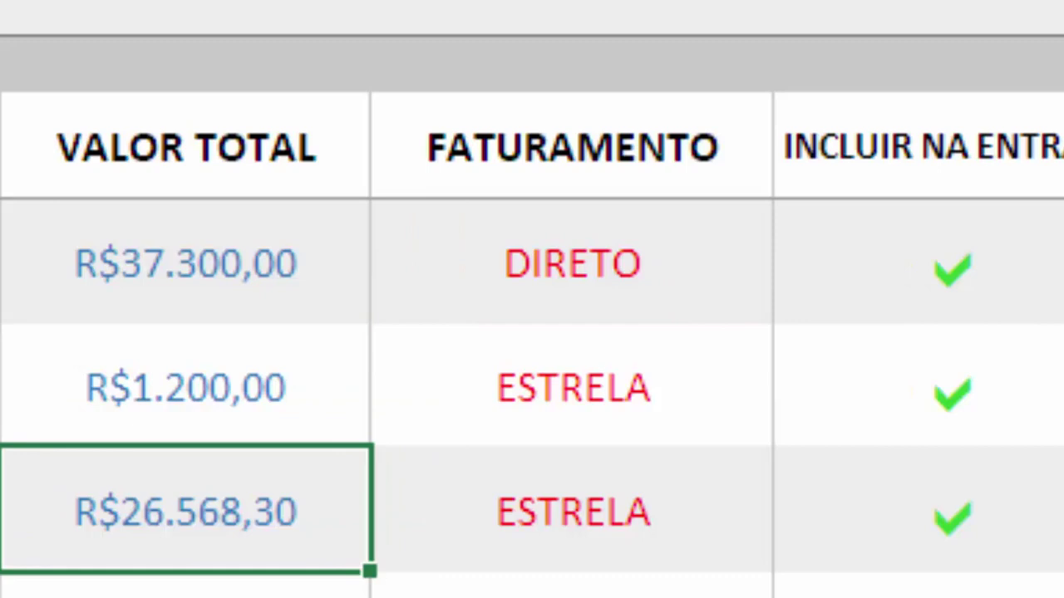
left_click(572, 510)
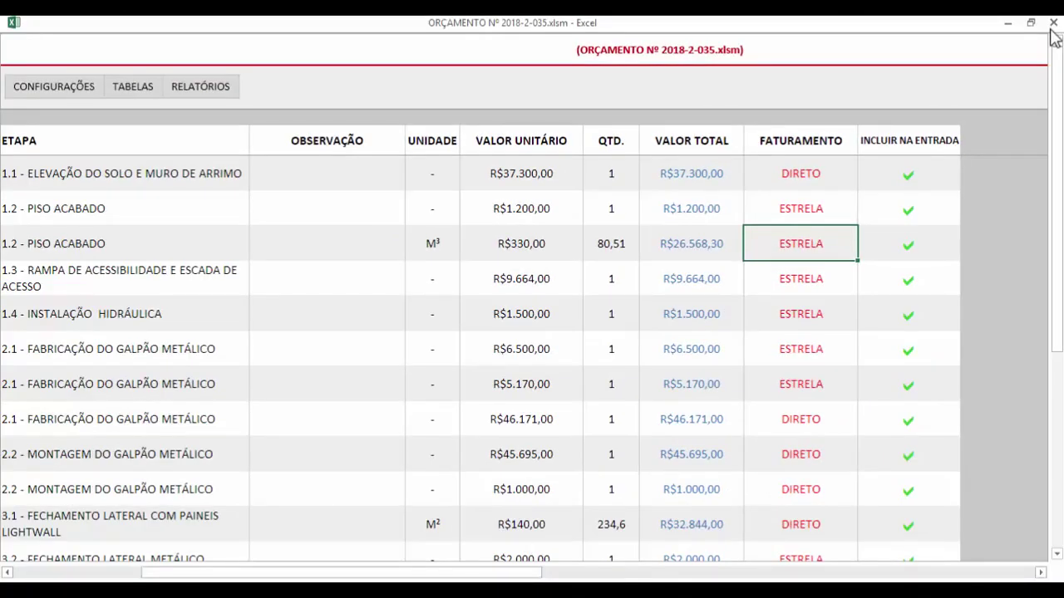
- Edit the CONCRETO material to disable INCLUIR NA ENTRADA, and select its VALOR TOTAL in the table
left_click_drag(462, 572, 337, 573)
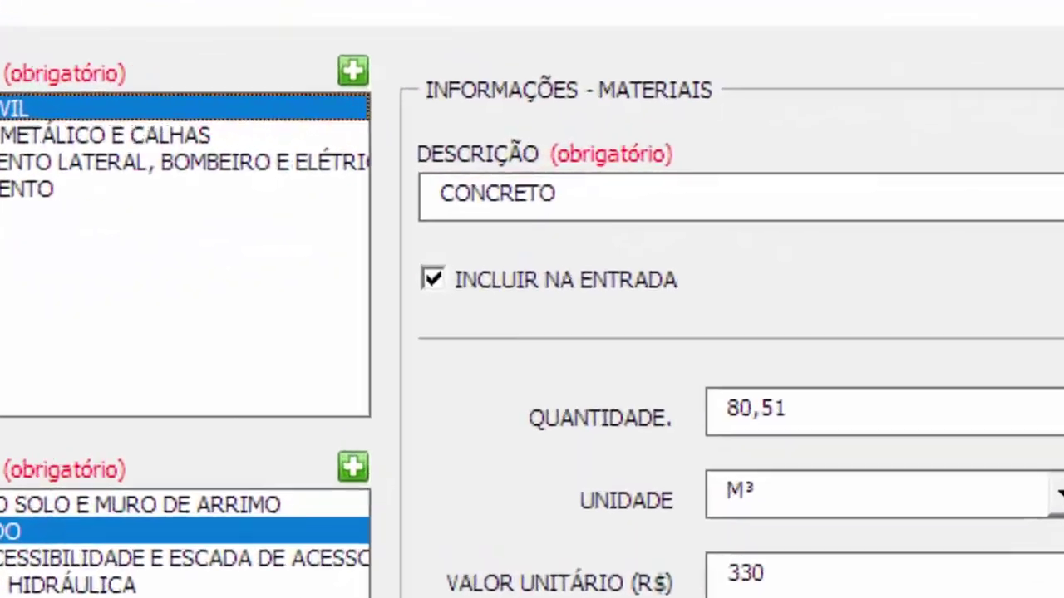
left_click(473, 228)
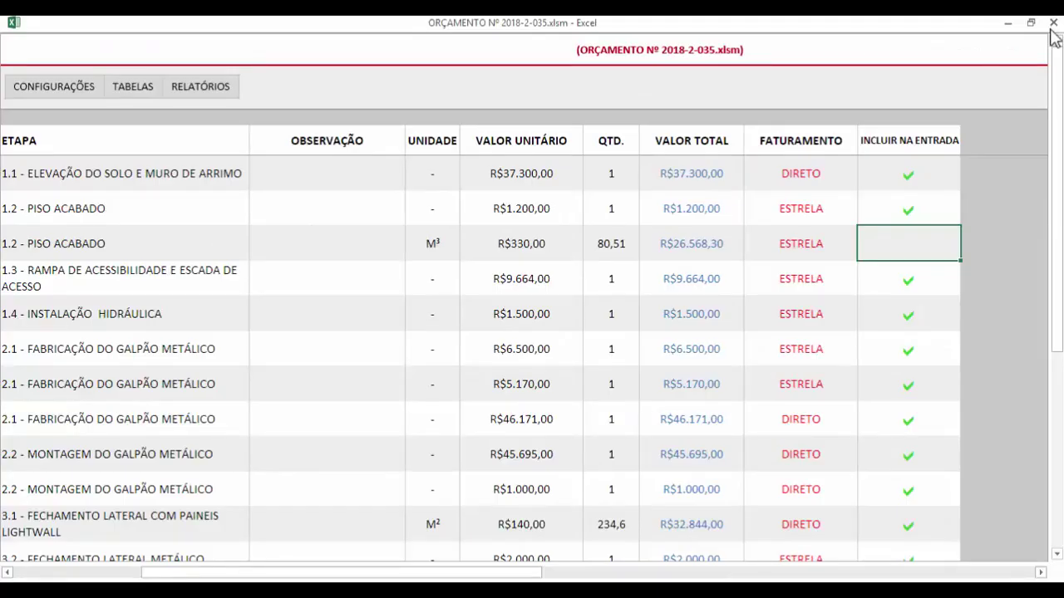
key("Left")
key("Left")
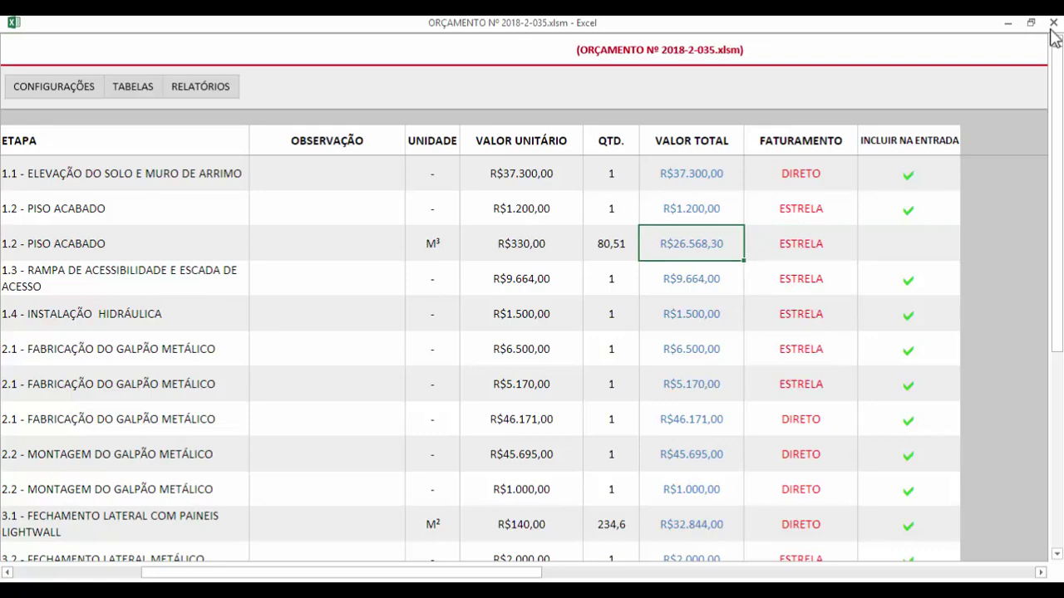
- Return to the total dashboard and check the MATERIAIS bar in the CUSTOS INICIAIS chart
left_click_drag(347, 572, 219, 573)
left_click(251, 86)
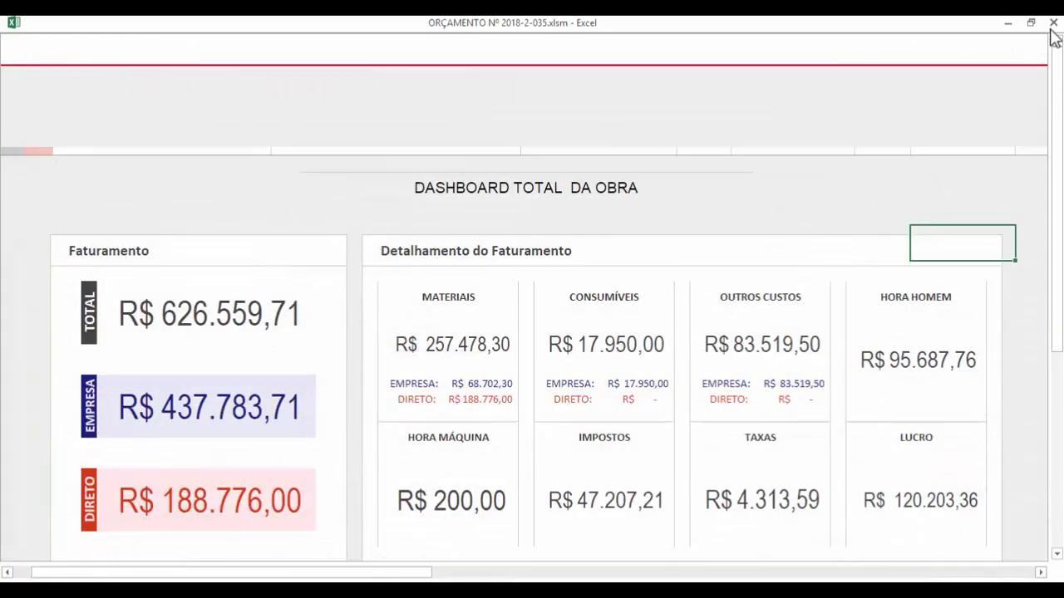
scroll(532, 333, "down", 5)
scroll(531, 333, "down", 10)
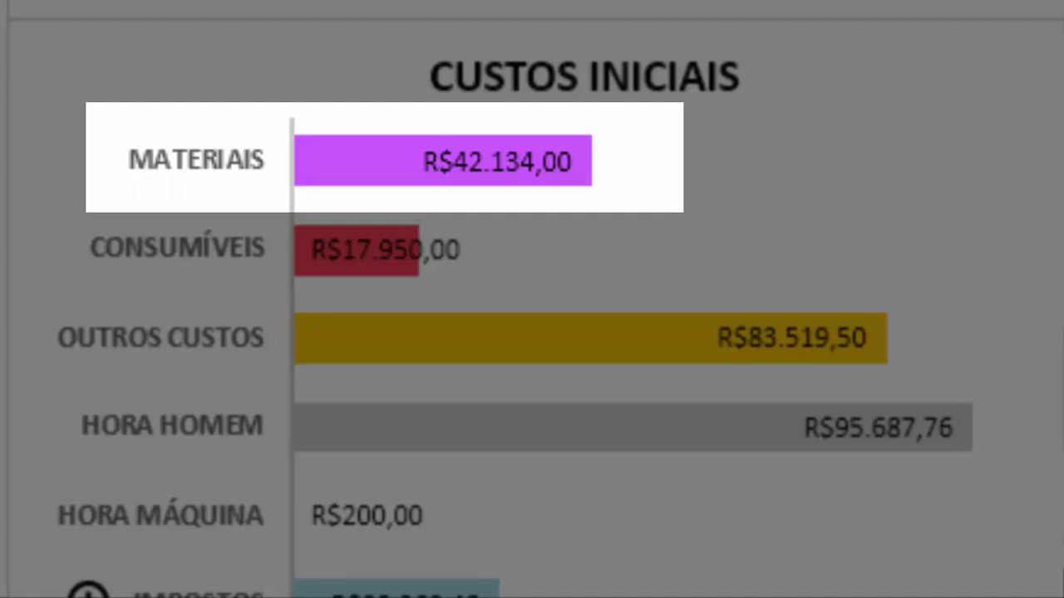
mouse_move(527, 171)
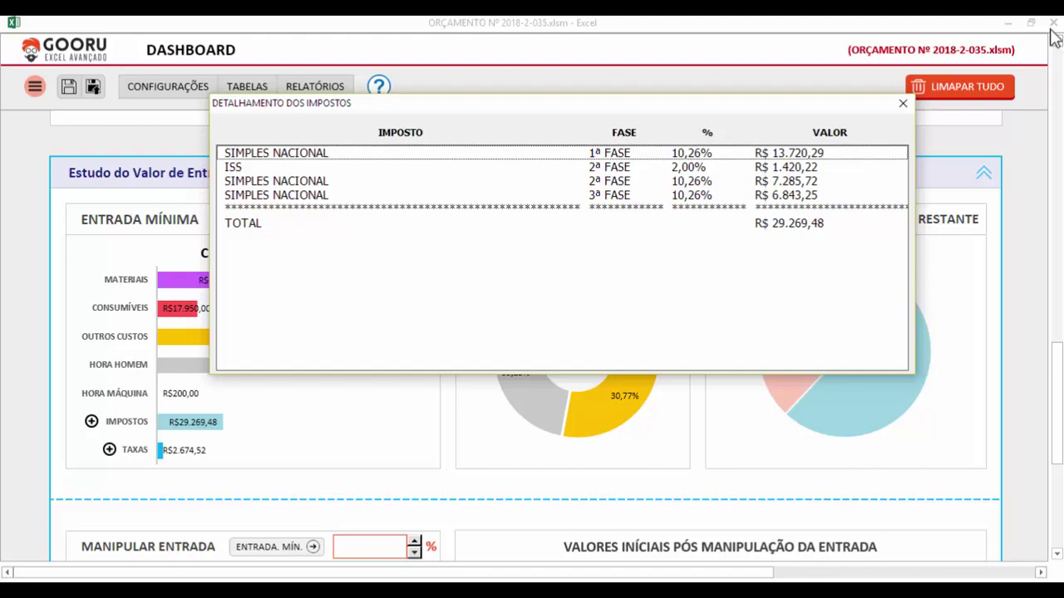
- Move the DETALHAMENTO DOS IMPOSTOS window aside to uncover the MATERIAIS value in the CUSTOS INICIAIS chart
mouse_move(520, 106)
left_mouse_down()
mouse_move(646, 94)
mouse_move(637, 241)
mouse_move(580, 124)
left_mouse_up()
left_click_drag(490, 485, 256, 427)
mouse_move(326, 472)
left_mouse_down()
mouse_move(294, 459)
mouse_move(328, 413)
left_mouse_up()
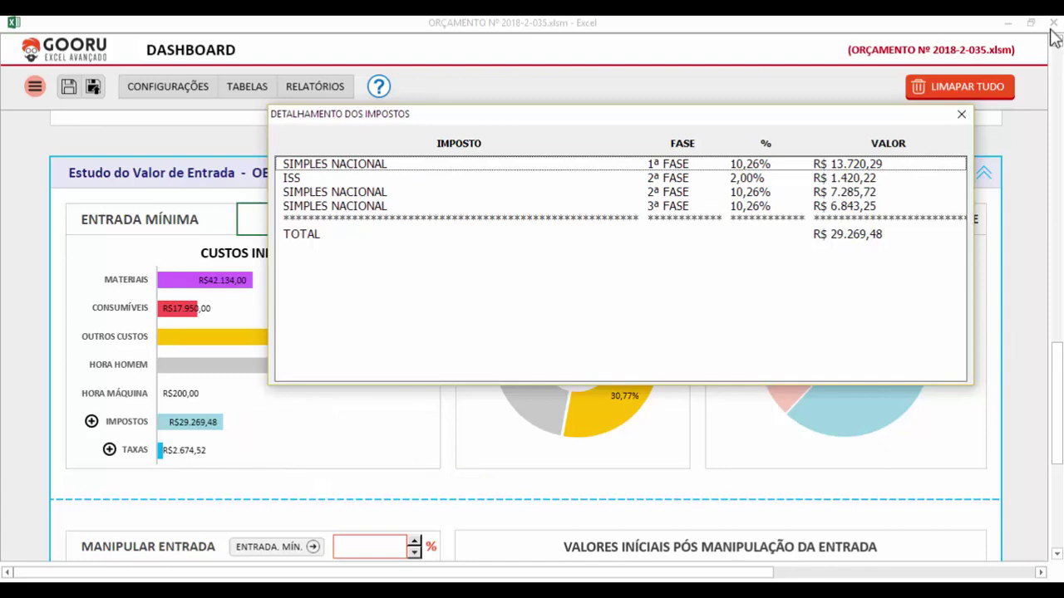
- Go through the SIMPLES NACIONAL and ISS tax lines by phase to the TOTAL, keeping the ENTRADA MÍNIMA amount in view
key("Down")
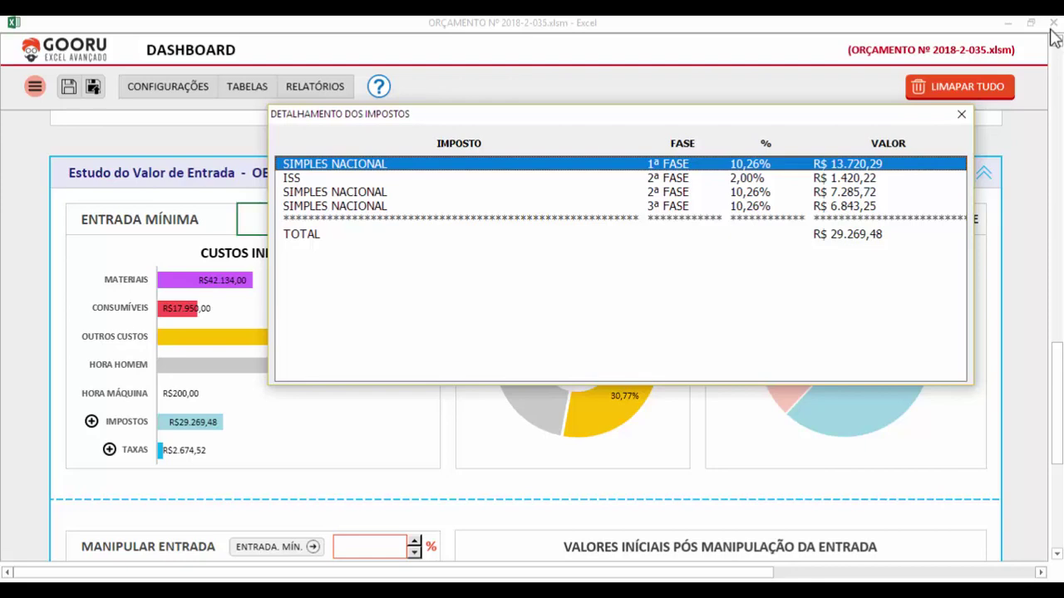
key("Down")
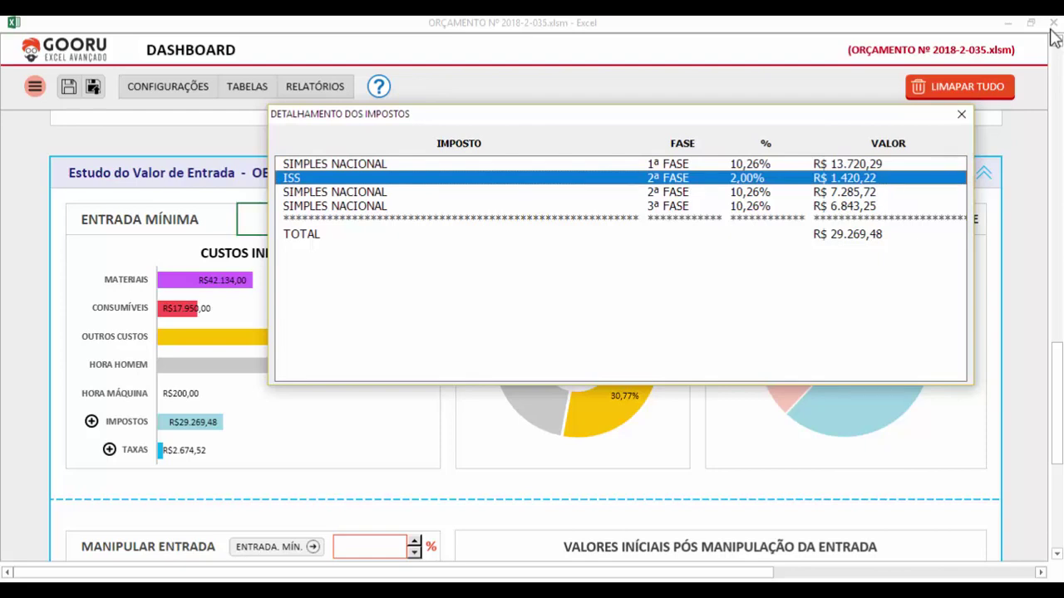
key("Down")
key("Down")
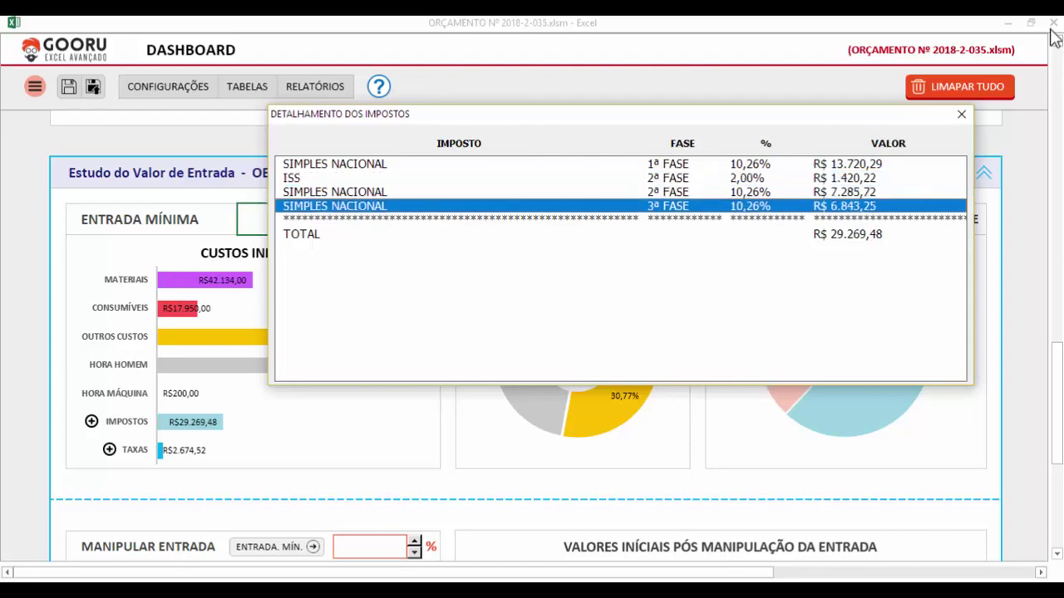
key("Down")
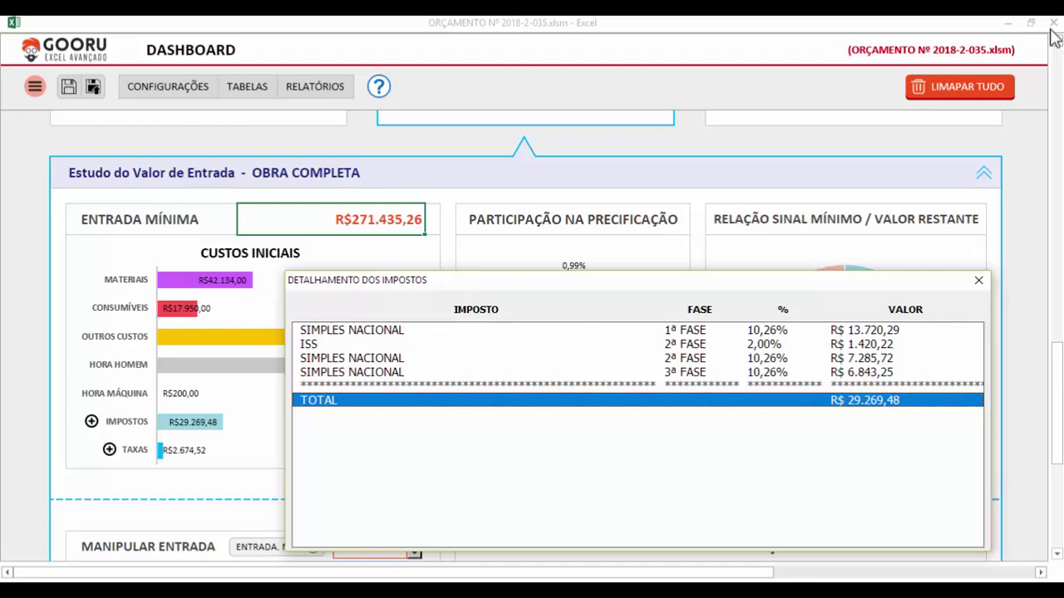
left_click_drag(878, 283, 859, 276)
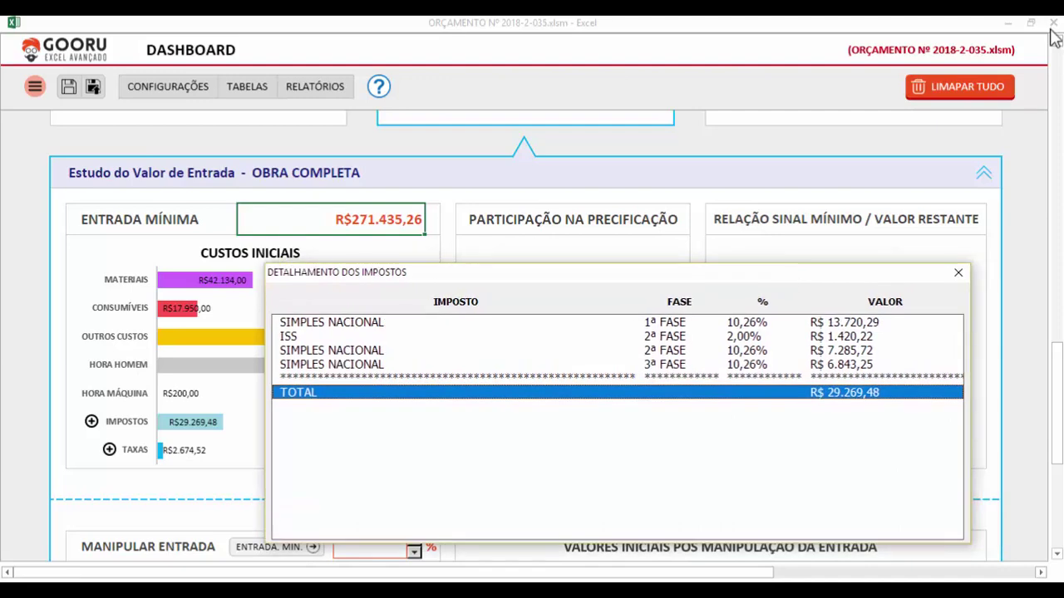
- Close the tax breakdown and delete the ISS tax of 2ª FASE - GALPÃO METÁLICO E CALHAS from the IMPOSTOS table
left_click(958, 273)
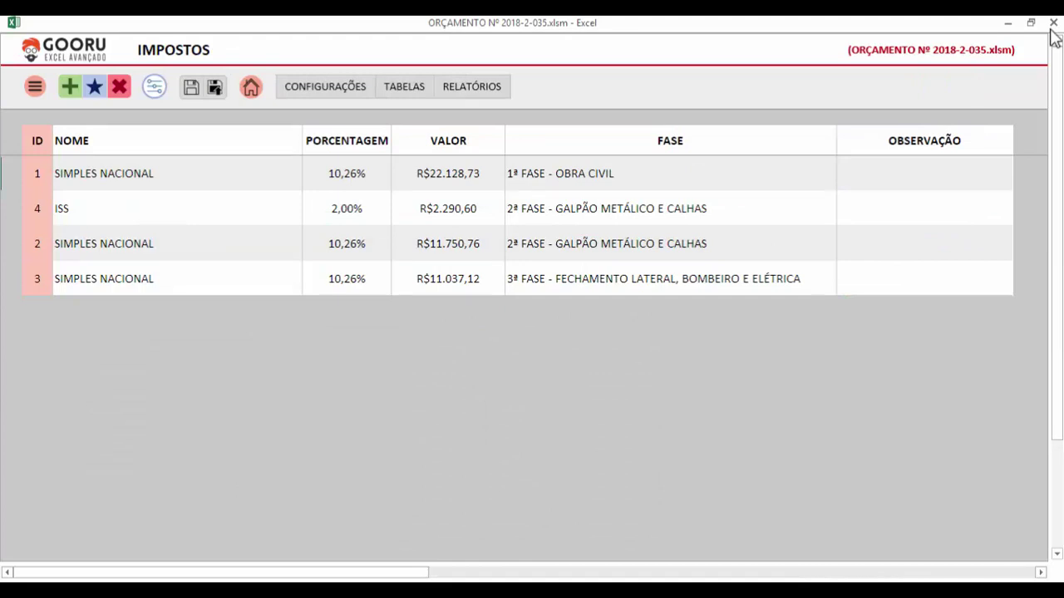
left_click(177, 209)
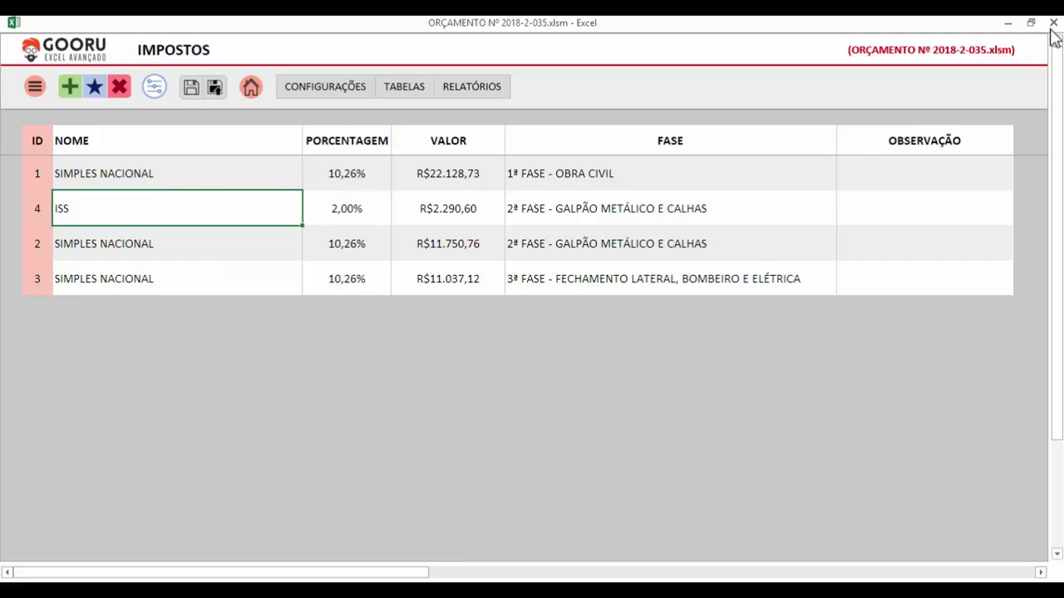
left_click(119, 87)
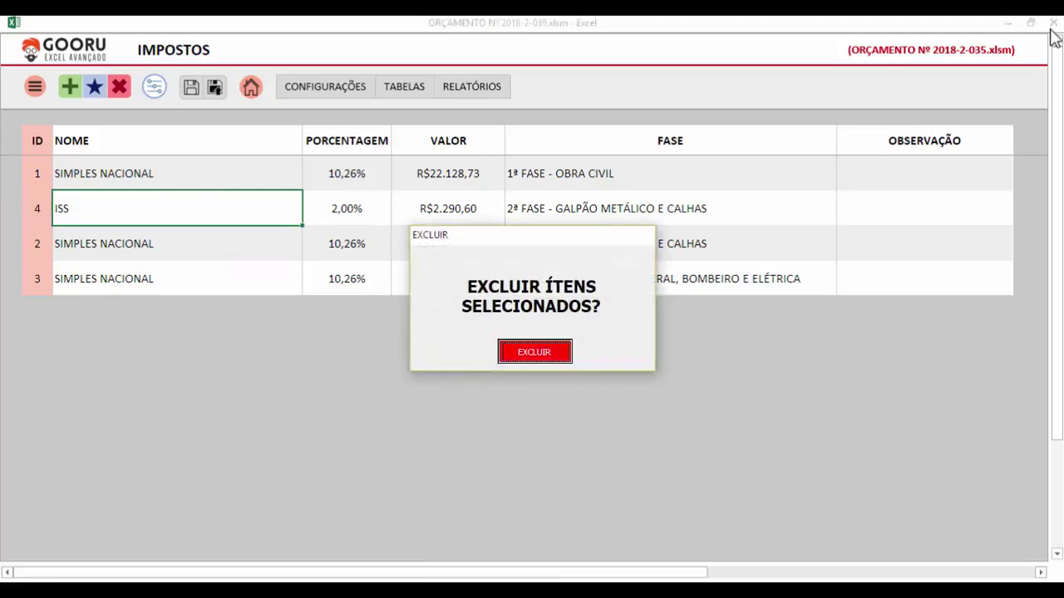
key("Return")
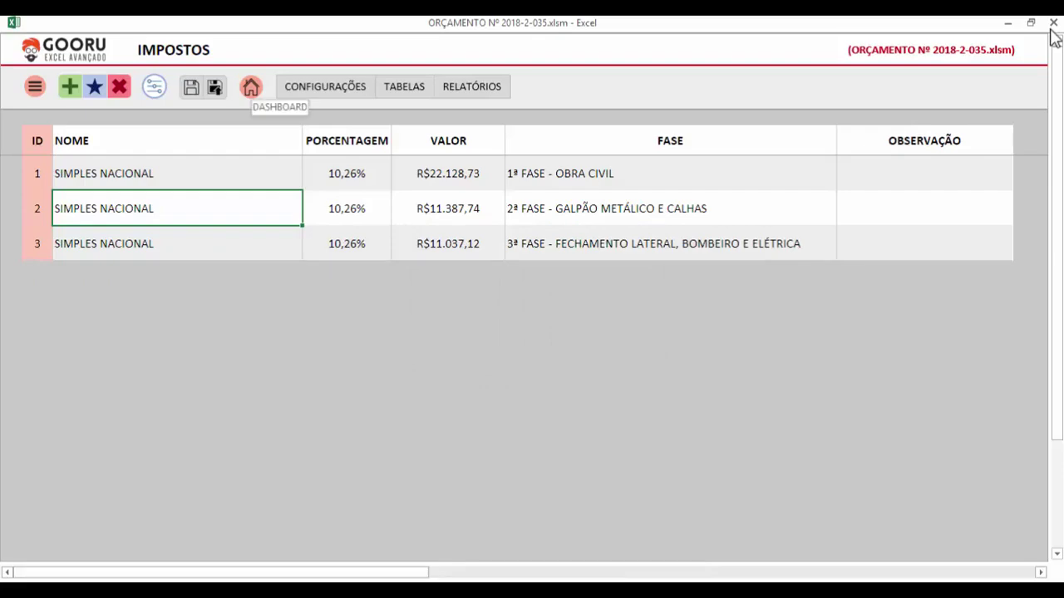
- Return to the dashboard and open the IMPOSTOS breakdown in the Estudo do Valor de Entrada for OBRA COMPLETA
left_click(251, 87)
scroll(526, 416, "down", 3)
scroll(526, 416, "down", 12)
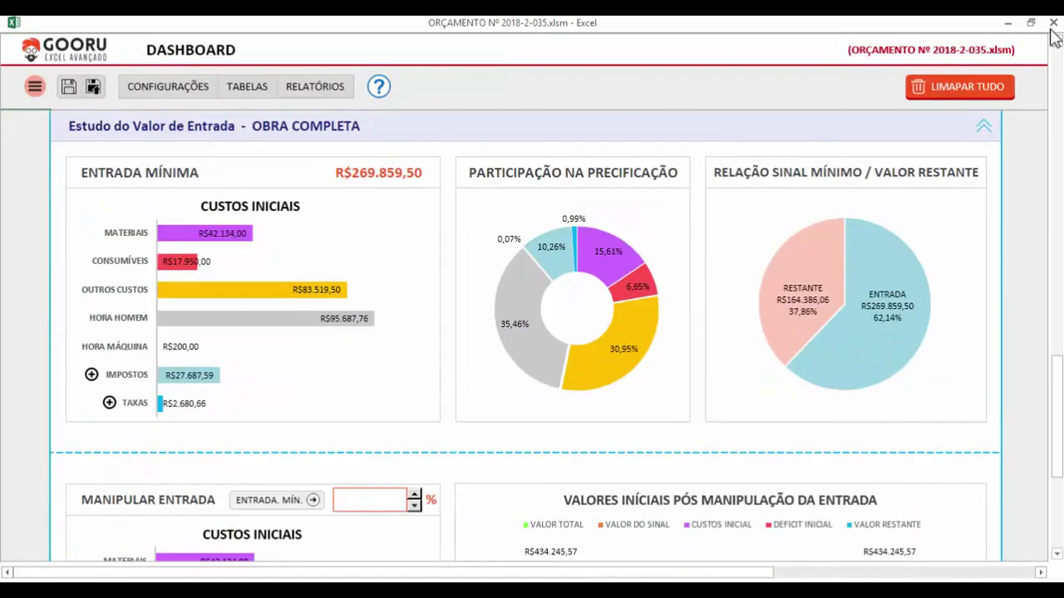
scroll(249, 423, "up", 1)
left_click(92, 421)
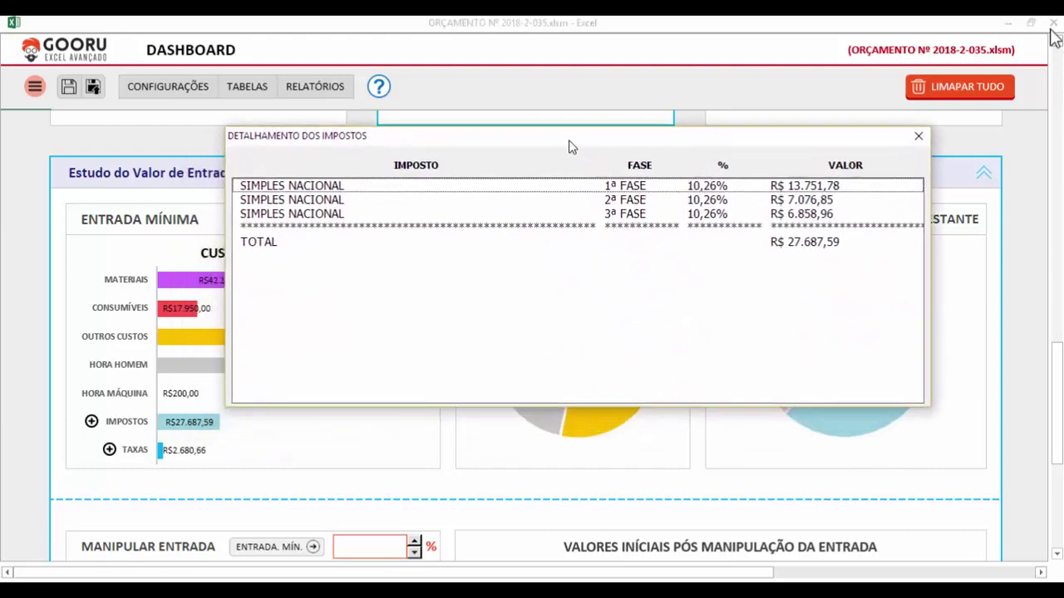
- Go through the SIMPLES NACIONAL lines of the three phases down to the TOTAL in the tax breakdown
key("Down")
key("Down")
key("Up")
key("Up")
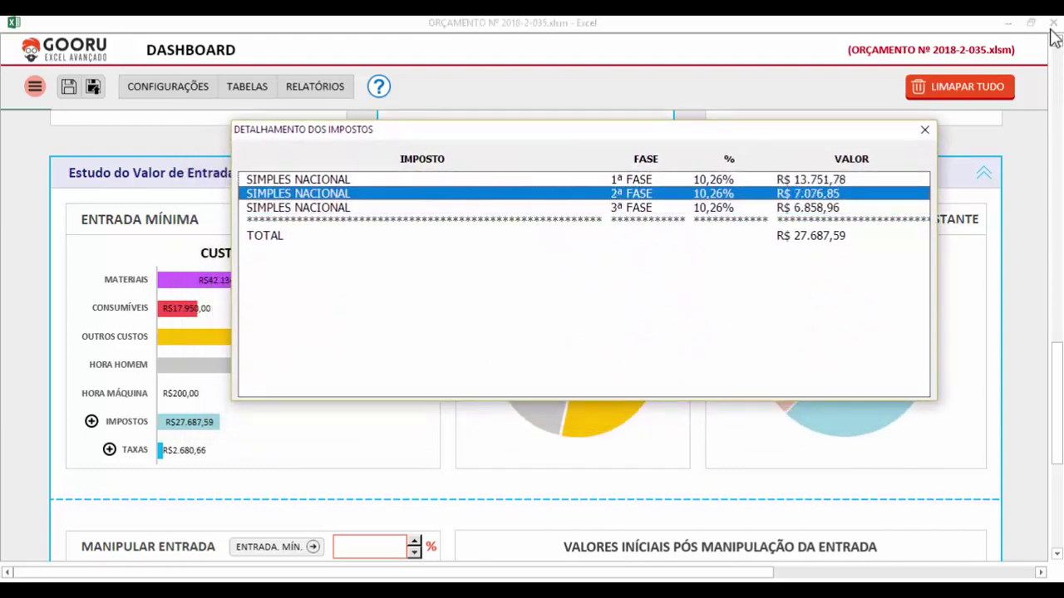
key("Down")
key("Down")
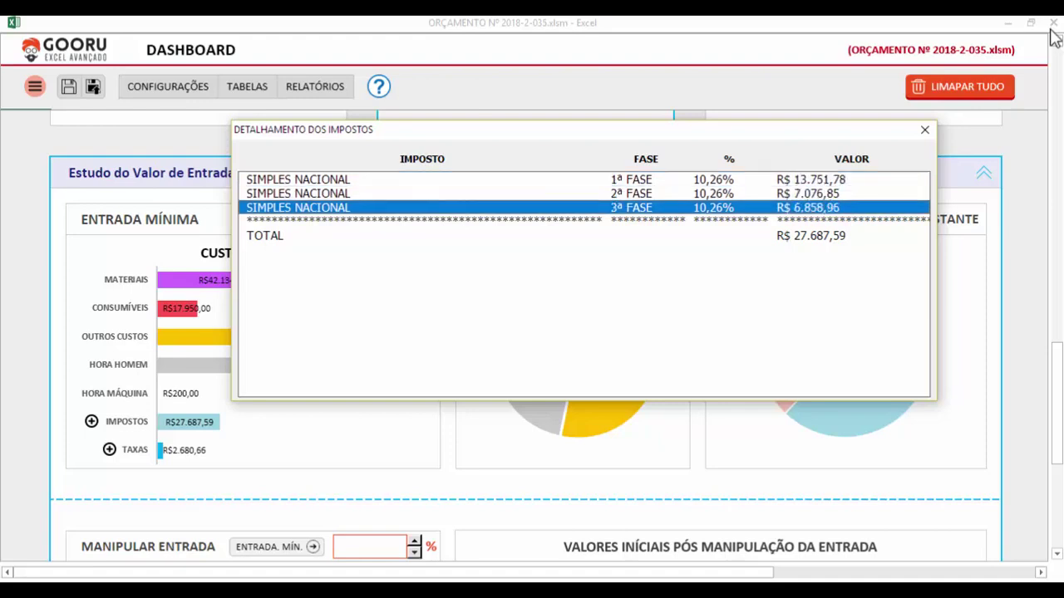
key("Down")
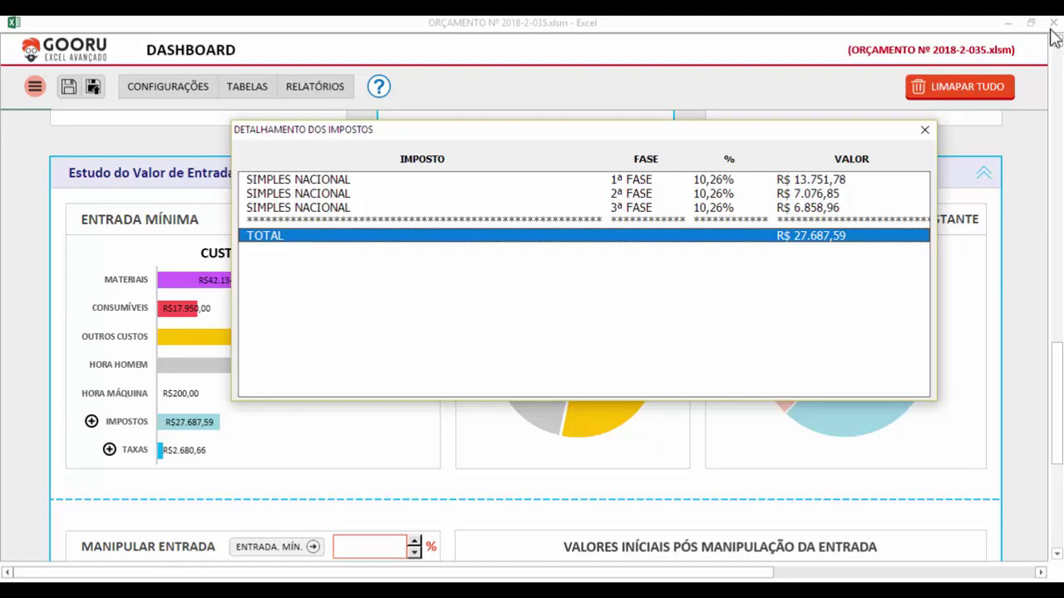
- Uncover the CUSTOS INICIAIS labels behind the DETALHAMENTO DOS IMPOSTOS window, compare the SIMPLES NACIONAL lines of each phase again, and close the breakdown
left_click_drag(545, 138, 410, 277)
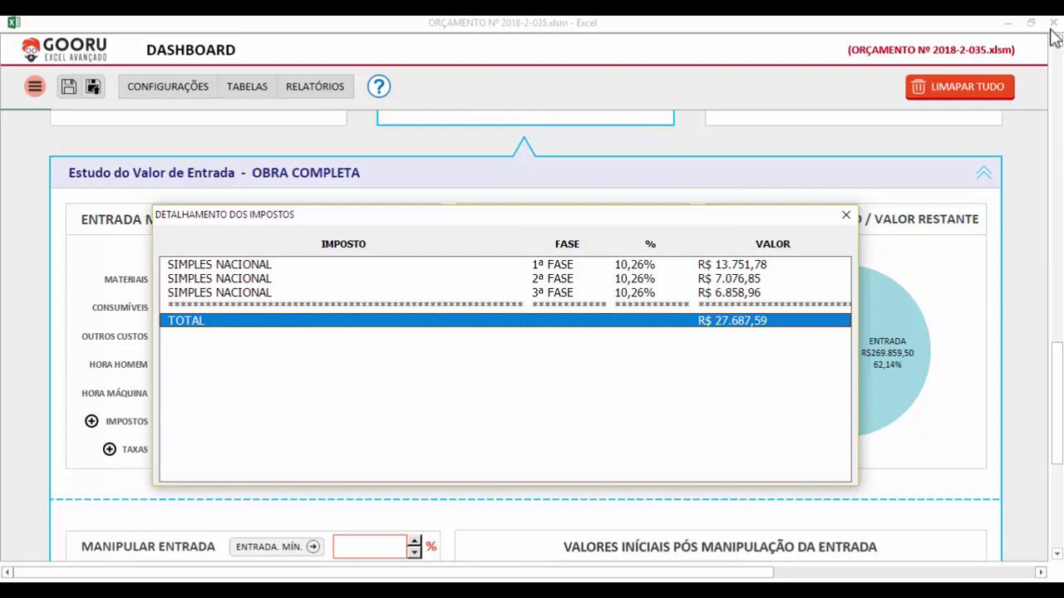
left_click_drag(465, 214, 633, 402)
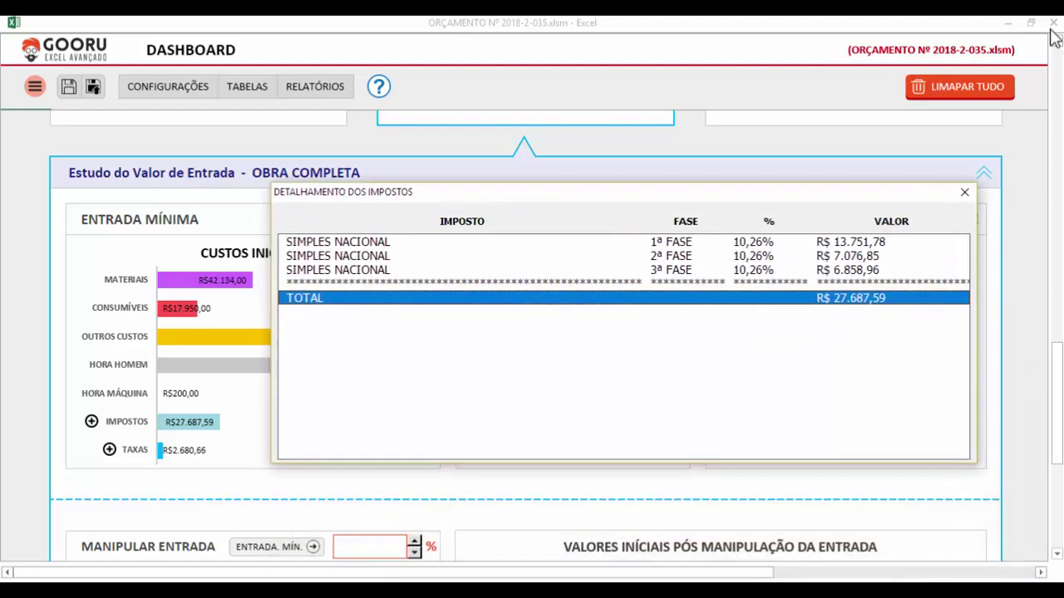
key("Home")
key("Down")
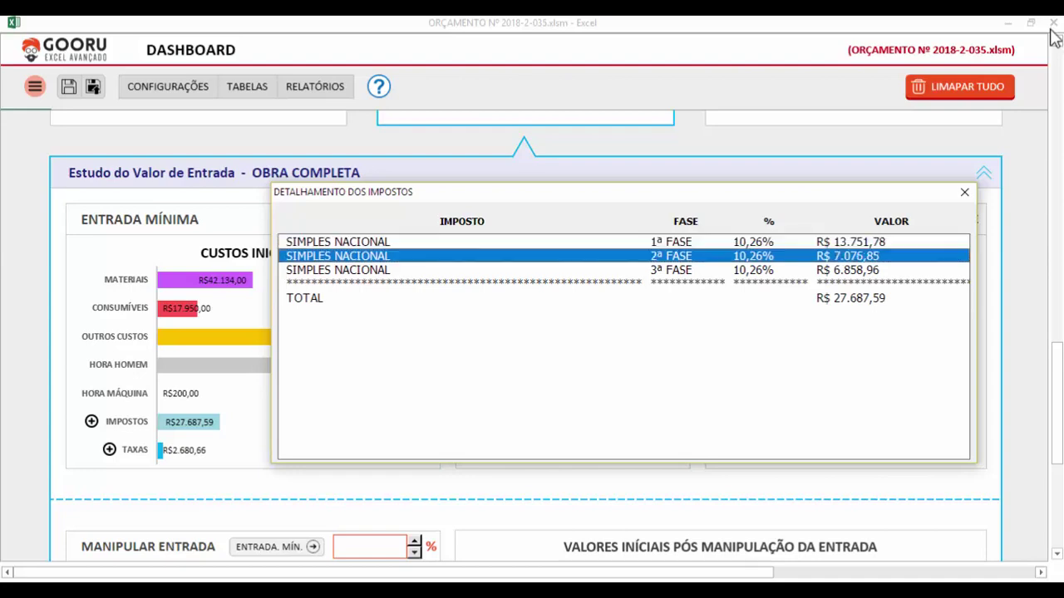
key("Down")
key("Up")
key("Up")
key("Down")
key("Down")
key("Up")
key("Up")
key("Down")
key("Down")
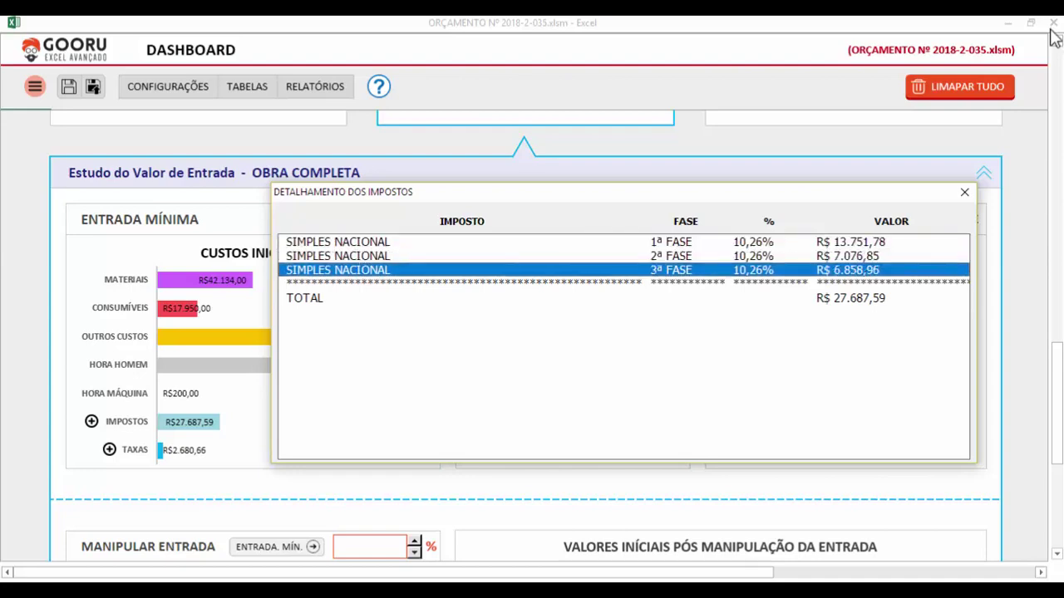
key("Up")
key("Up")
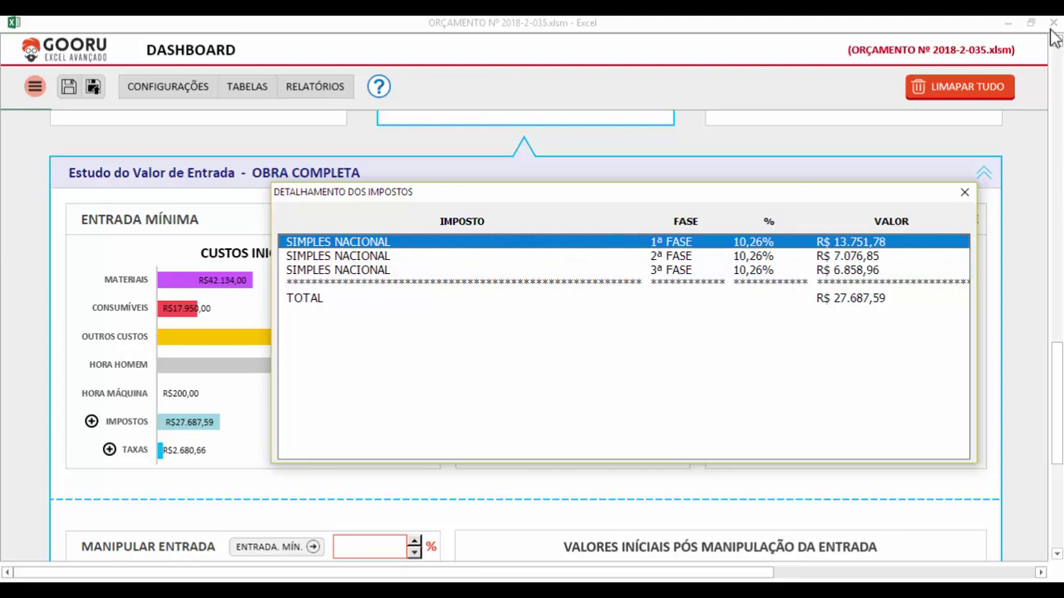
key("Escape")
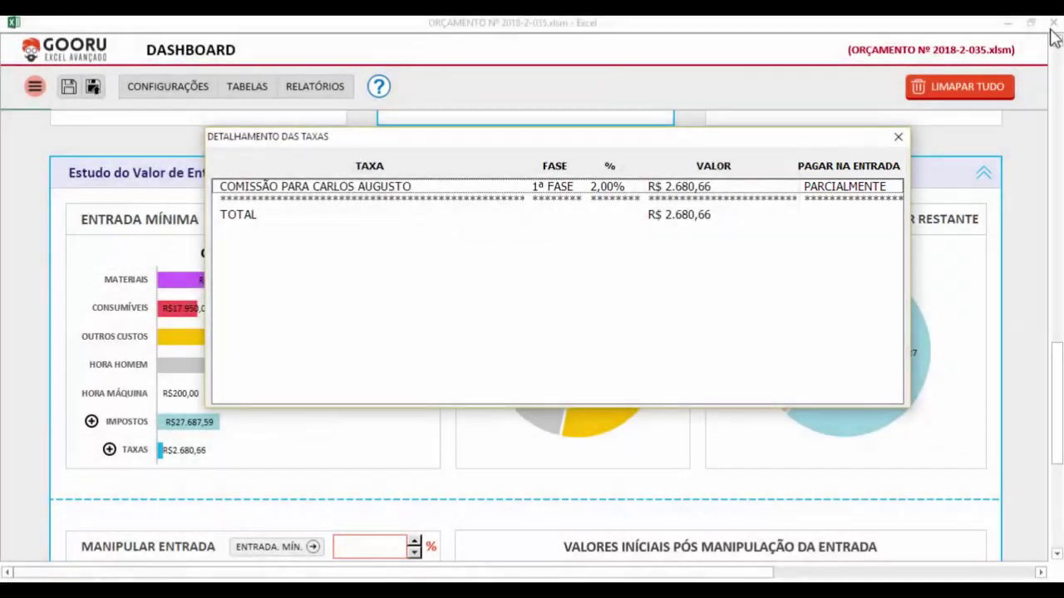
- Place the DETALHAMENTO DAS TAXAS window clear of the ENTRADA MÍNIMA amount and review the commission's VALOR and PAGAR NA ENTRADA
left_click_drag(583, 141, 632, 177)
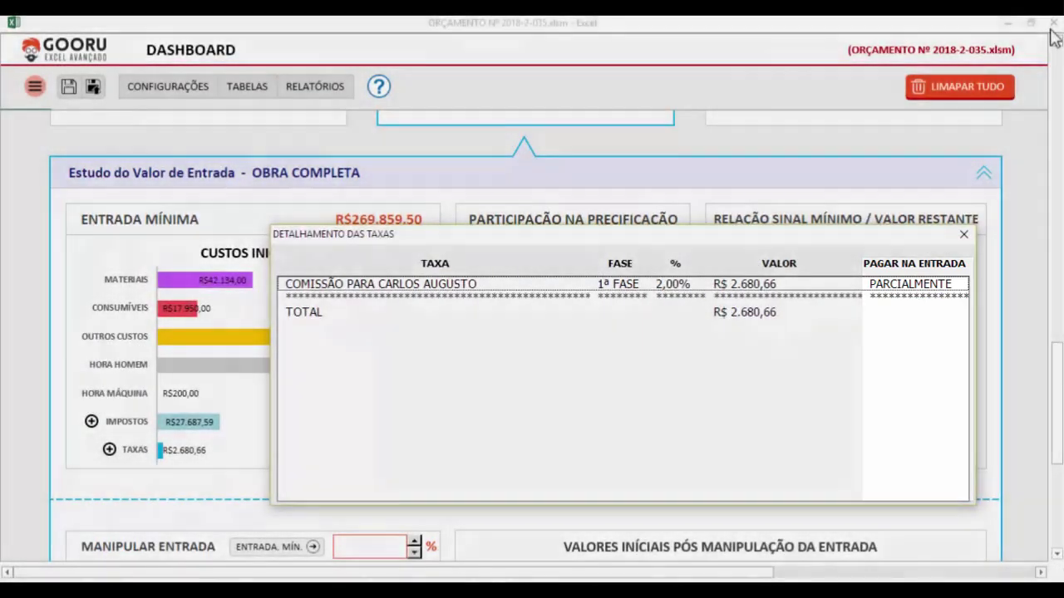
left_click_drag(649, 241, 635, 248)
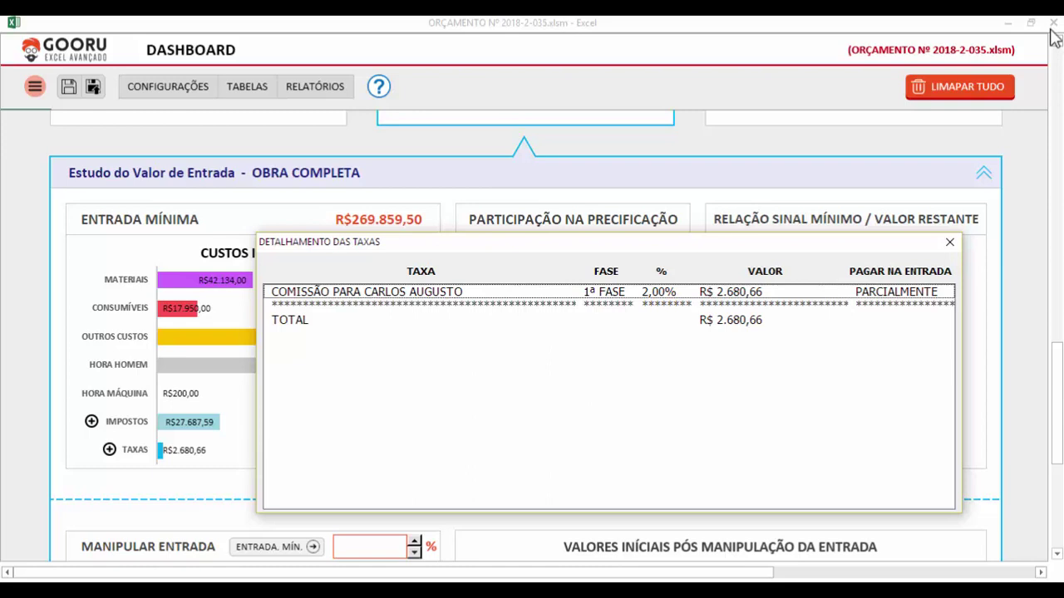
left_click_drag(656, 248, 665, 263)
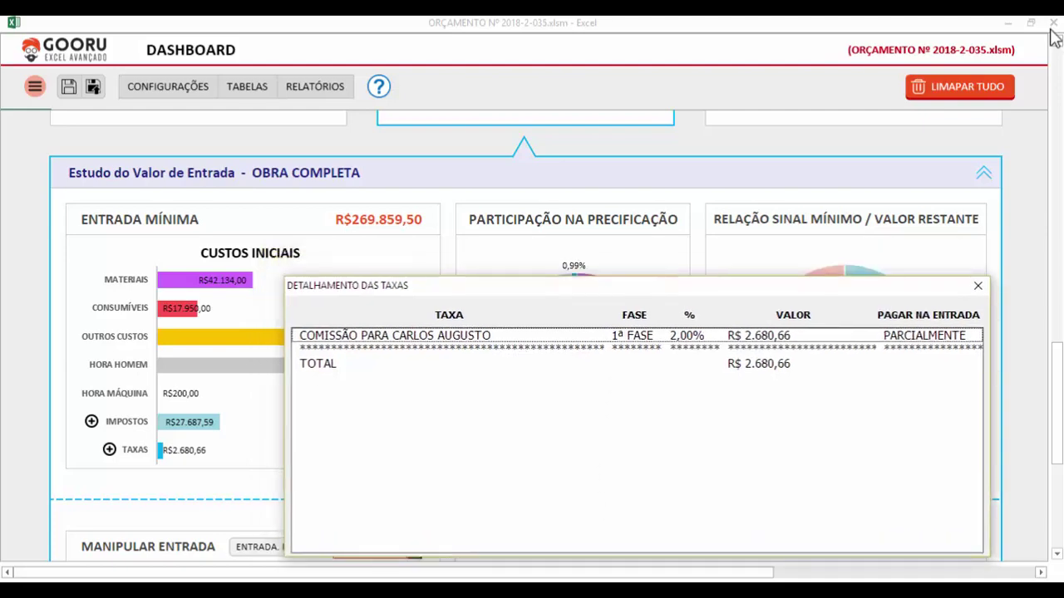
left_click_drag(554, 287, 595, 287)
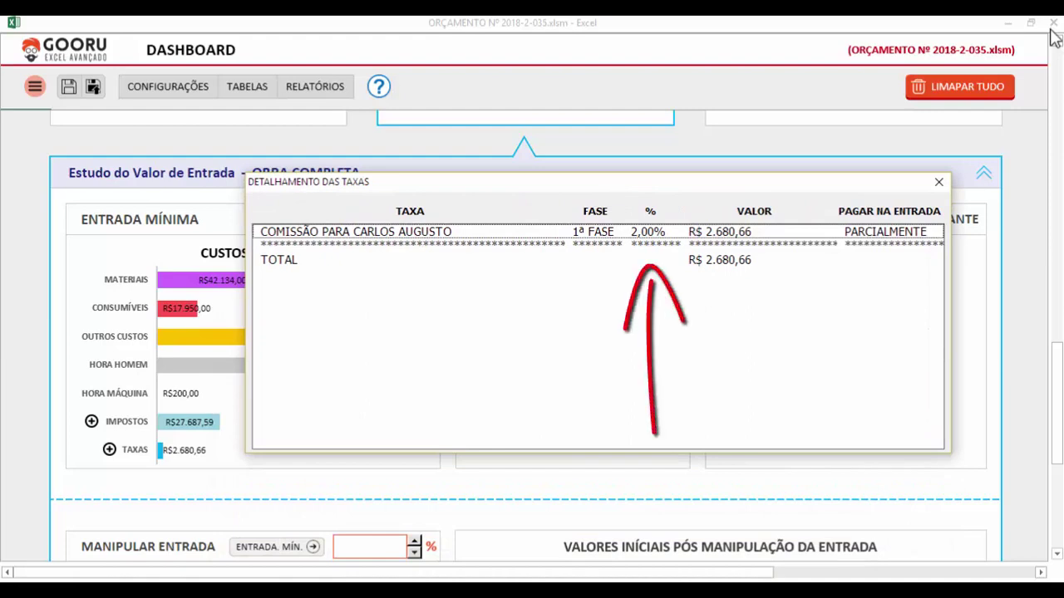
- Compare the commission's percentage with the TAXAS share in the PARTICIPAÇÃO NA PRECIFICAÇÃO chart, and close the fee breakdown
left_click_drag(627, 191, 640, 315)
left_click_drag(620, 460, 617, 510)
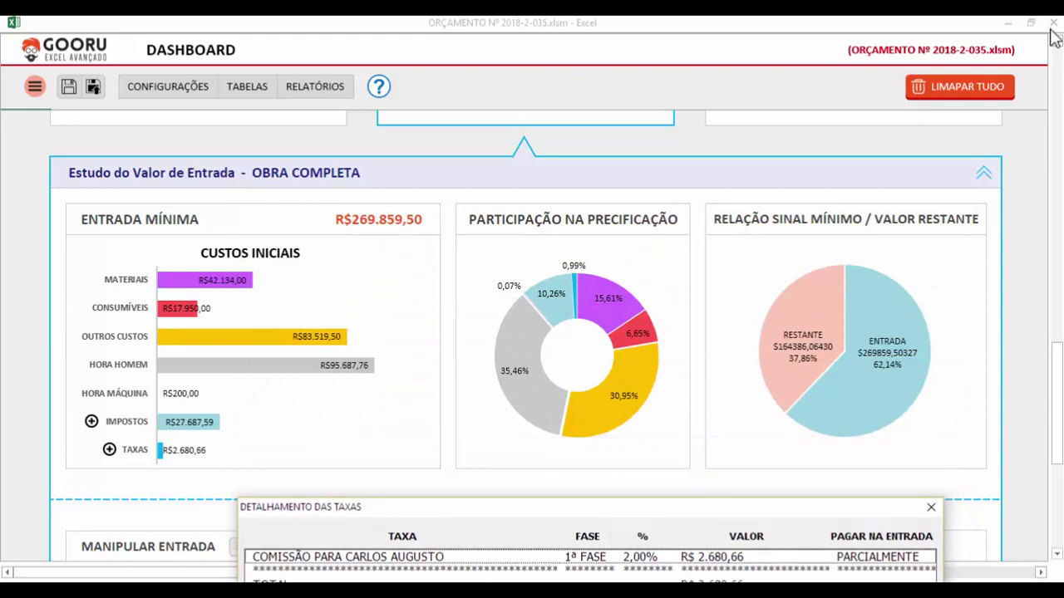
left_click_drag(642, 514, 634, 474)
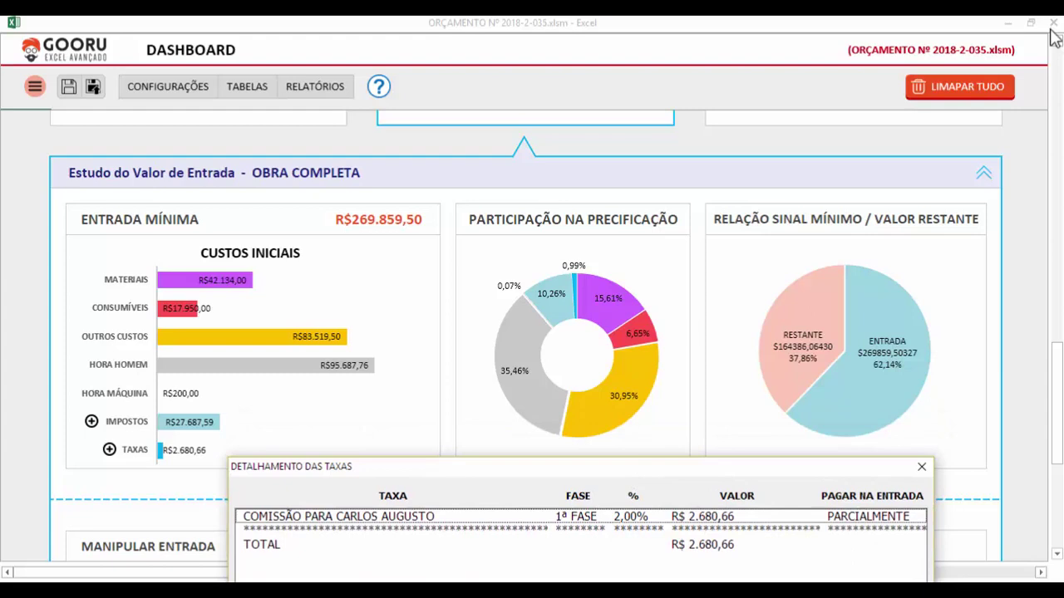
left_click_drag(664, 469, 652, 261)
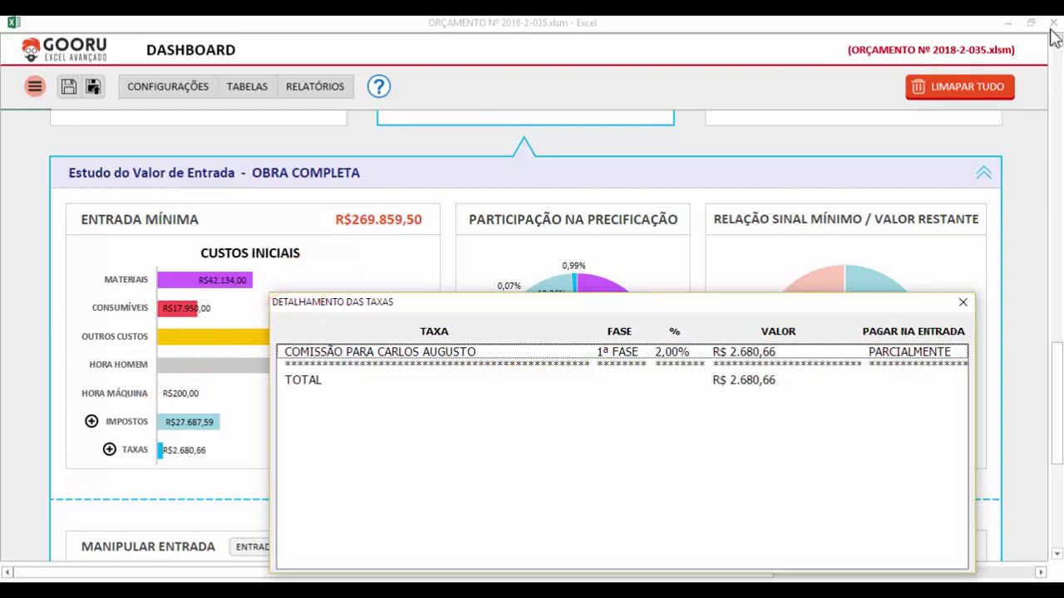
key("Escape")
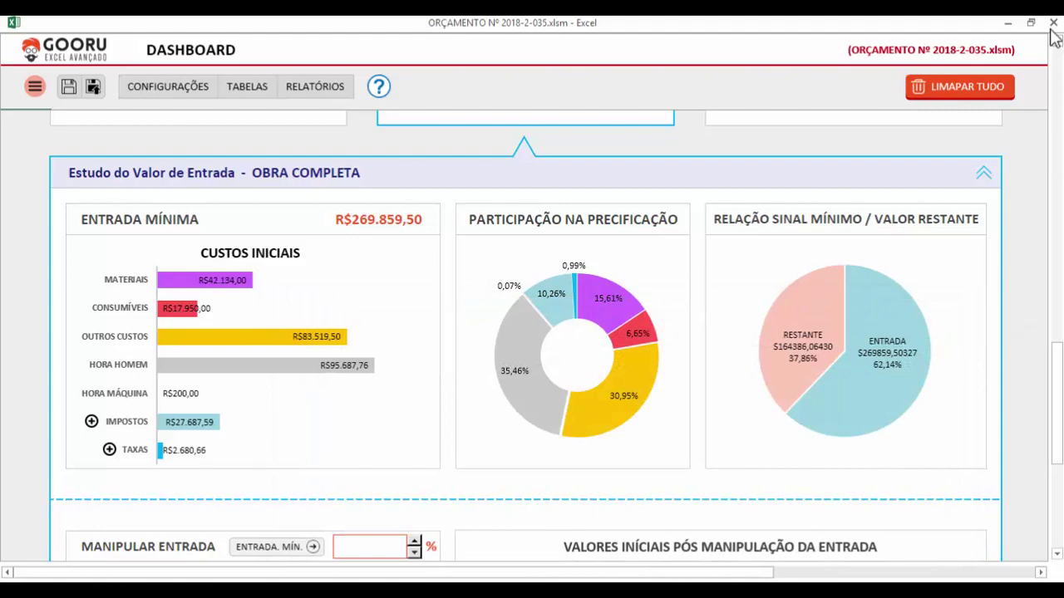
- Switch the dashboard from the whole project to the phase view of 1ª FASE - OBRA CIVIL
left_click_drag(1057, 374, 1057, 82)
left_click_drag(1053, 36, 1054, 36)
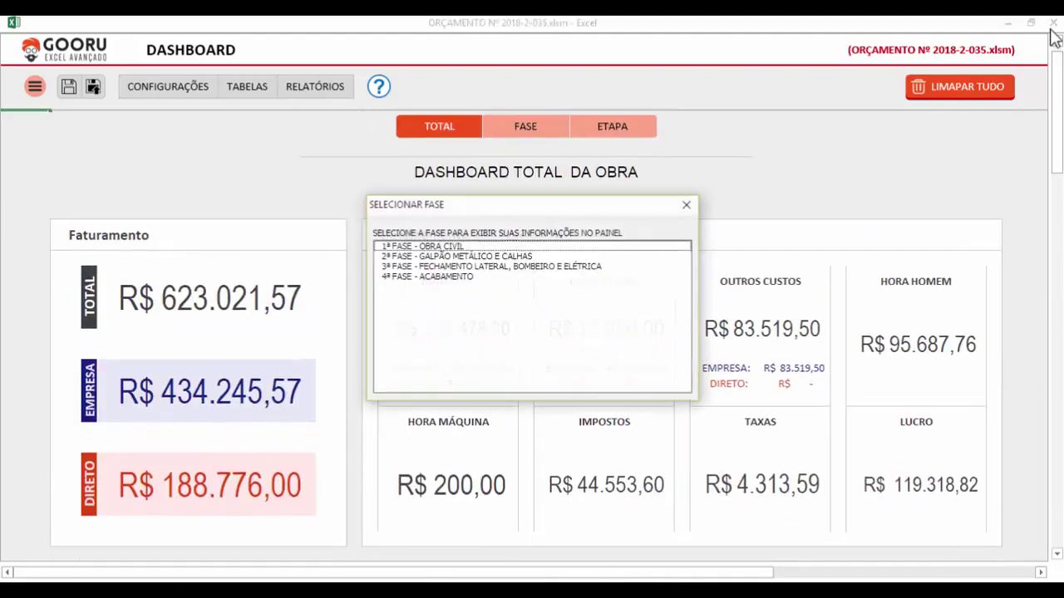
key("Down")
left_click(687, 205)
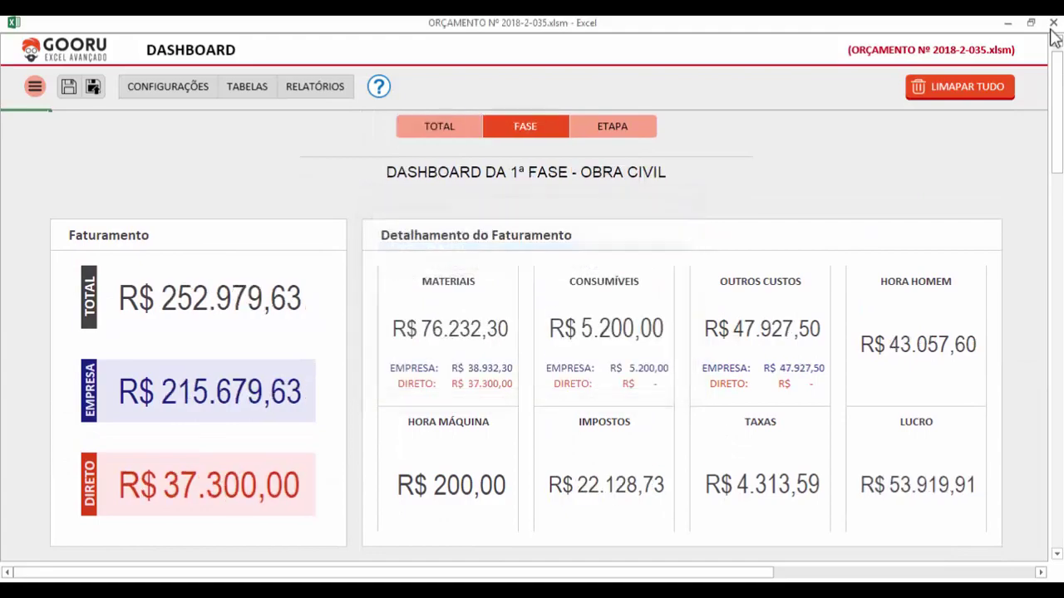
- Examine the TAXAS slice of the PARTICIPAÇÃO NA PRECIFICAÇÃO chart in the 1ª FASE down payment study
left_click_drag(1057, 112, 1057, 401)
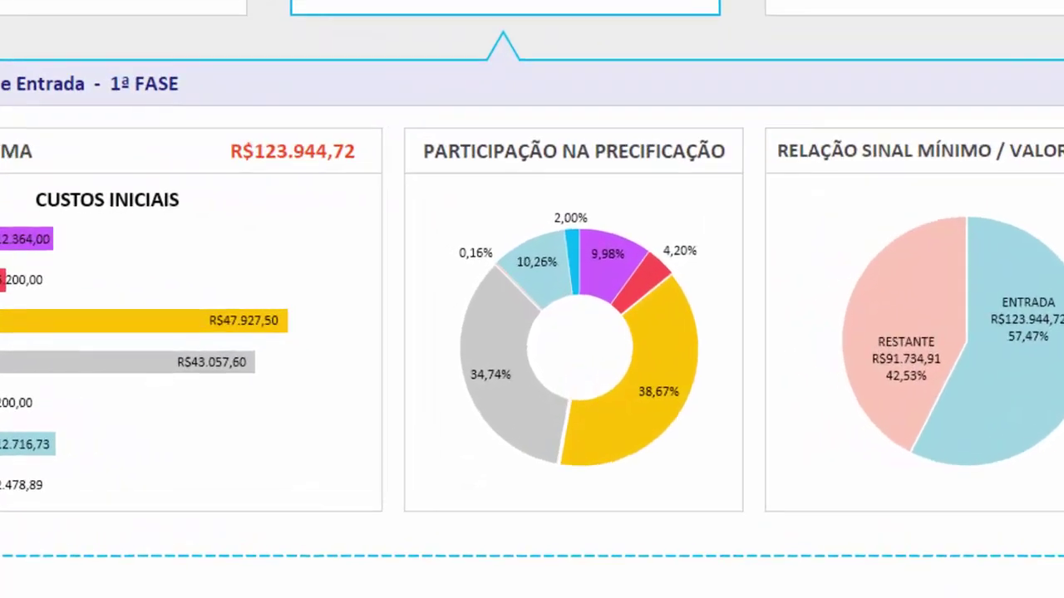
left_click_drag(426, 271, 541, 271)
left_click_drag(504, 257, 551, 272)
left_click_drag(531, 150, 442, 182)
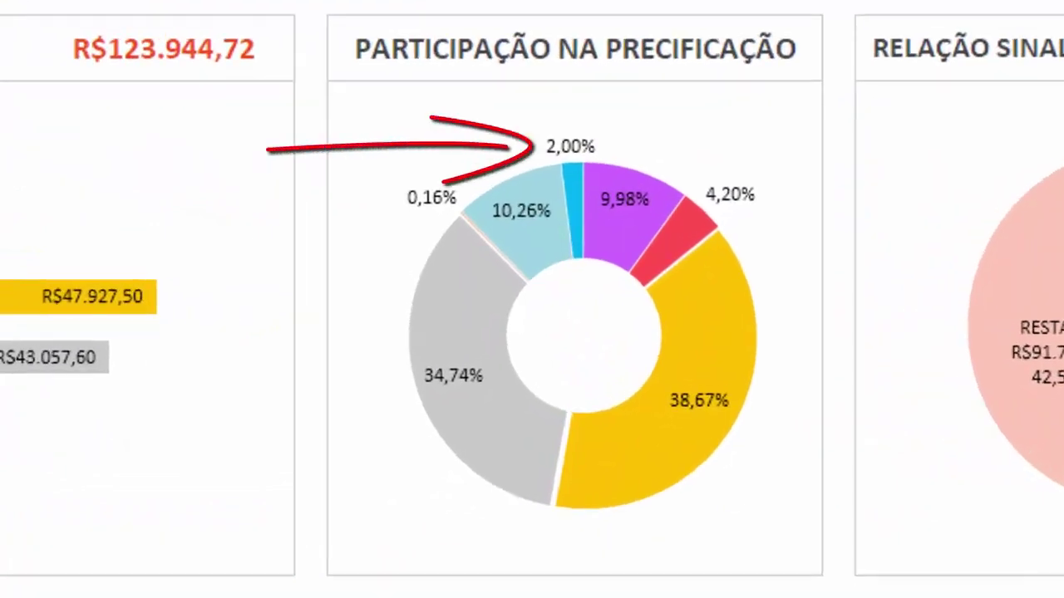
mouse_move(572, 218)
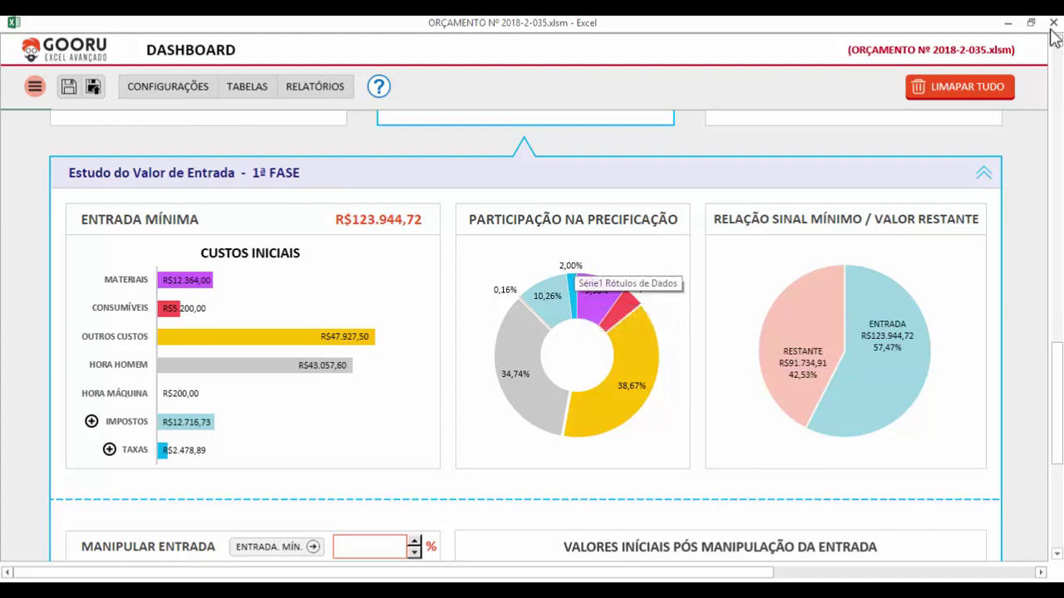
left_click(571, 295)
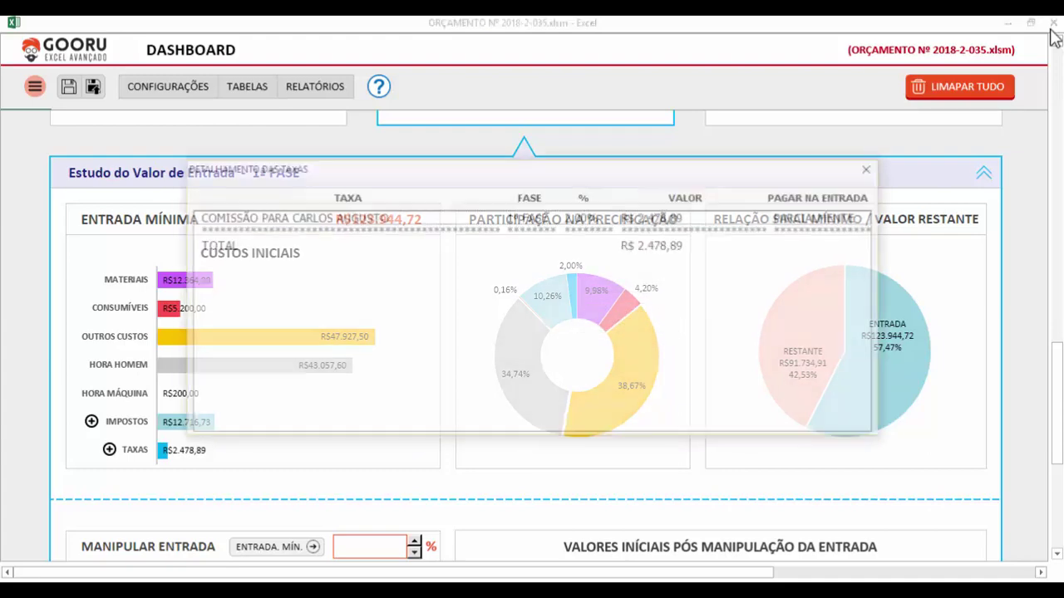
- Compare the 1ª FASE fee breakdown with the TAXAS share in the PARTICIPAÇÃO NA PRECIFICAÇÃO chart, and close the breakdown
left_click_drag(416, 179, 561, 296)
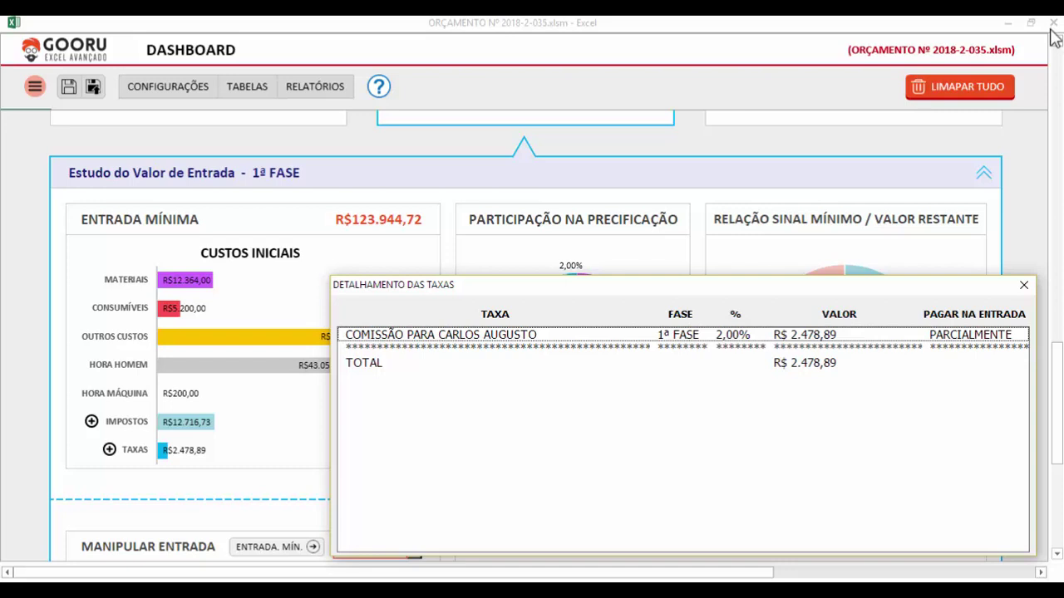
left_click_drag(499, 284, 466, 319)
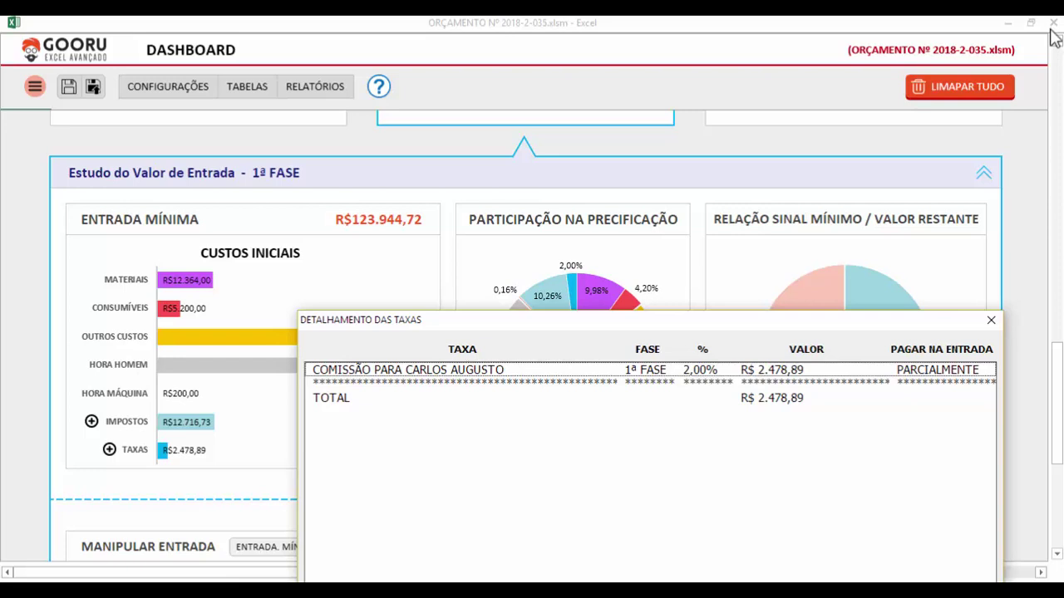
left_click(990, 320)
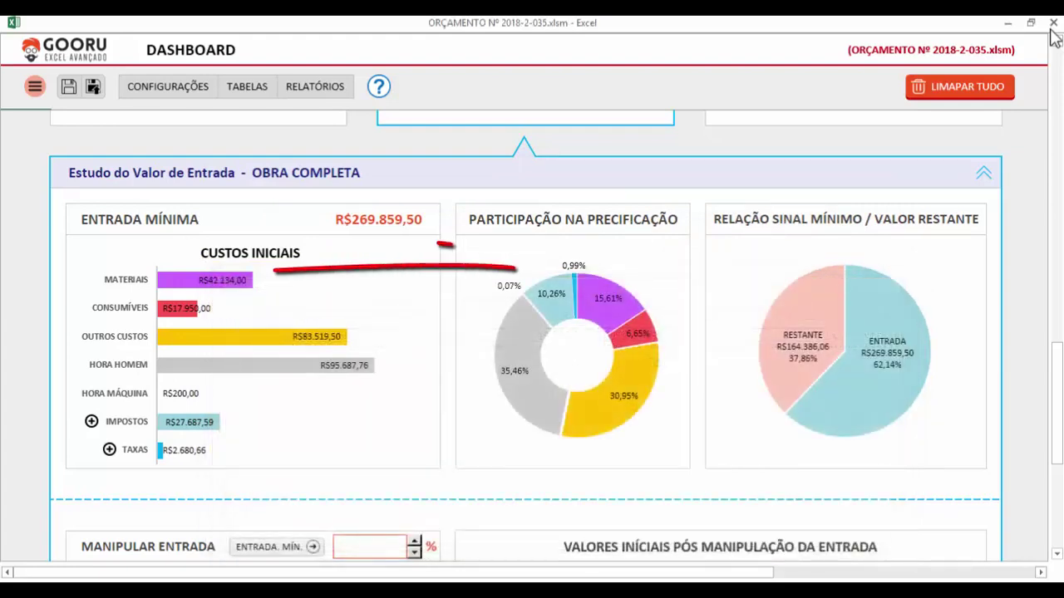
- Check the TAXAS slice for OBRA COMPLETA, and switch the dashboard to 2ª FASE - GALPÃO METÁLICO E CALHAS
mouse_move(574, 284)
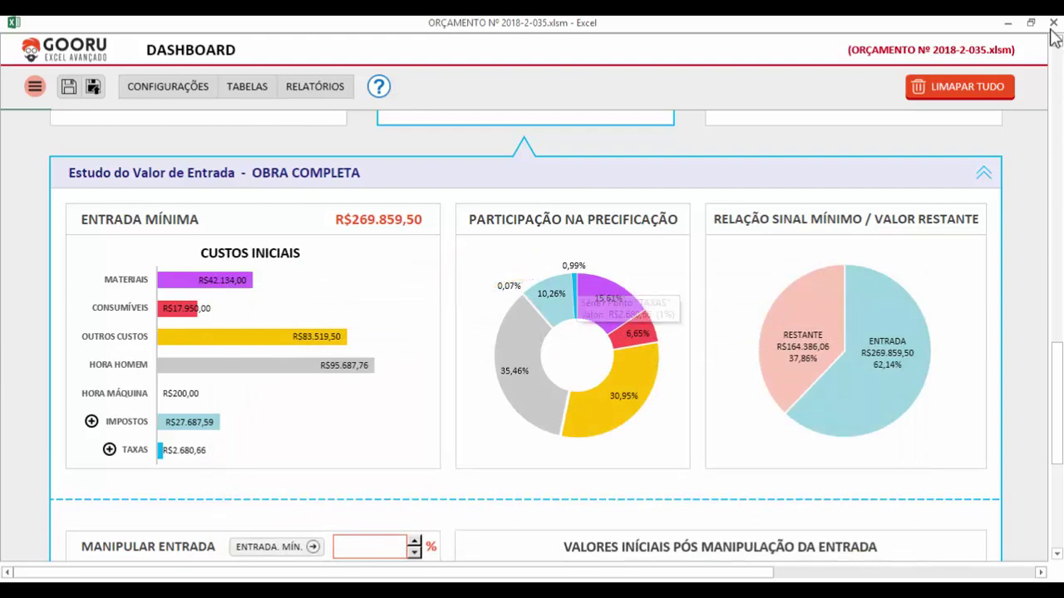
left_click_drag(1057, 367, 1056, 80)
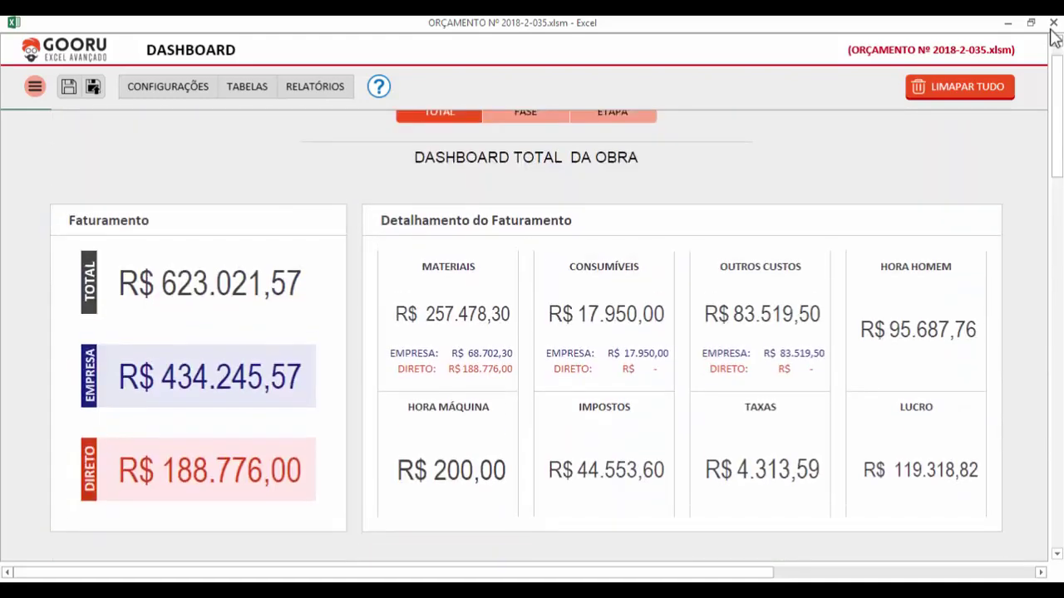
scroll(526, 332, "up", 1)
left_click(525, 142)
left_click(456, 255)
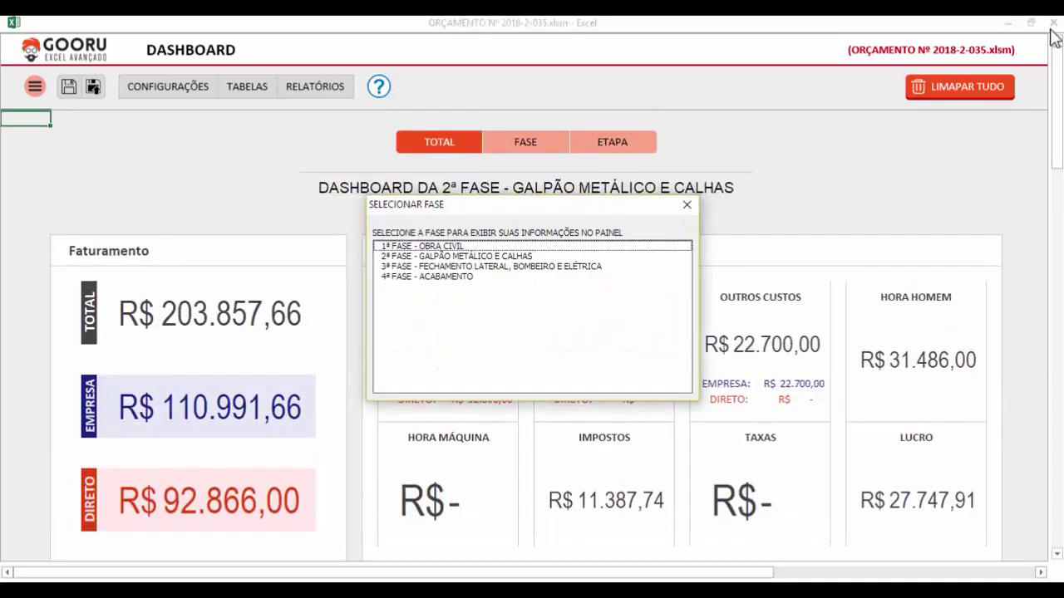
- Check the fee breakdown in the 2ª FASE down payment study and close it
left_click(688, 204)
left_click_drag(1056, 80, 1056, 357)
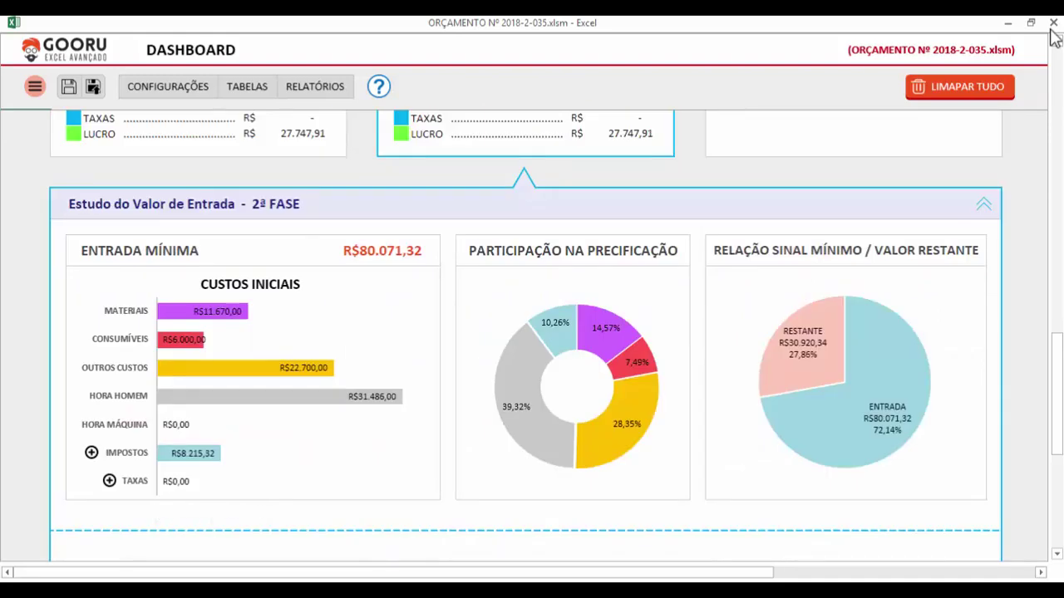
left_click(109, 480)
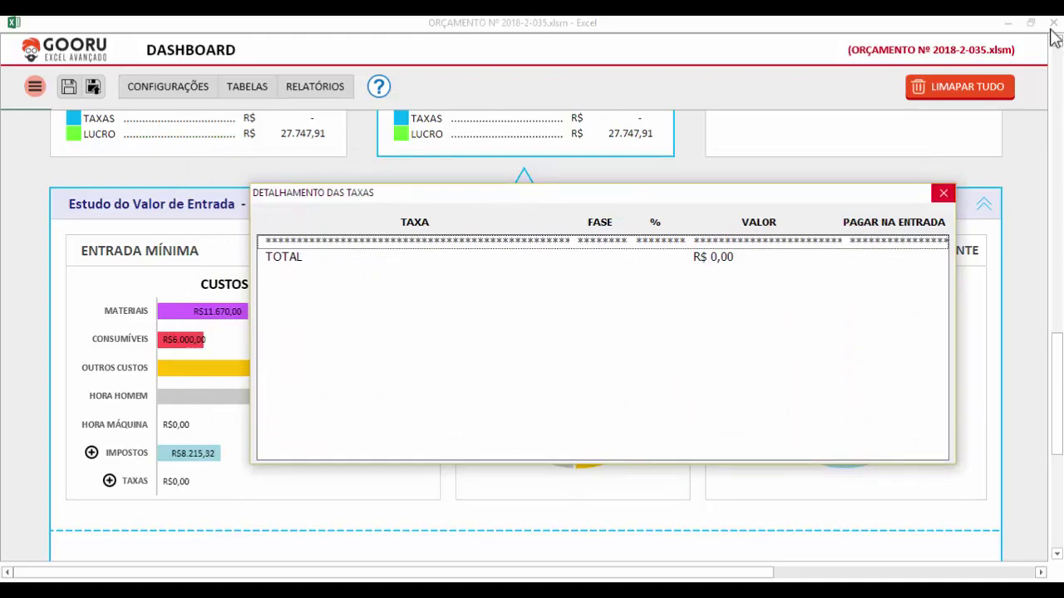
left_click(943, 192)
- Switch the dashboard to stage 1.1 - ELEVAÇÃO DO SOLO E MURO DE ARRIMO and review the 1ª FASE tax breakdown
left_click_drag(1056, 391, 1056, 141)
left_click(613, 141)
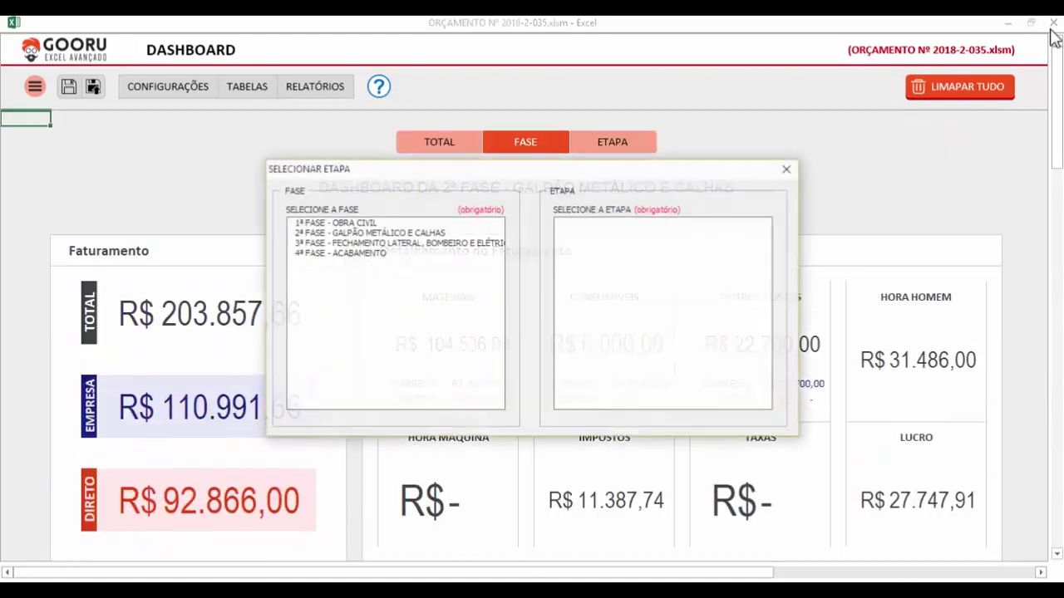
left_click(650, 223)
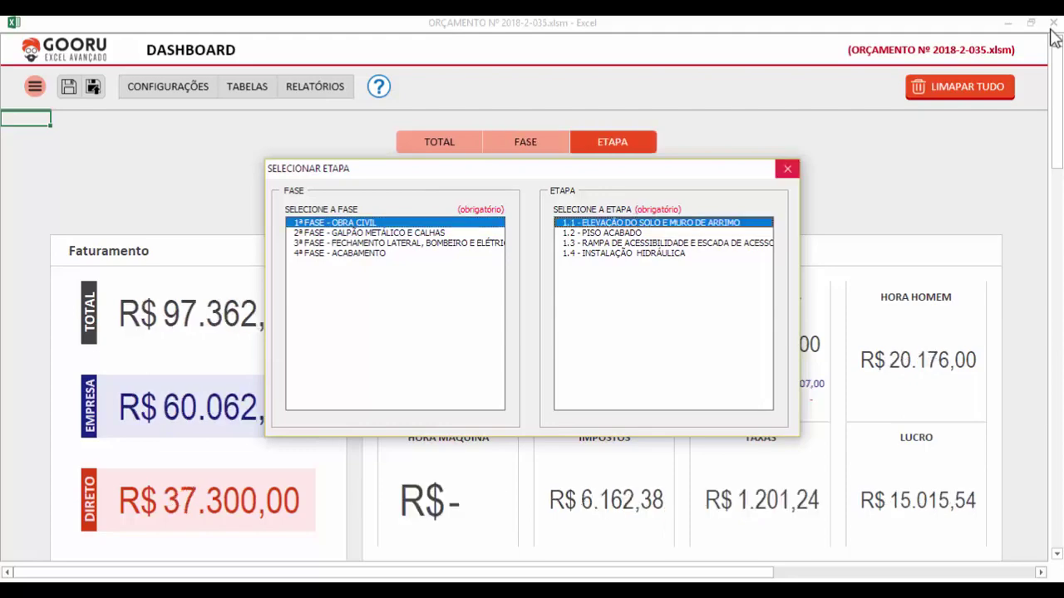
left_click(787, 168)
left_click_drag(1056, 108, 1057, 401)
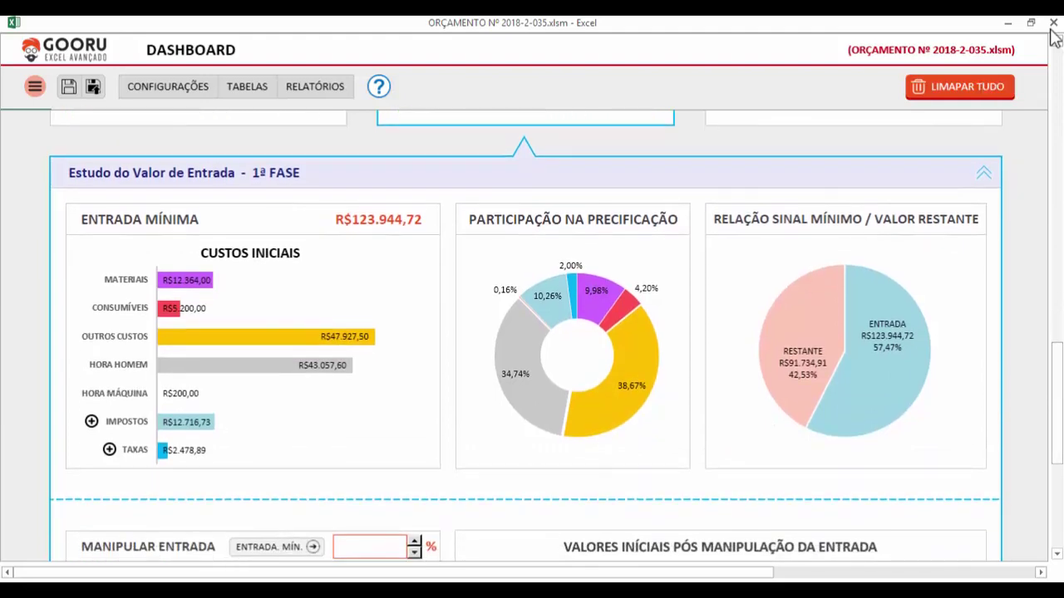
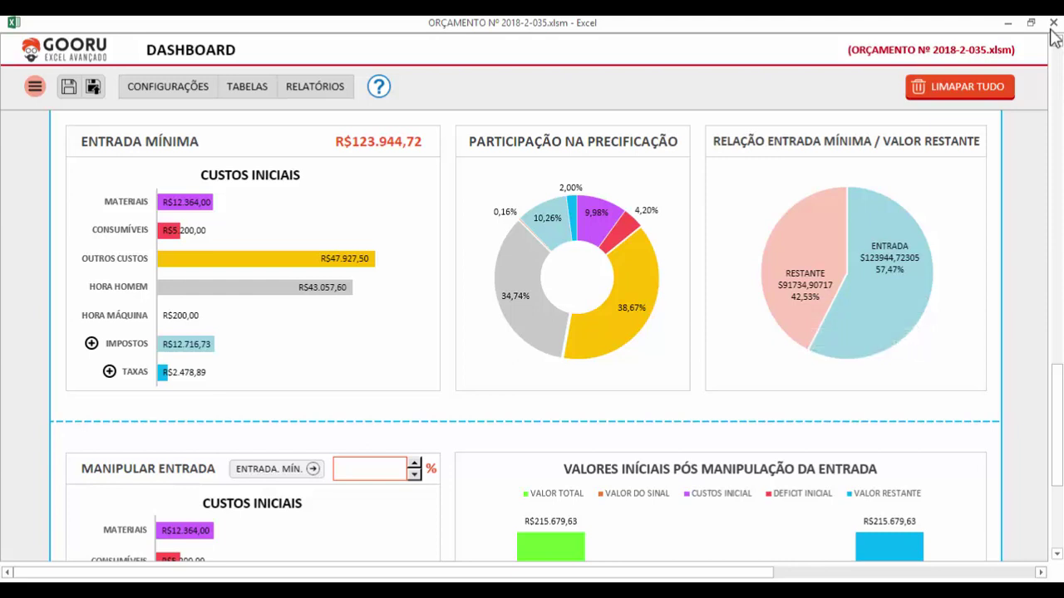
scroll(532, 332, "up", 1)
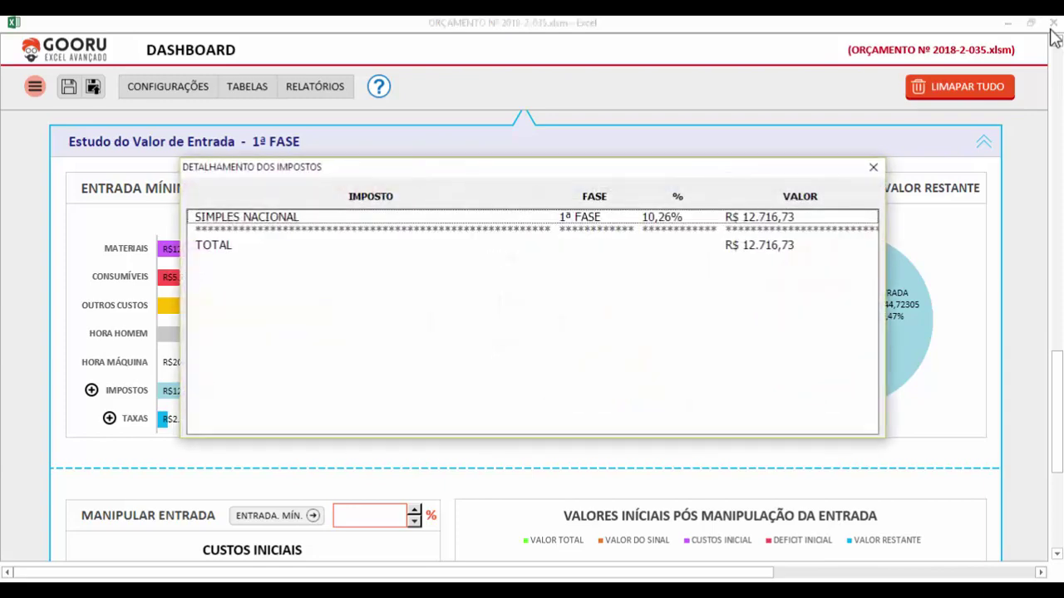
left_click(873, 168)
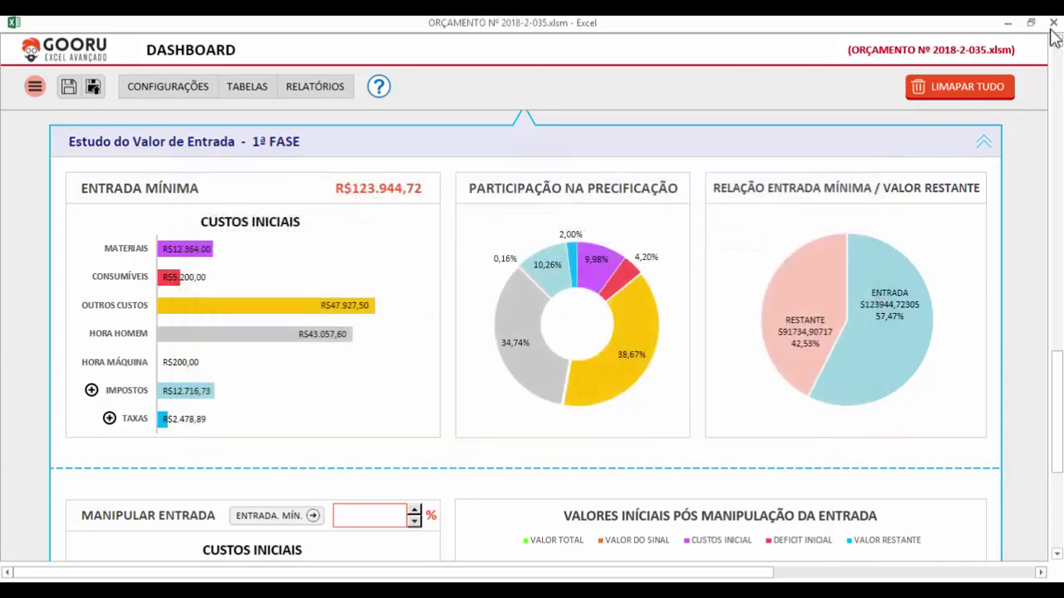
- Register an ISS tax of 3% for 1ª FASE - OBRA CIVIL in the IMPOSTOS table and close the form
left_click(247, 86)
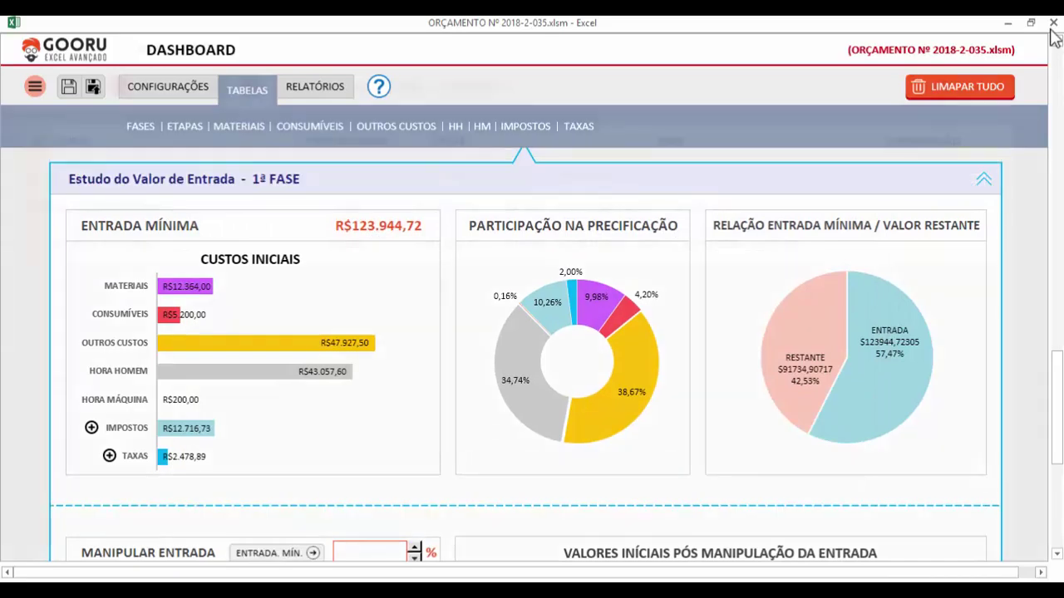
left_click(525, 126)
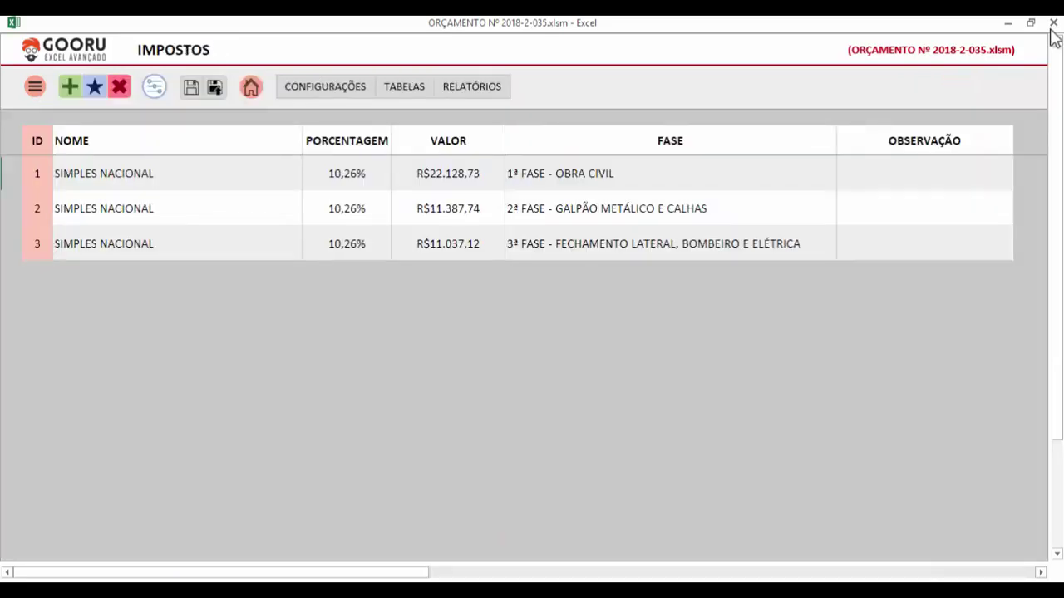
left_click(70, 86)
left_click(469, 155)
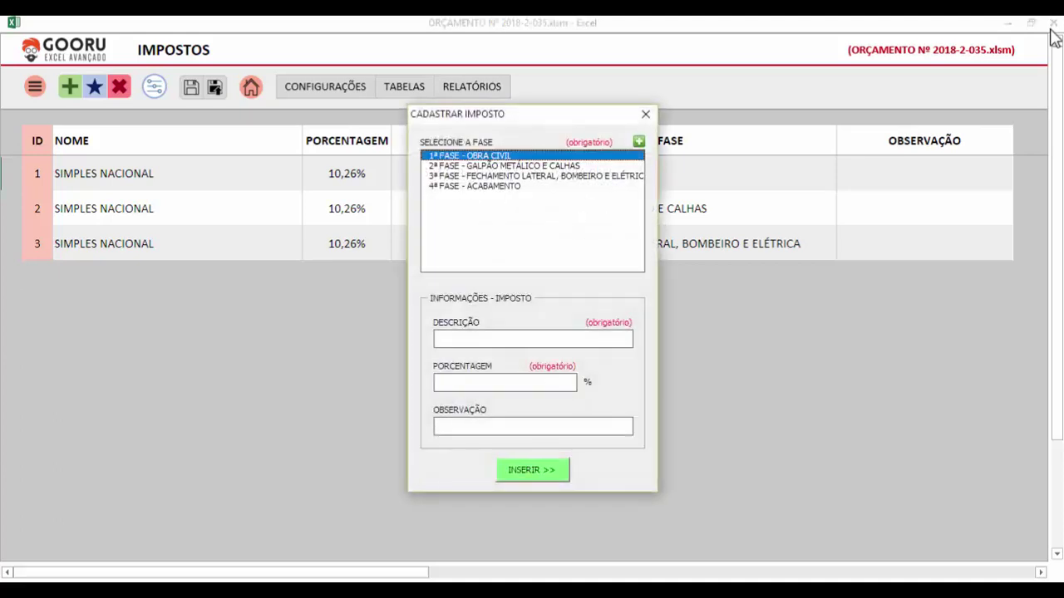
type("ISS")
type("3")
left_click_drag(505, 115, 632, 112)
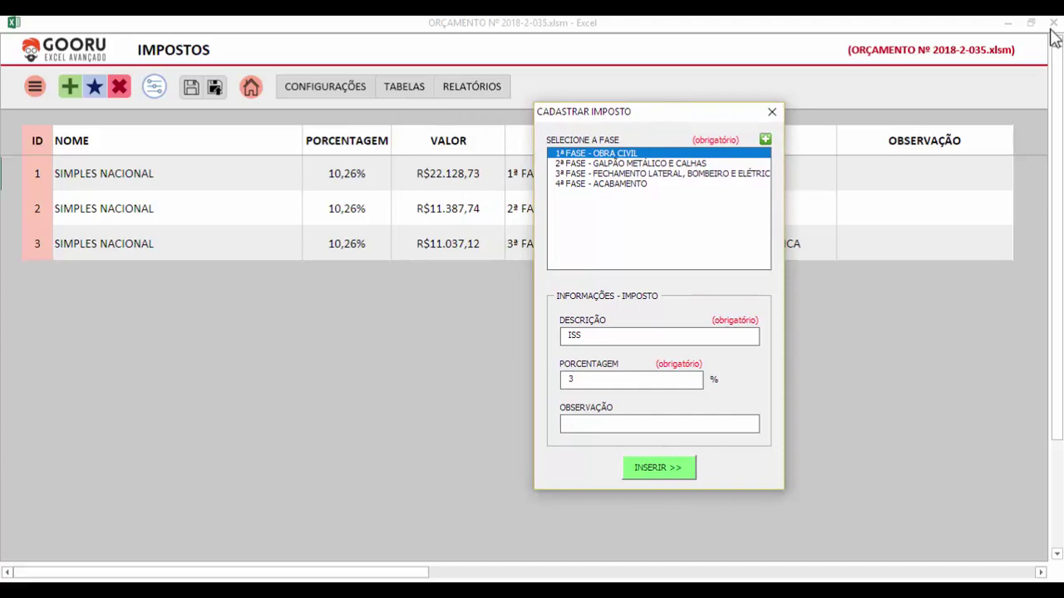
left_click(658, 467)
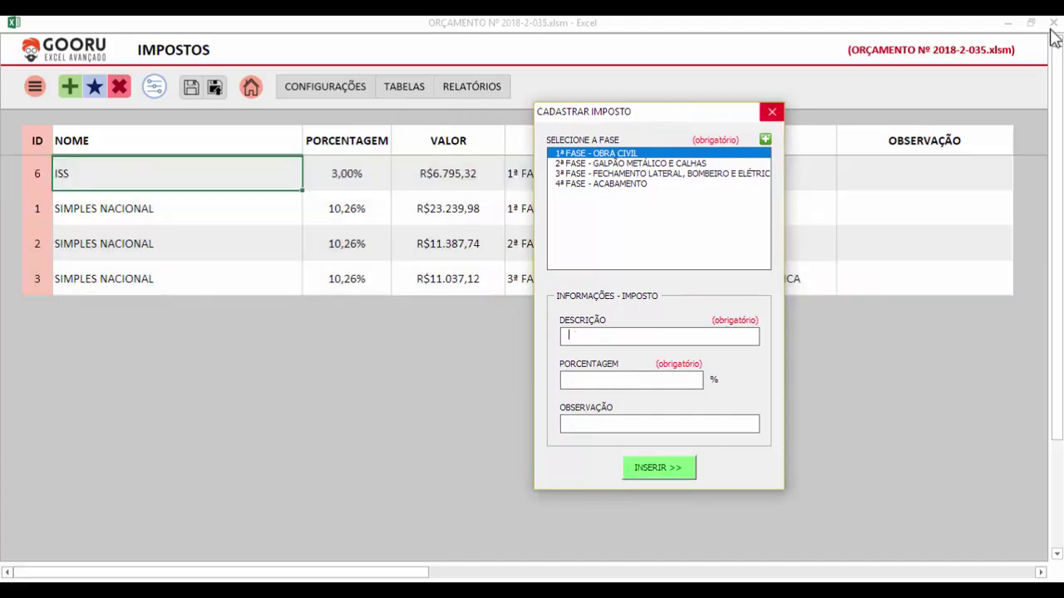
key("Escape")
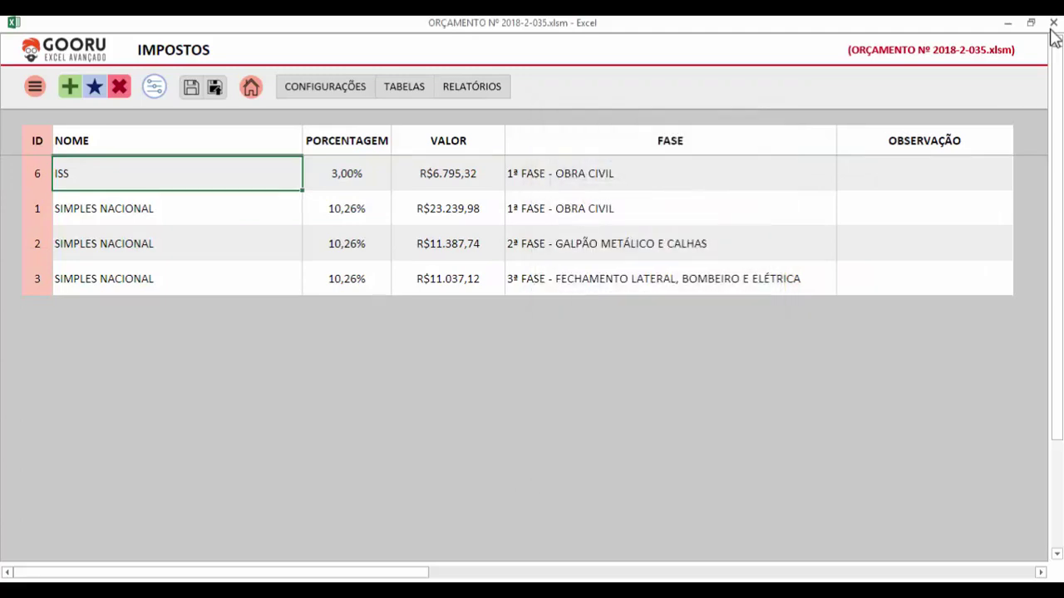
- Return to the dashboard and compare the stage 1.1 cost figures with the 1ª FASE down payment study
left_click(251, 86)
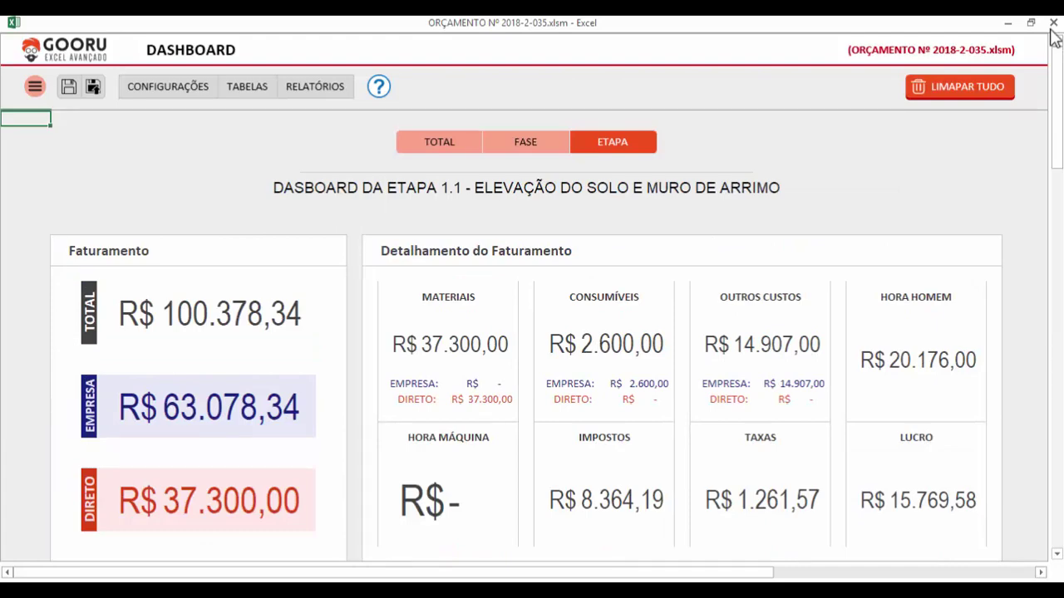
scroll(1054, 37, "down", 15)
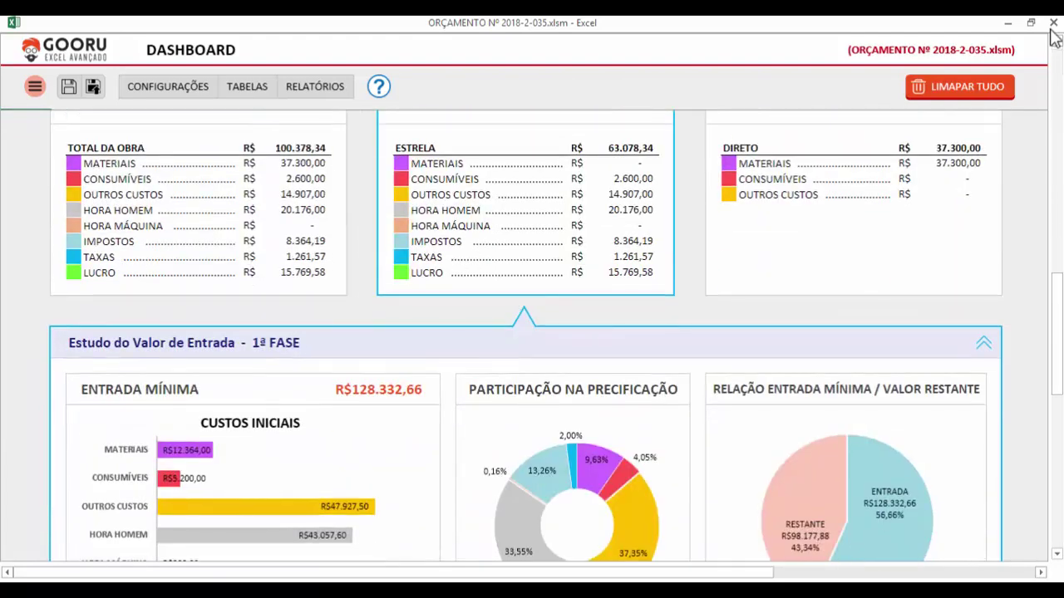
scroll(1054, 37, "down", 3)
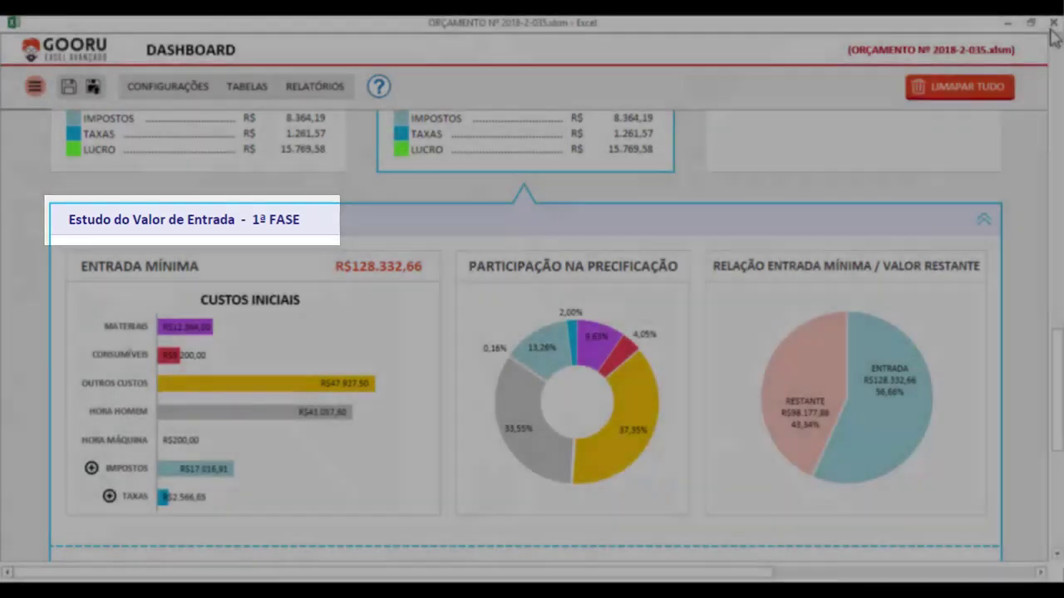
scroll(1053, 38, "up", 15)
scroll(1054, 37, "up", 2)
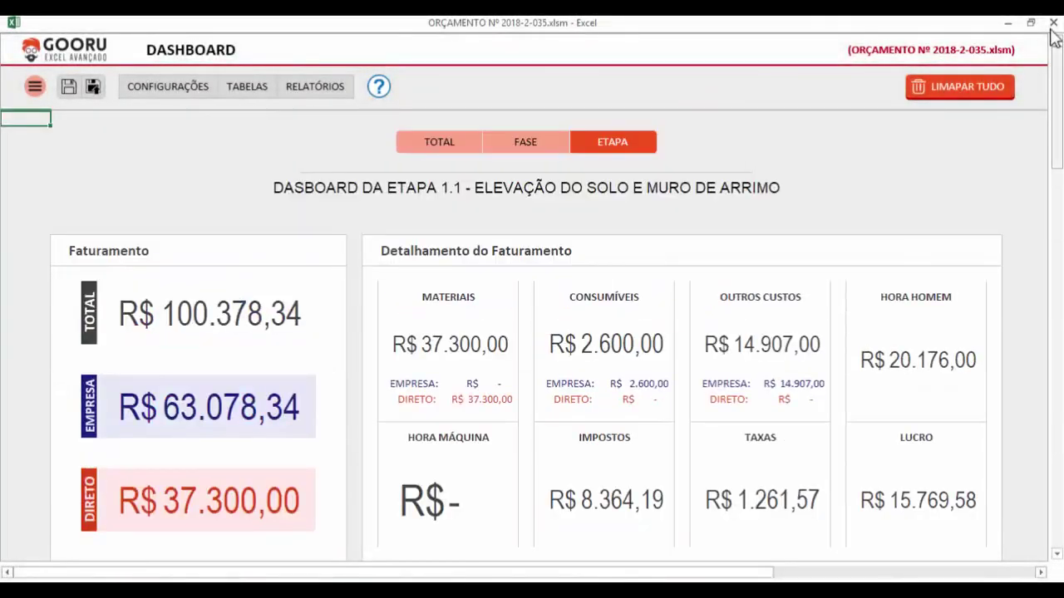
- Examine the IMPOSTOS bar in the 1ª FASE CUSTOS INICIAIS chart and its effect on the ENTRADA MÍNIMA value
scroll(1054, 37, "down", 15)
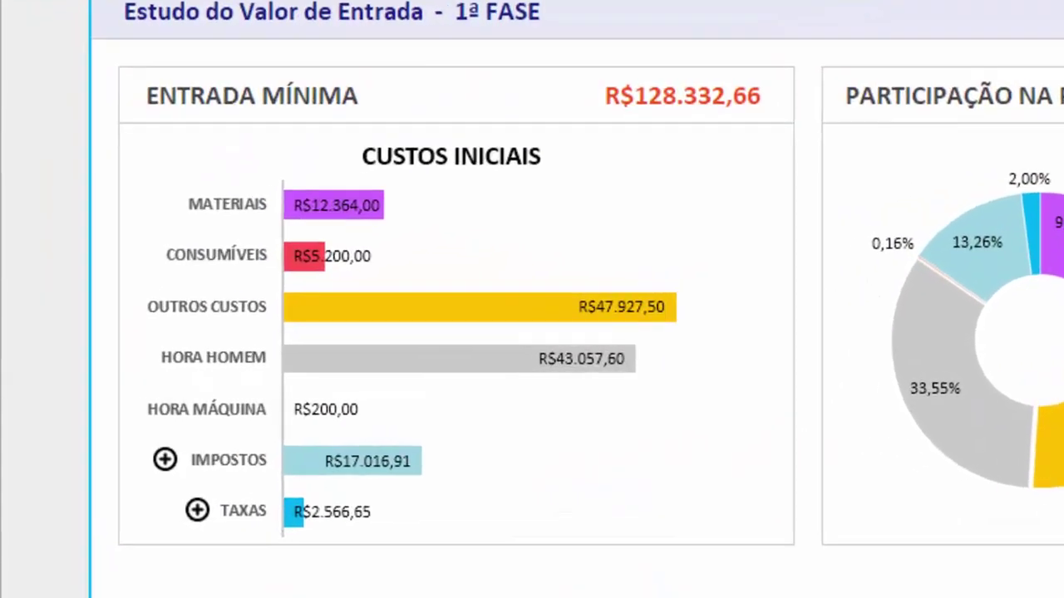
left_click_drag(648, 423, 462, 455)
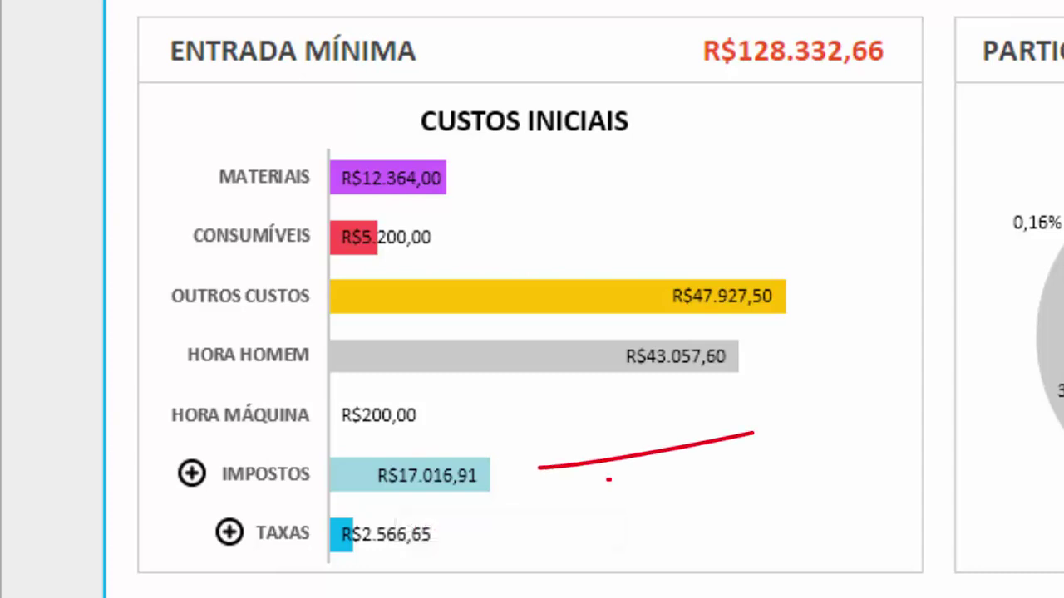
left_click_drag(609, 480, 593, 433)
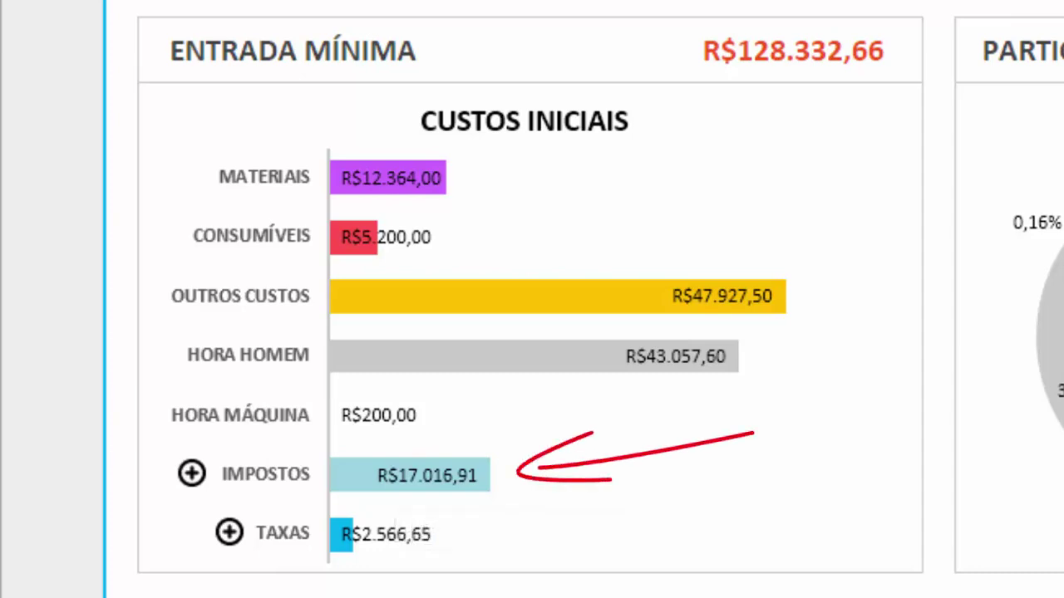
left_click_drag(389, 337, 304, 428)
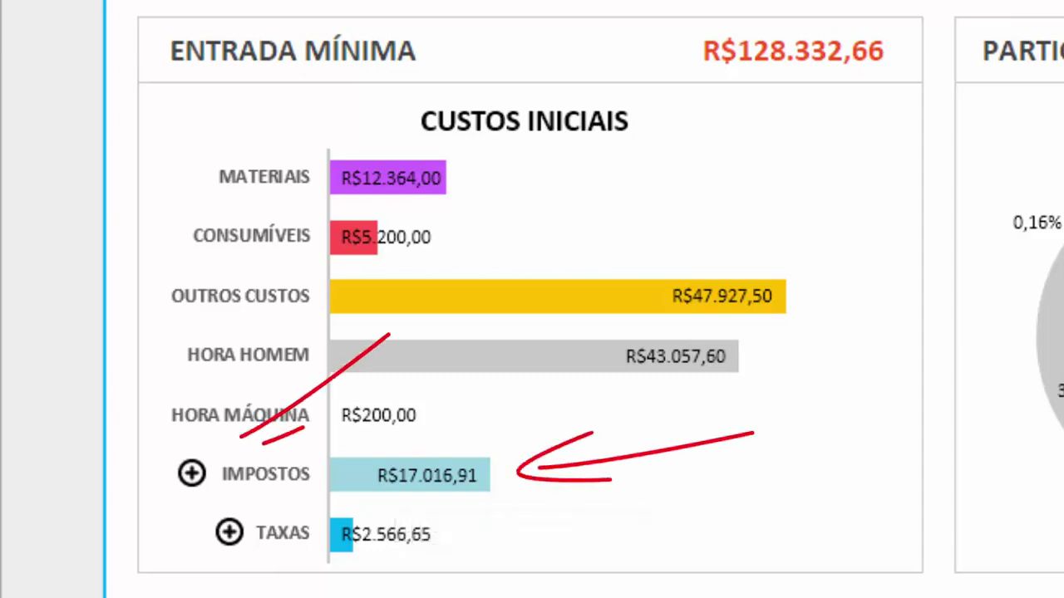
left_click_drag(226, 449, 262, 384)
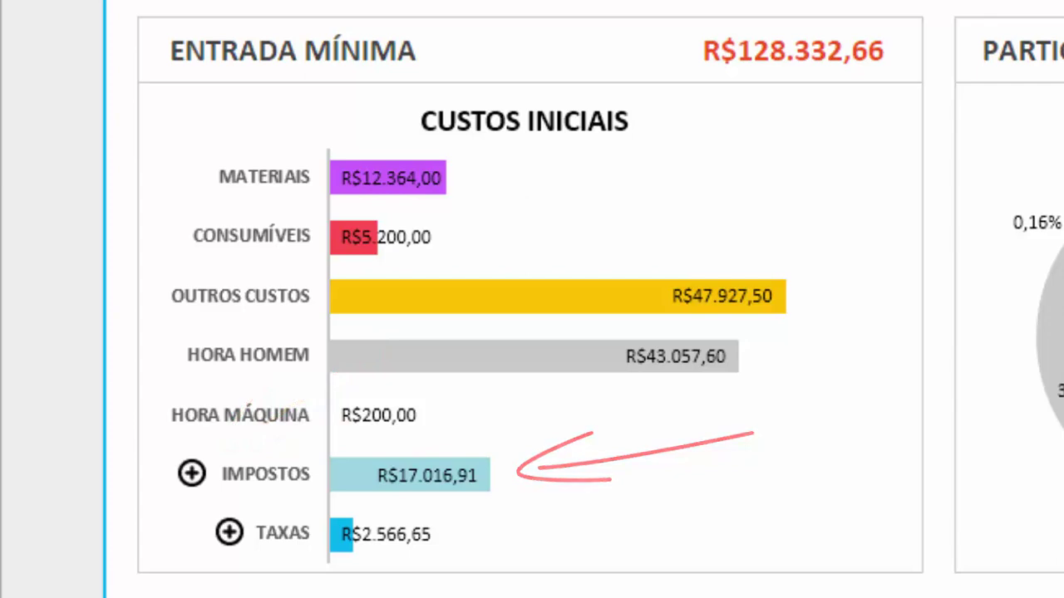
left_click_drag(644, 228, 763, 114)
mouse_move(700, 123)
left_mouse_down()
mouse_move(708, 120)
mouse_move(760, 175)
left_mouse_up()
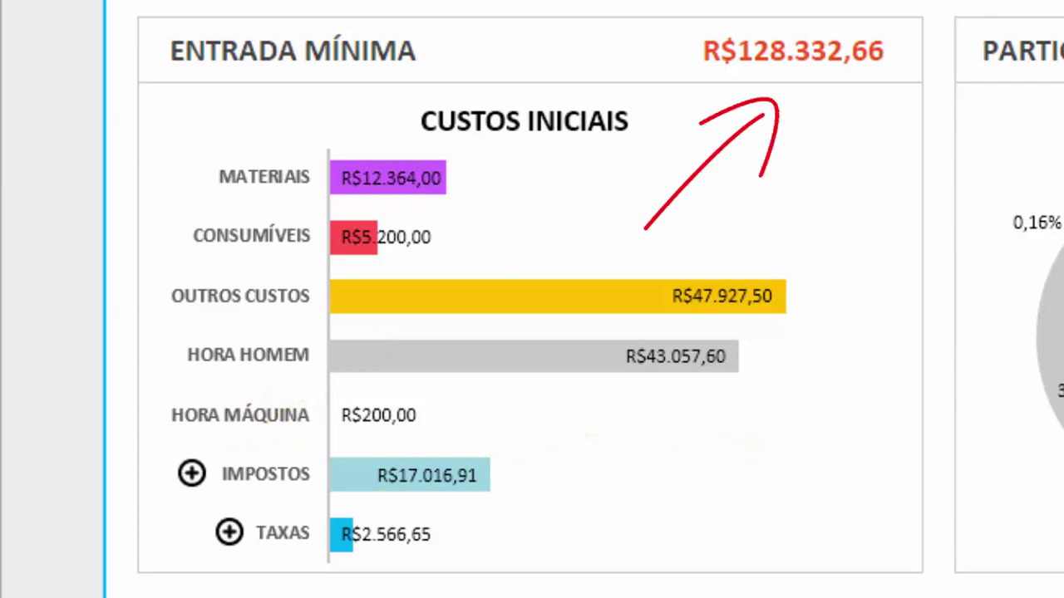
- Inspect the SIMPLES NACIONAL entry in the 1ª FASE tax breakdown and close the breakdown
left_click(192, 474)
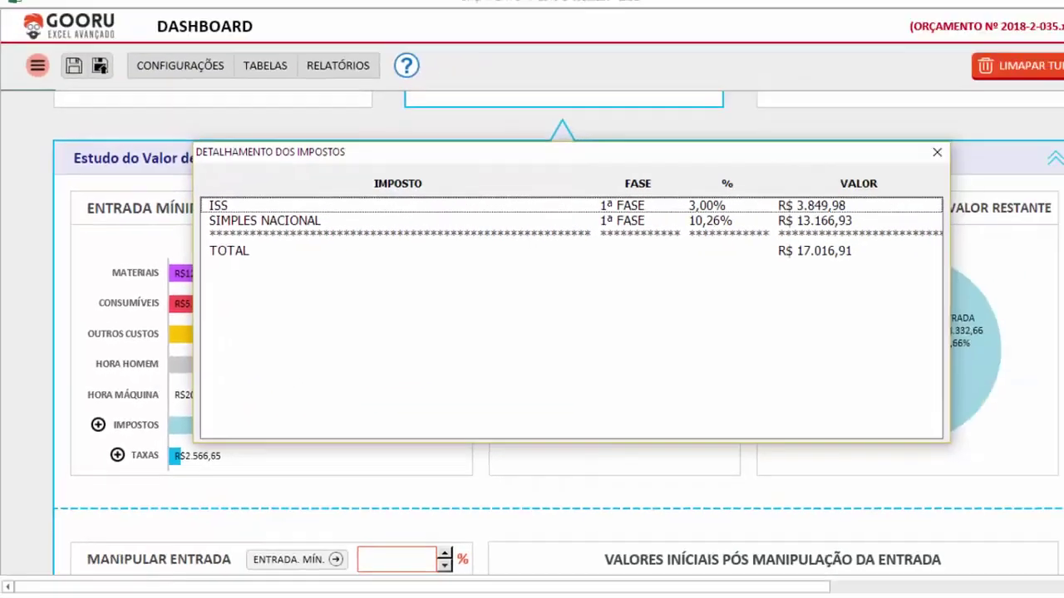
key("Down")
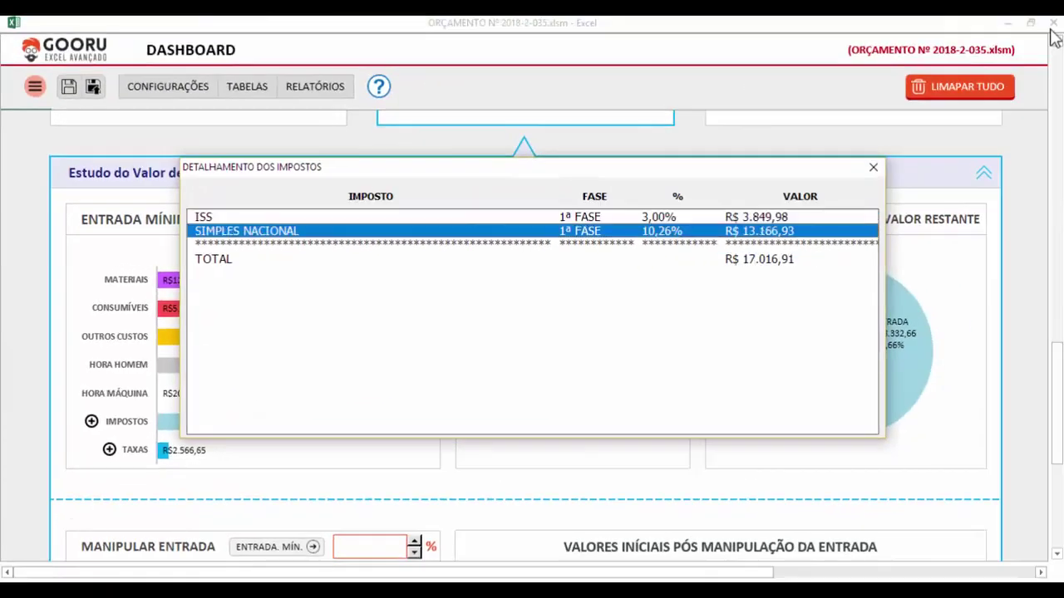
left_click_drag(351, 167, 437, 105)
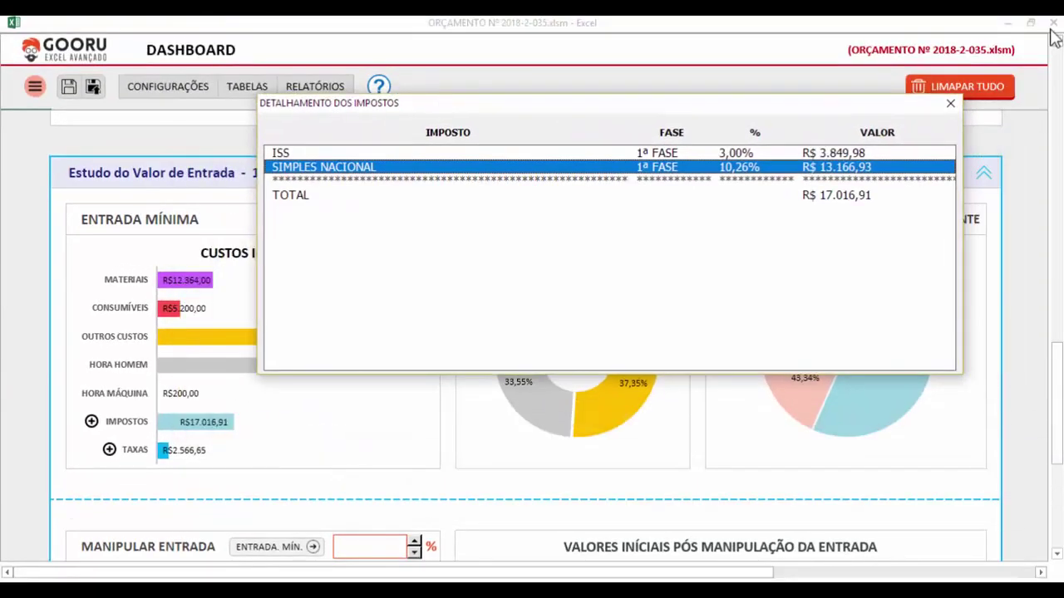
left_click(951, 104)
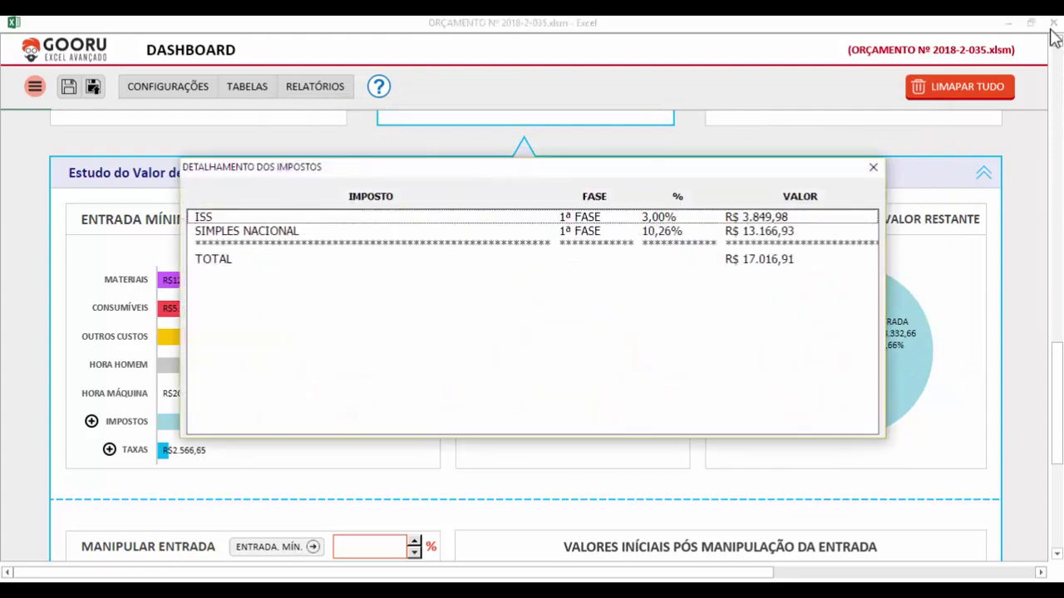
- Reopen the 1ª FASE tax breakdown, compare the ISS and SIMPLES NACIONAL entries with the TOTAL row, and close it
left_click_drag(531, 167, 563, 115)
key("Down")
key("Down")
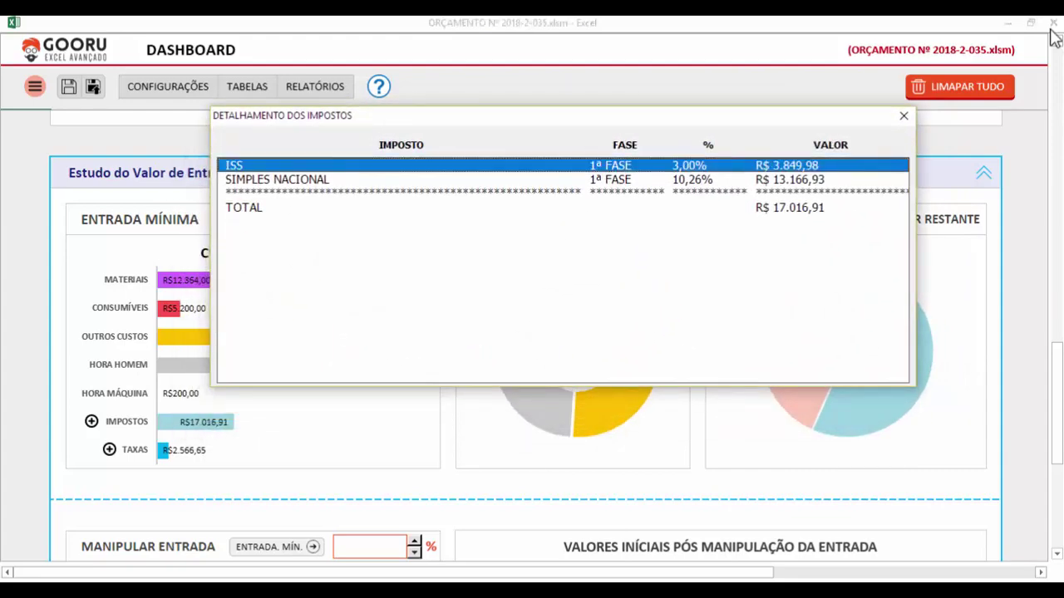
key("Up")
key("Down")
key("Up")
key("Down")
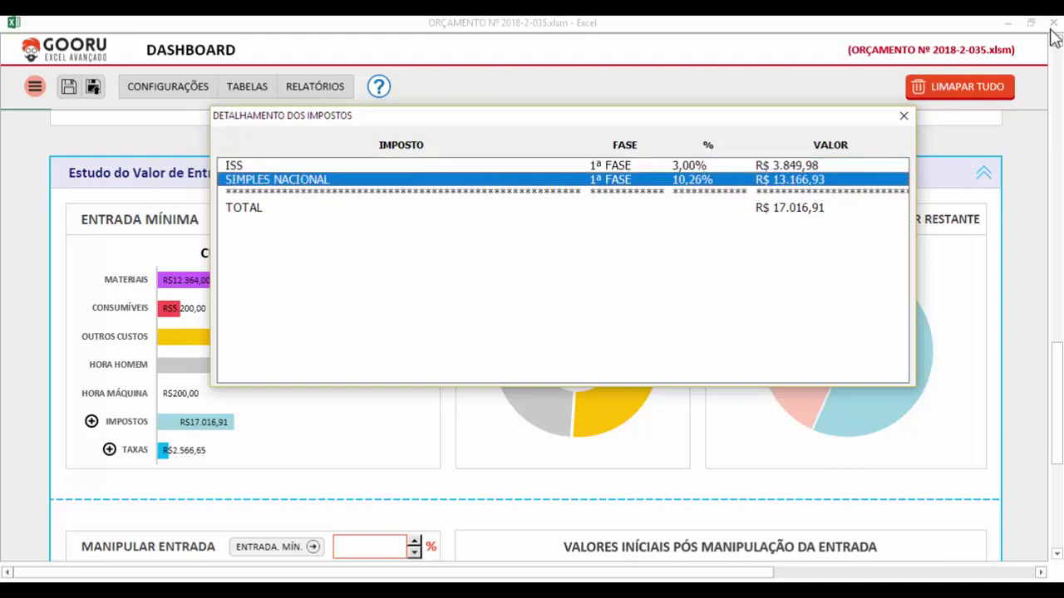
key("Up")
key("Down")
key("Up")
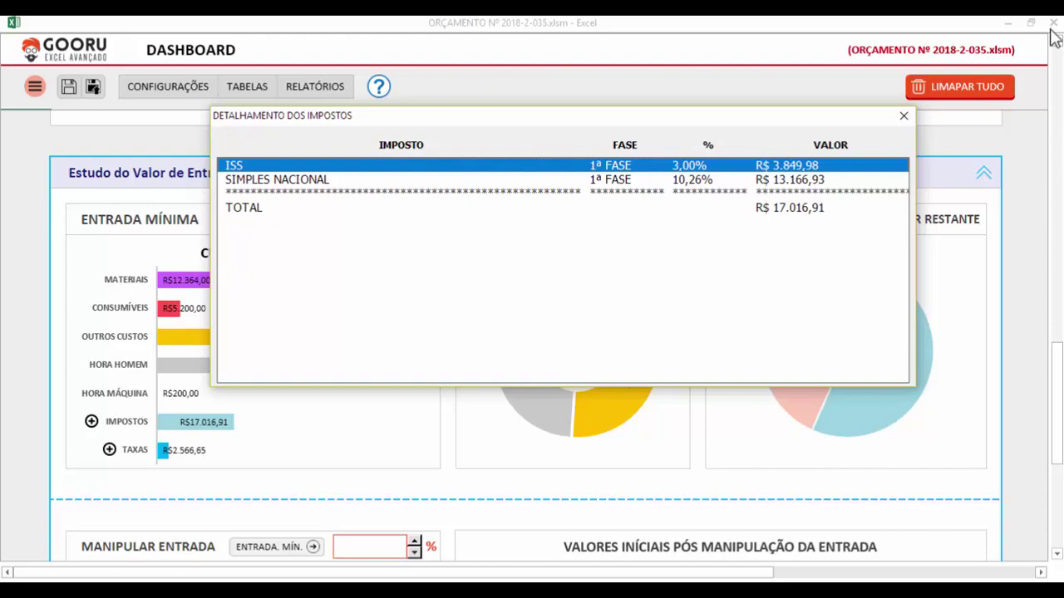
left_click_drag(720, 115, 736, 71)
left_click(720, 164)
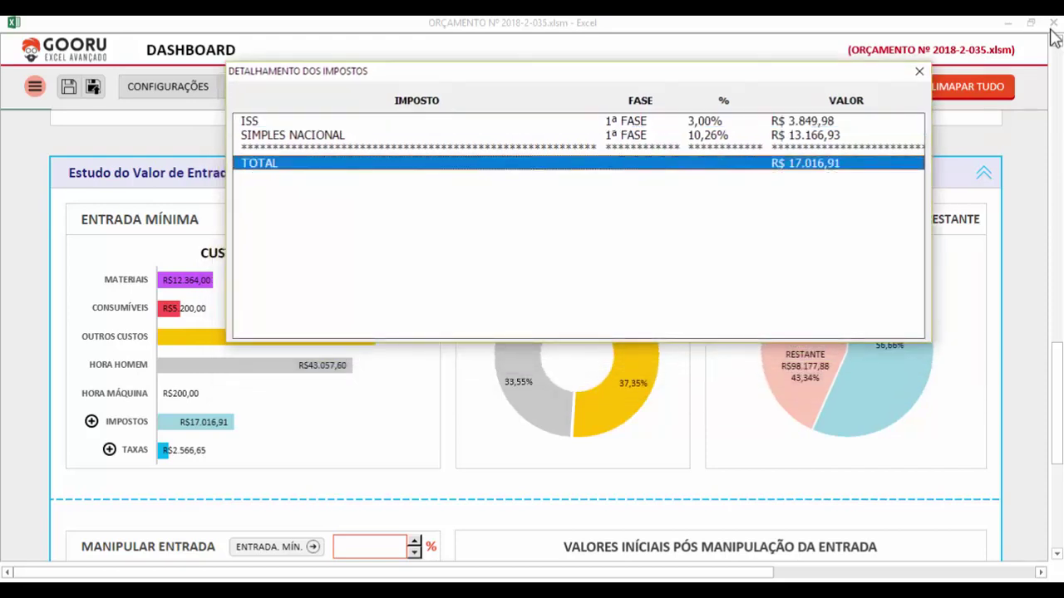
key("Escape")
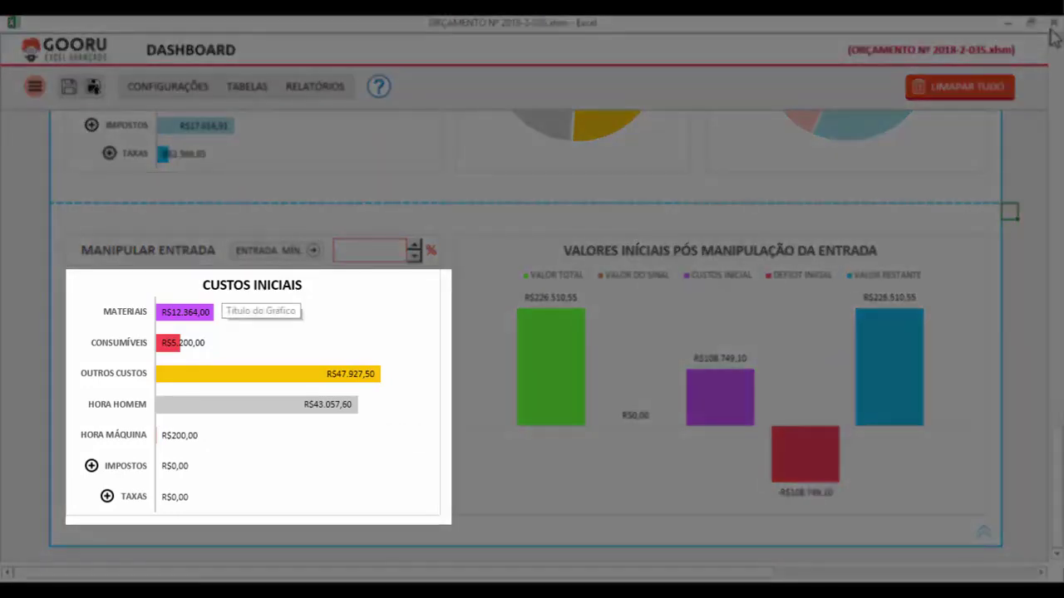
- Review the MANIPULAR ENTRADA cost chart and the VALORES INÍCIAIS PÓS MANIPULAÇÃO DA ENTRADA chart for 1ª FASE
scroll(1054, 38, "up", 3)
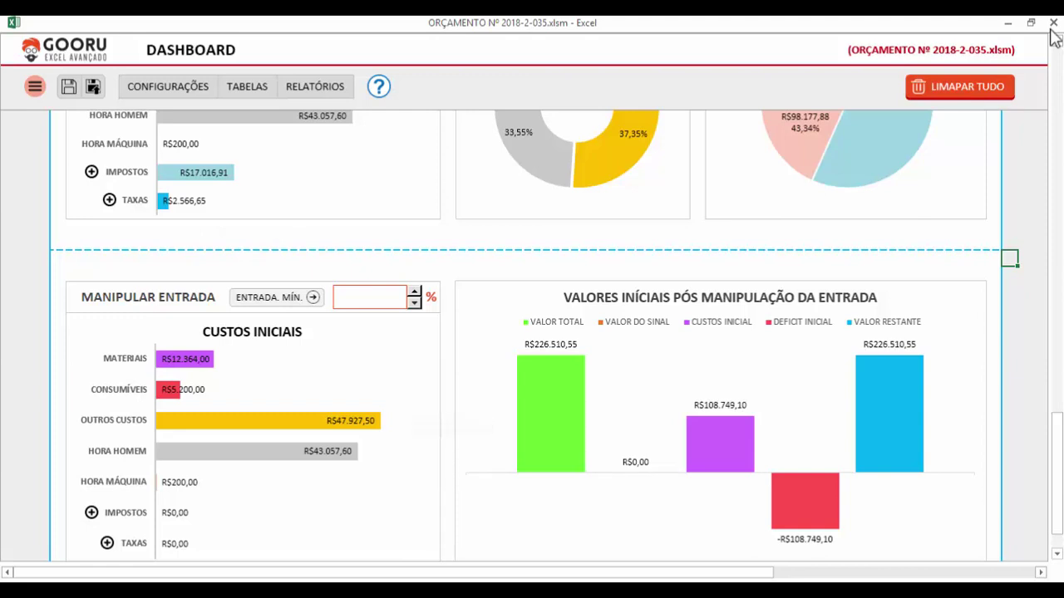
scroll(1051, 31, "down", 2)
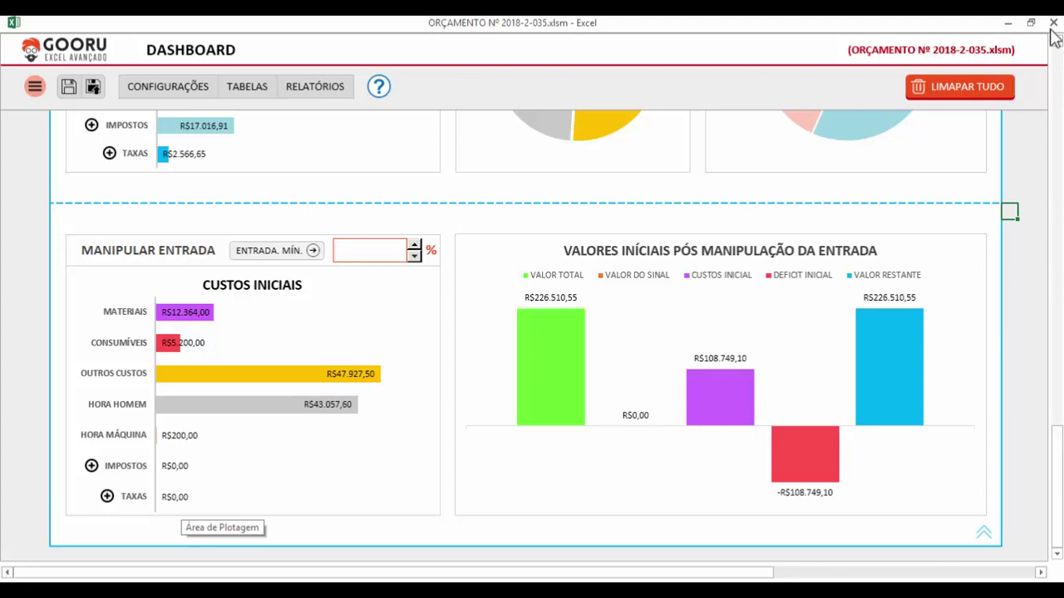
- Inspect the commission entry in the fee breakdown of the MANIPULAR ENTRADA section and close the breakdown
scroll(1053, 37, "up", 5)
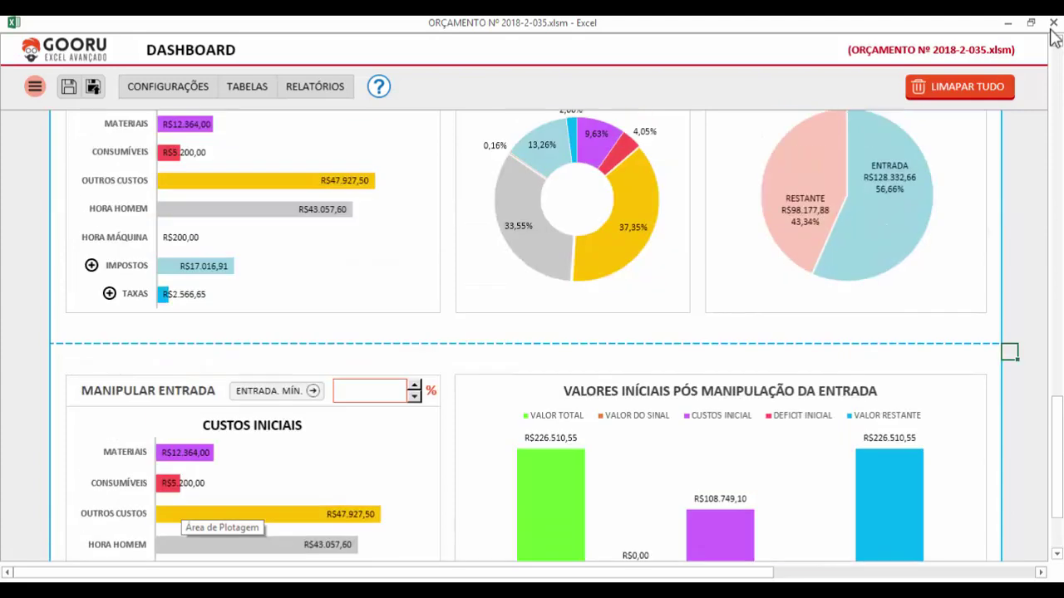
scroll(1053, 37, "down", 3)
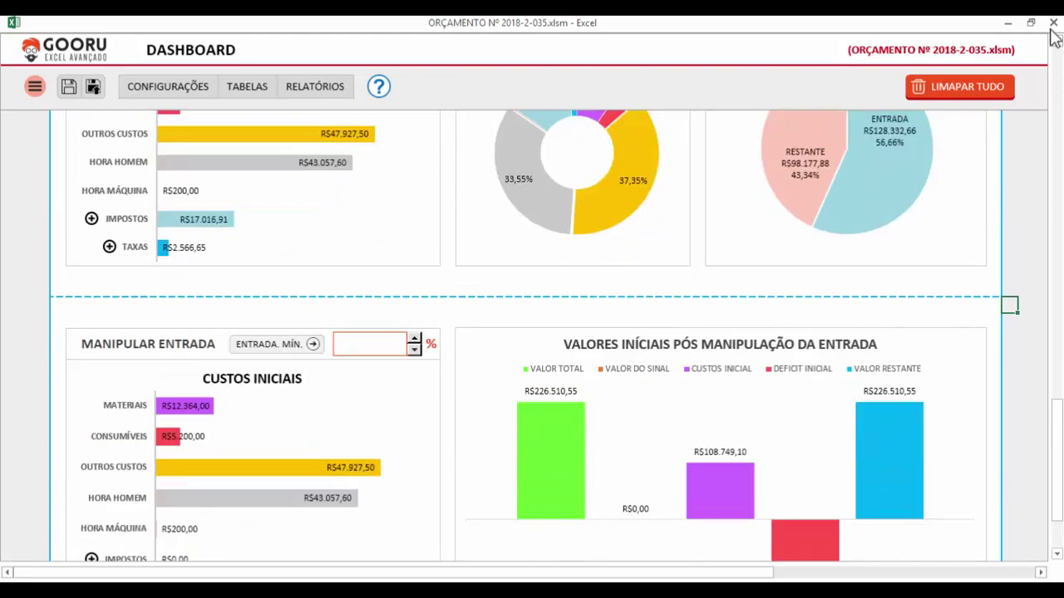
scroll(1053, 38, "down", 3)
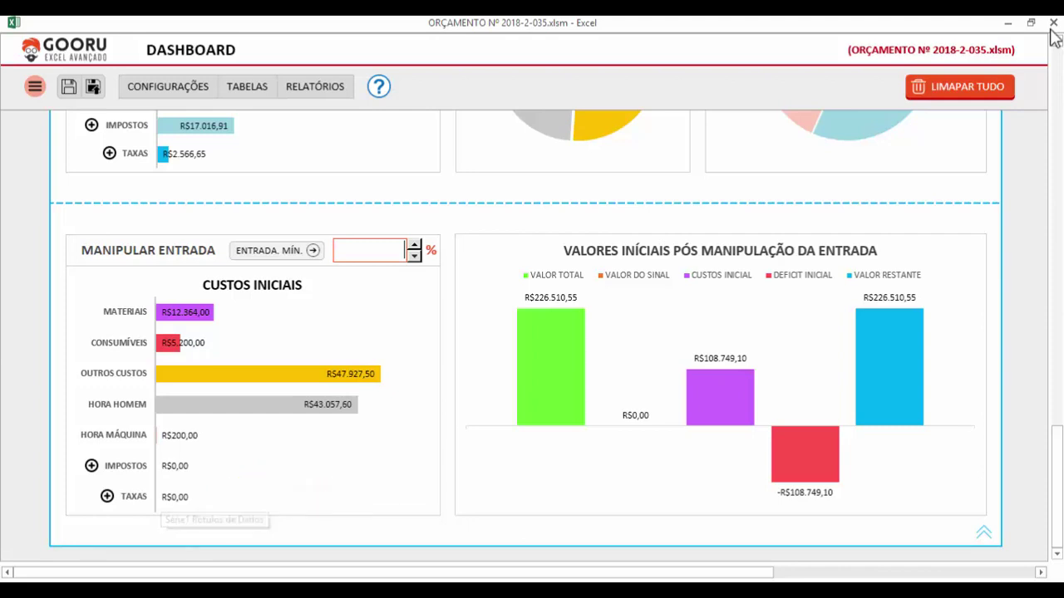
left_click(107, 496)
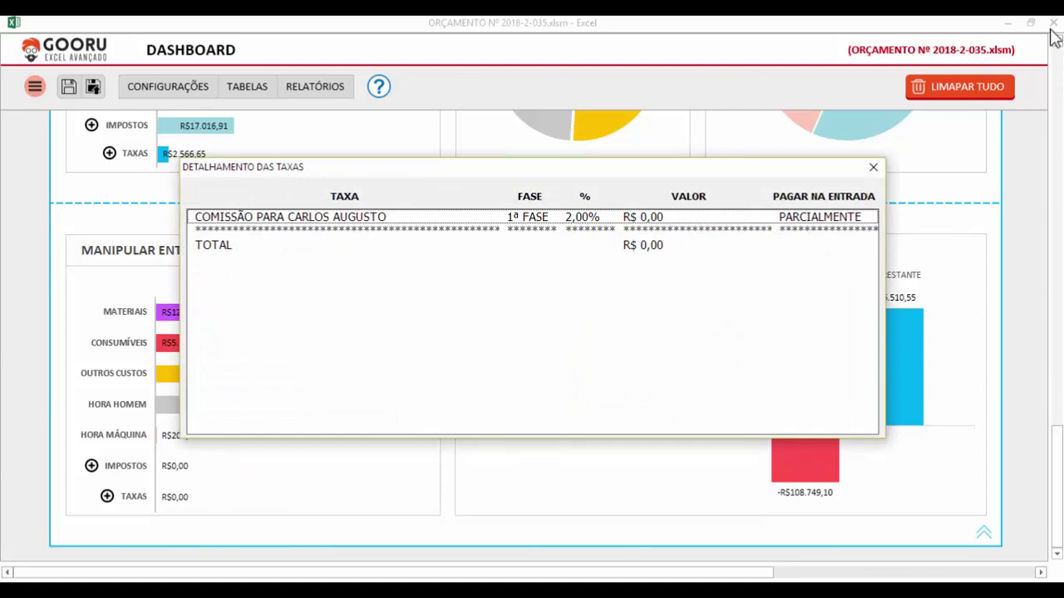
left_click(345, 217)
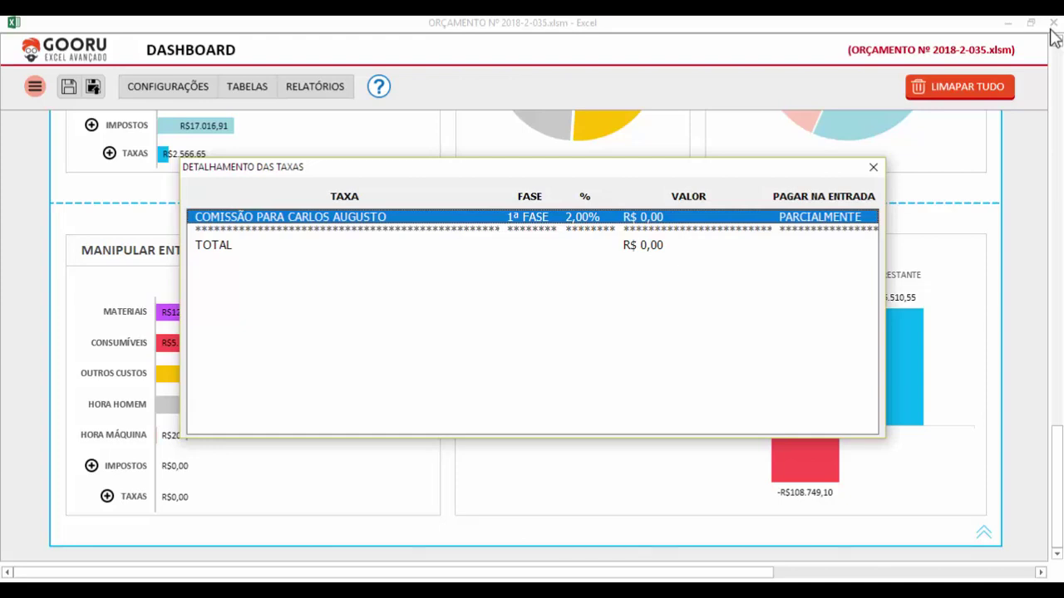
left_click_drag(636, 172, 841, 292)
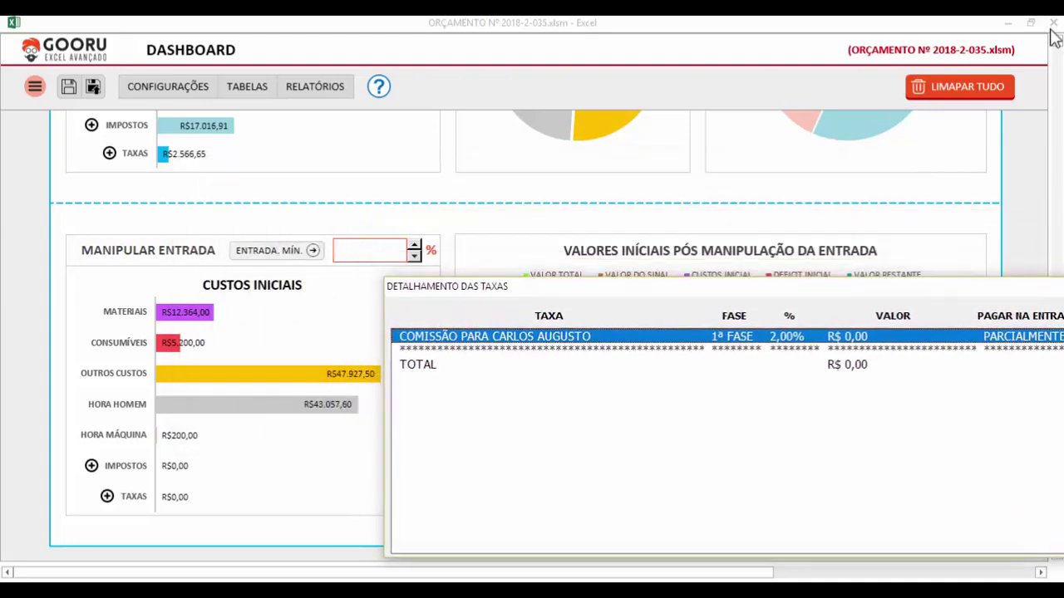
left_click_drag(466, 286, 417, 347)
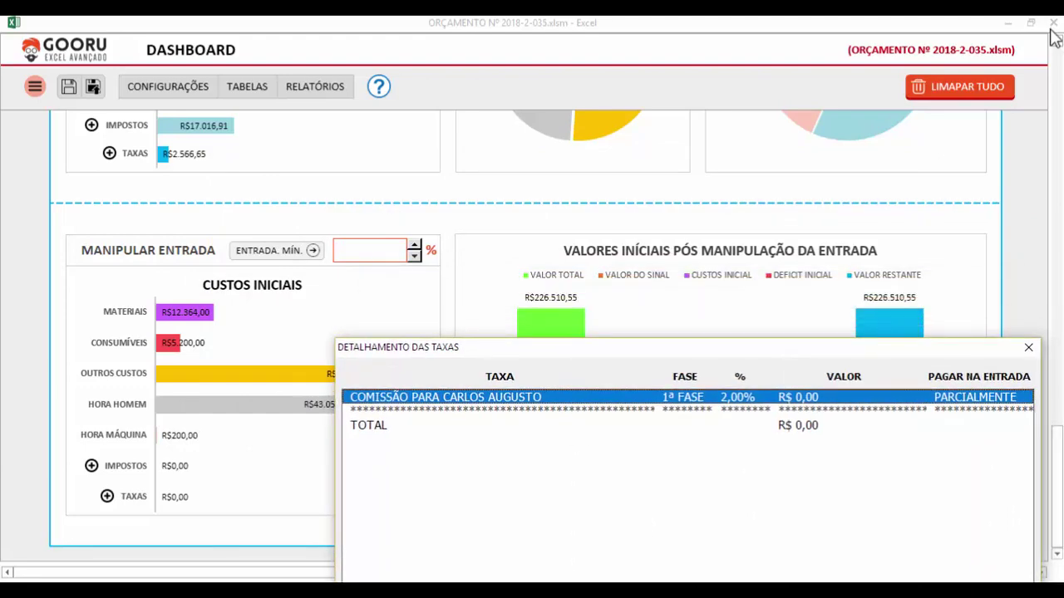
left_click(1028, 347)
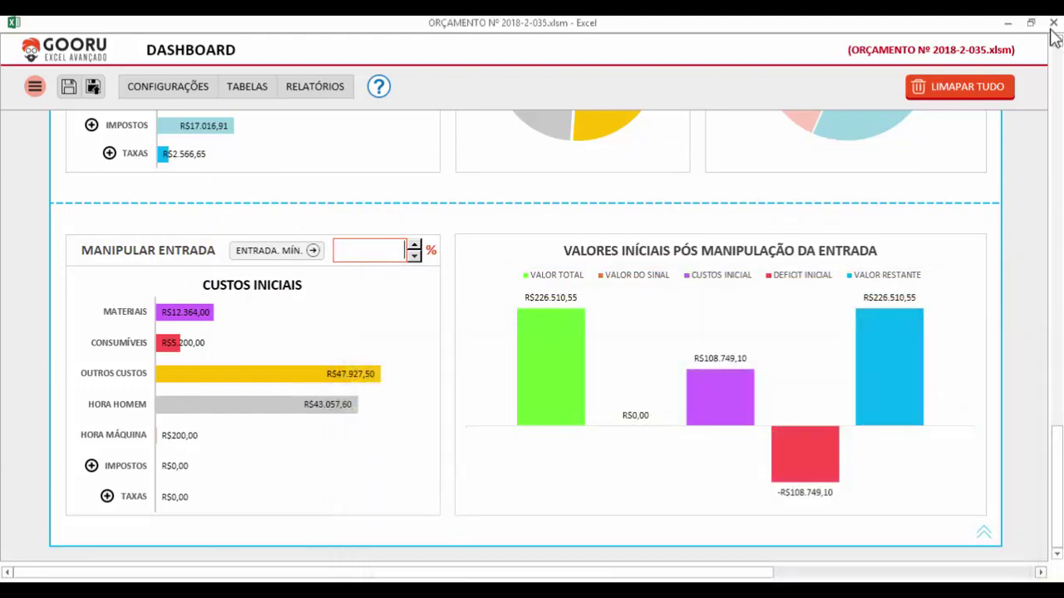
- Compare the ISS and SIMPLES NACIONAL entries in the tax breakdown of the MANIPULAR ENTRADA section and close the breakdown
left_click(91, 467)
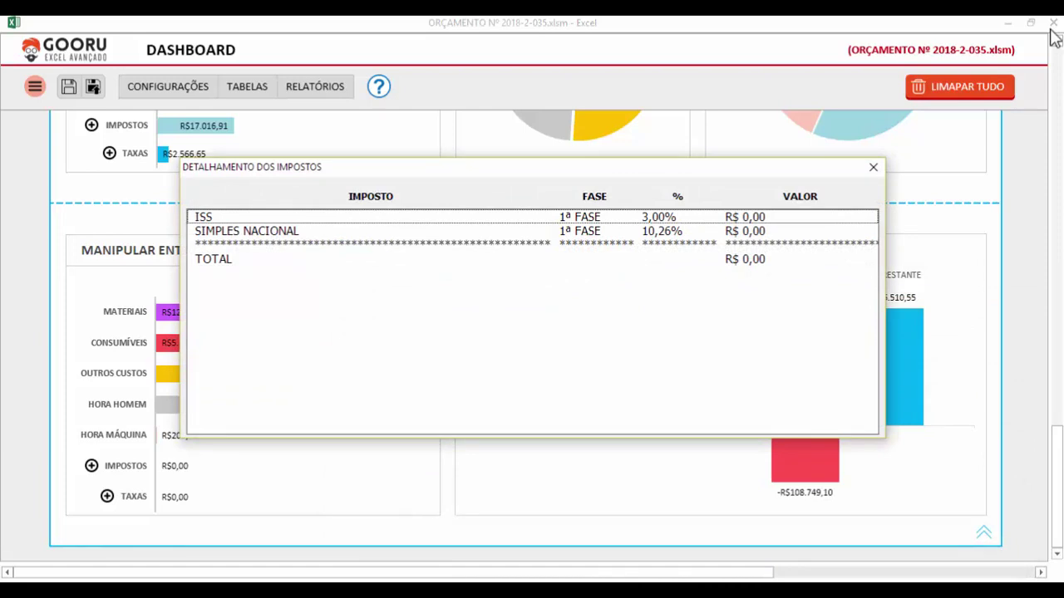
left_click(371, 217)
key("Down")
key("Up")
key("Down")
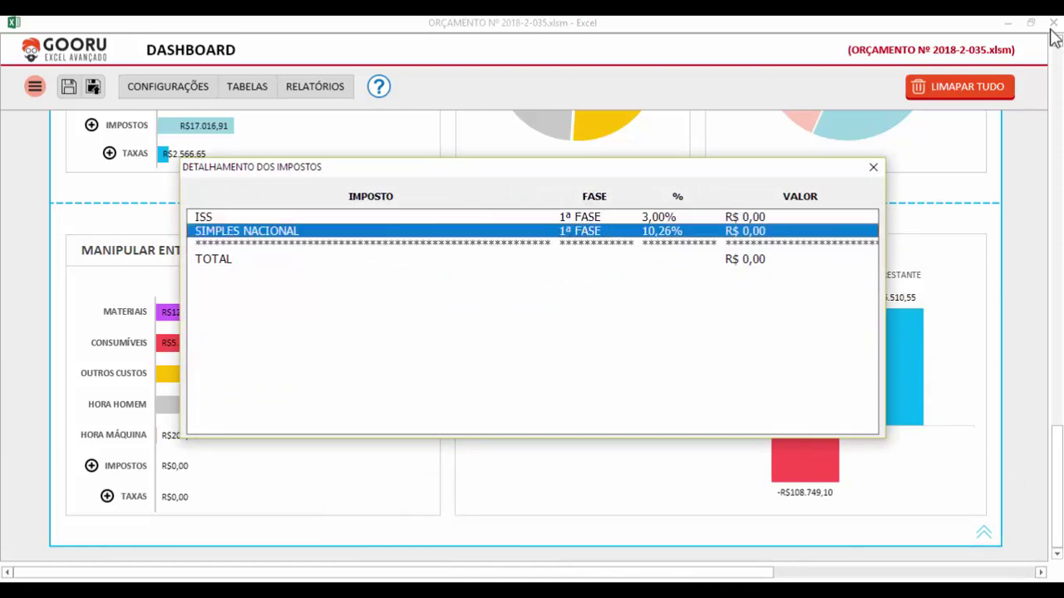
key("Up")
key("Down")
key("Up")
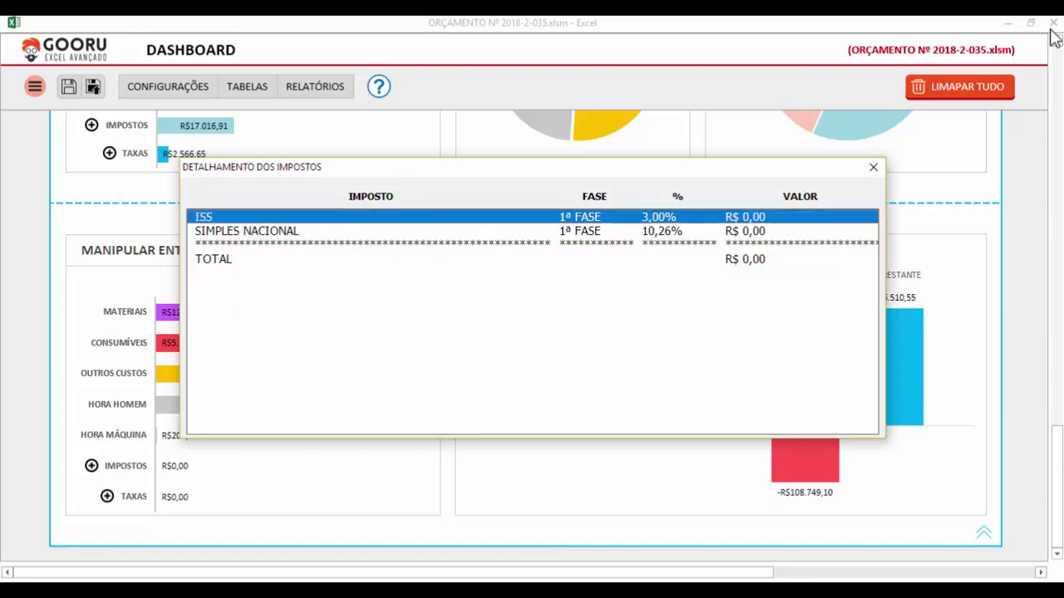
key("Down")
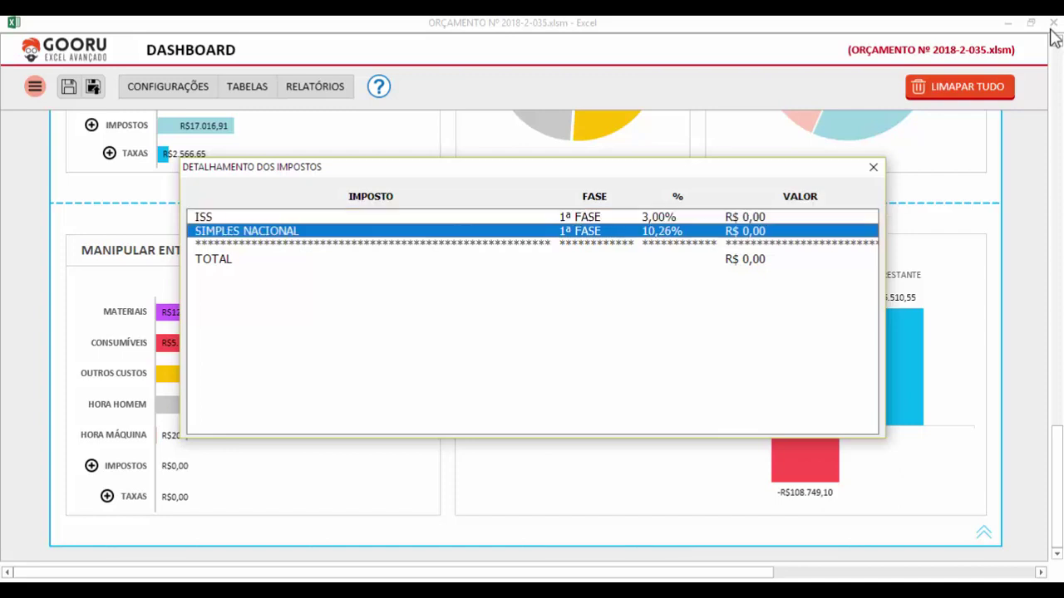
key("Up")
key("Down")
key("Down")
key("Up")
key("Up")
mouse_move(532, 167)
left_mouse_down()
mouse_move(626, 335)
mouse_move(593, 235)
left_mouse_up()
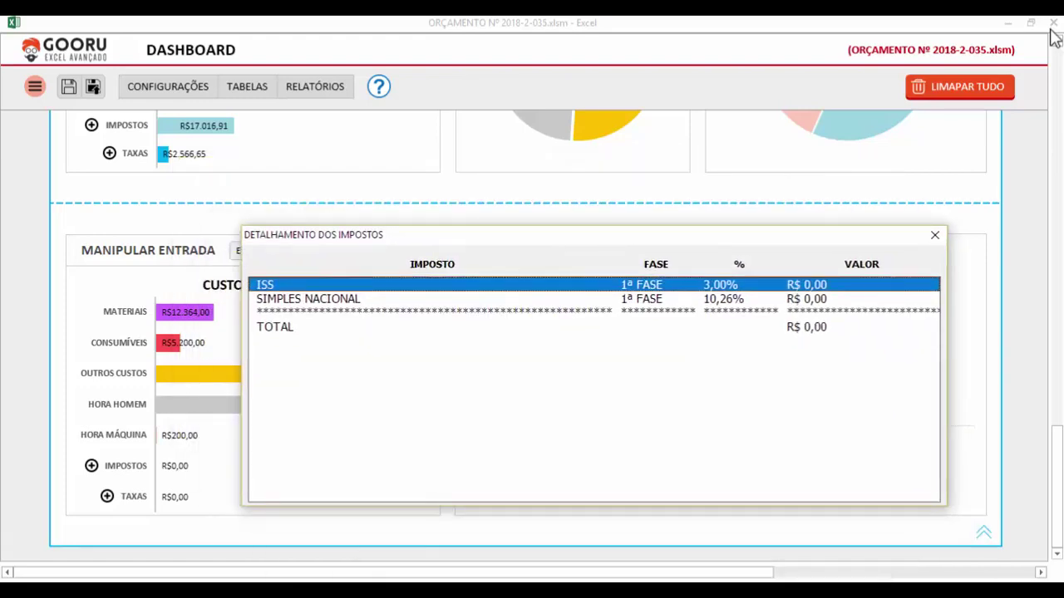
left_click(934, 235)
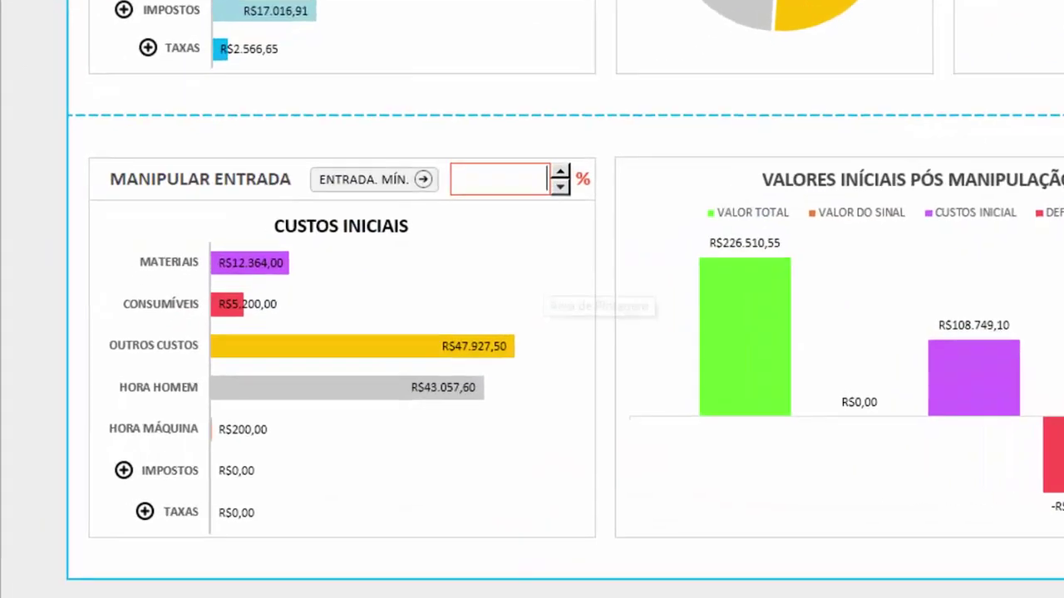
- Set the manipulated down payment to 40% and compare its initial values chart with the ENTRADA MÍNIMA study
type("4")
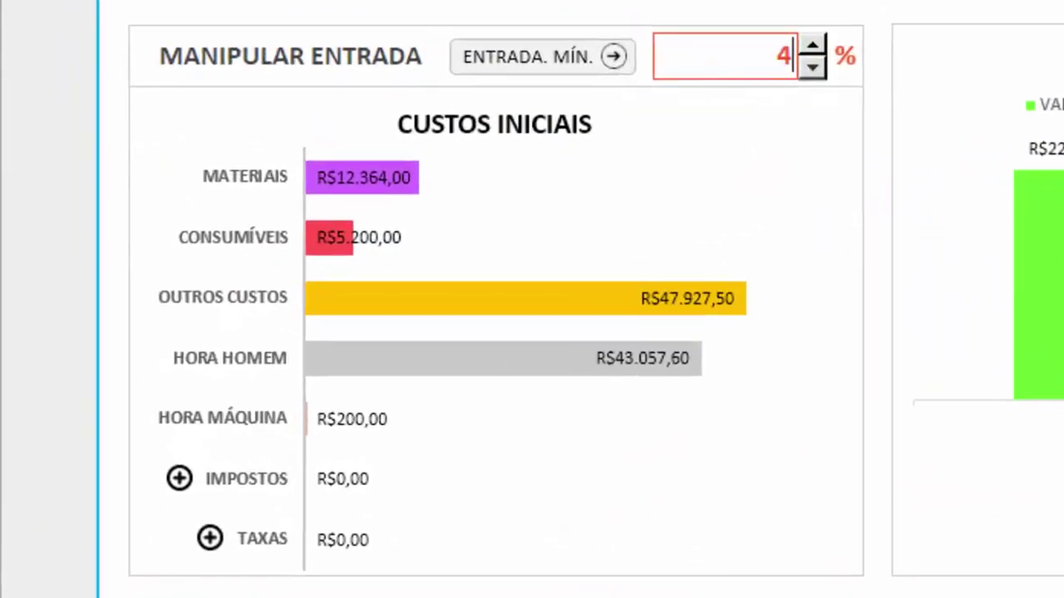
type("0")
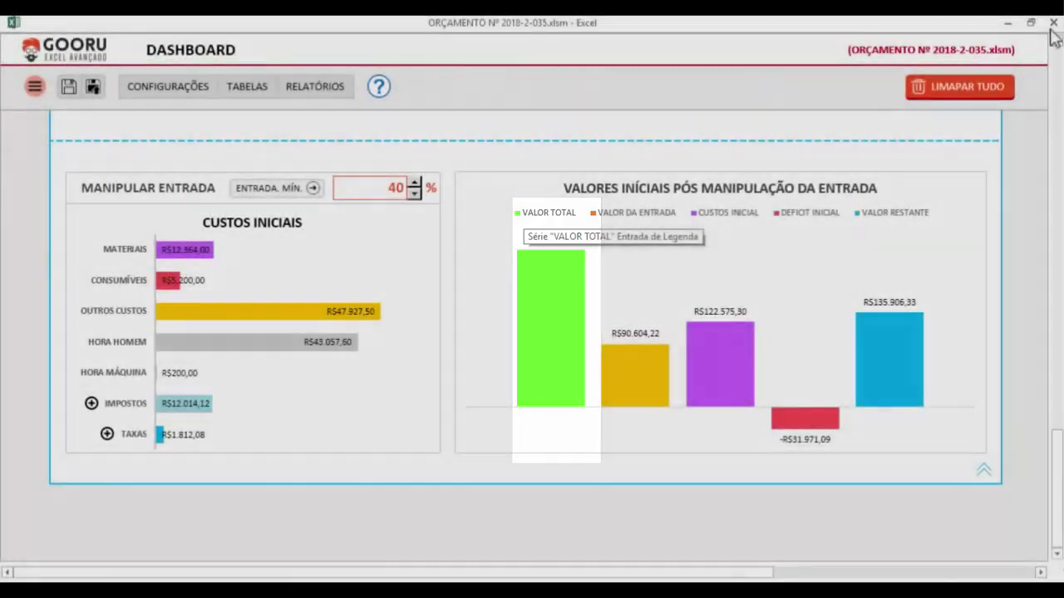
scroll(1054, 37, "up", 4)
scroll(1053, 37, "up", 3)
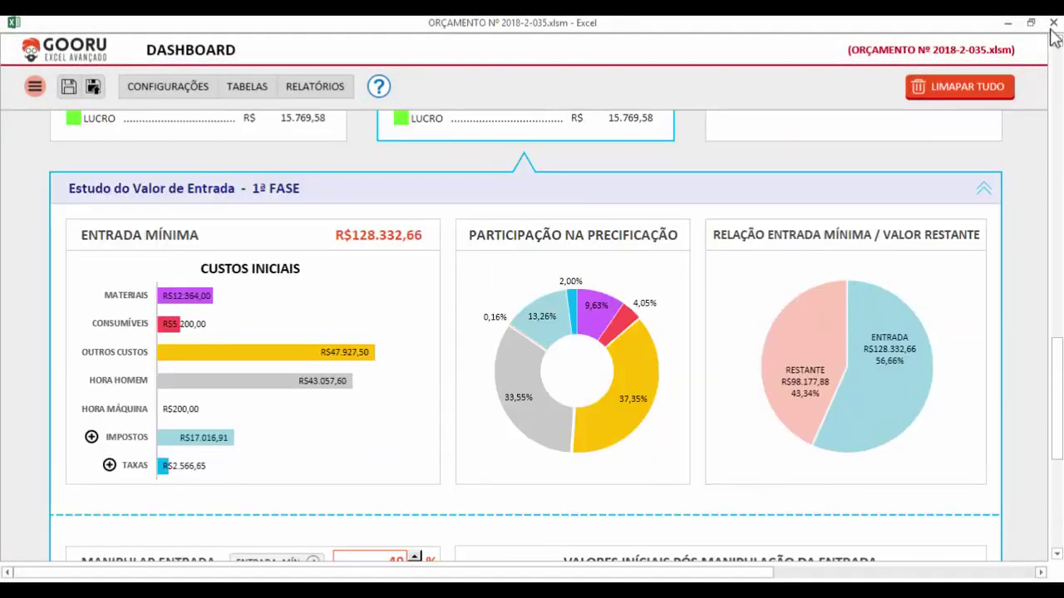
scroll(1053, 38, "down", 5)
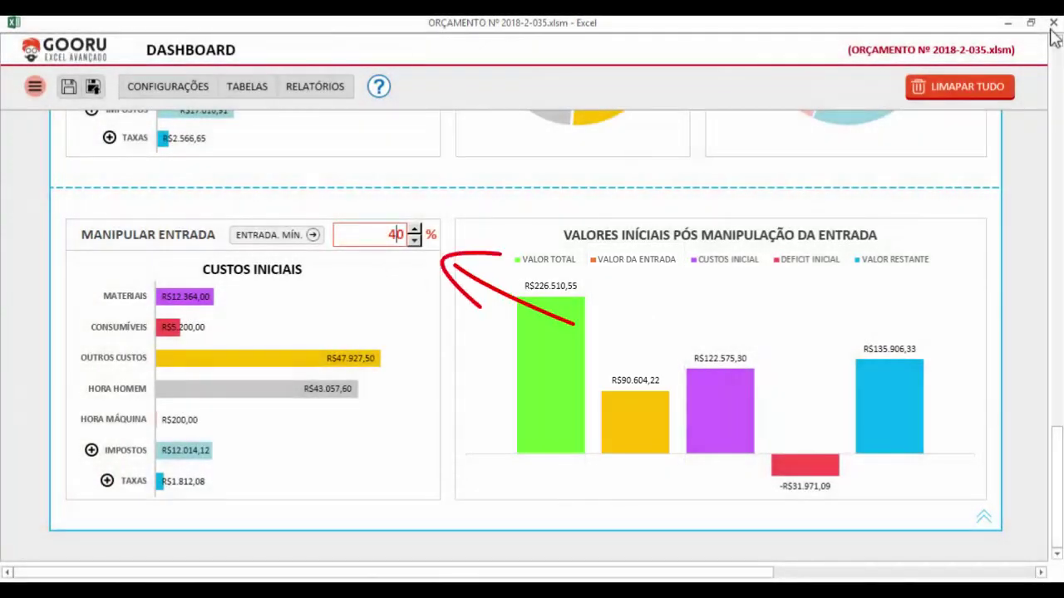
scroll(427, 270, "up", 8)
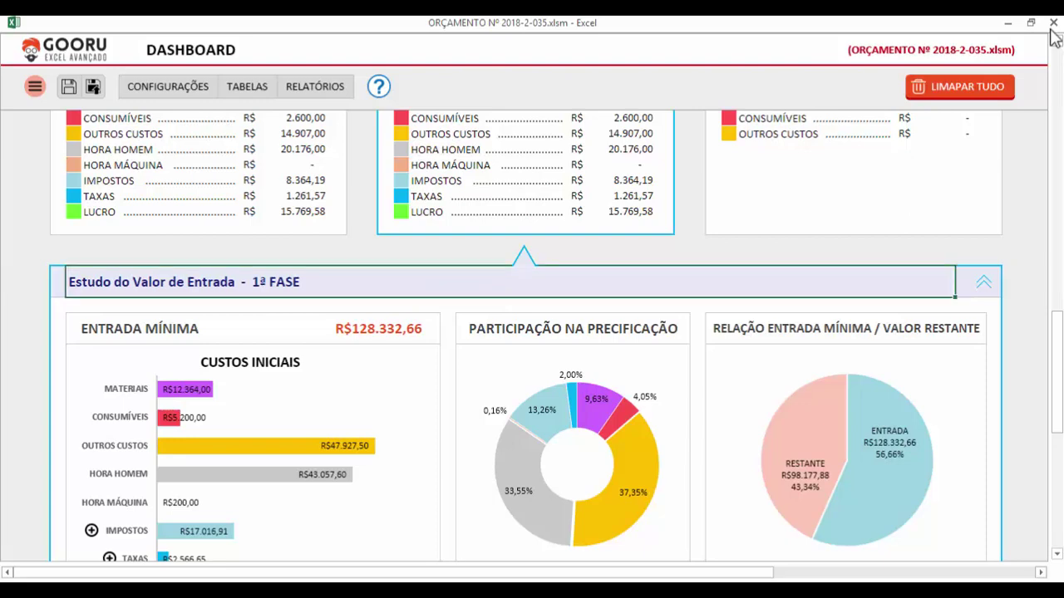
scroll(427, 275, "down", 7)
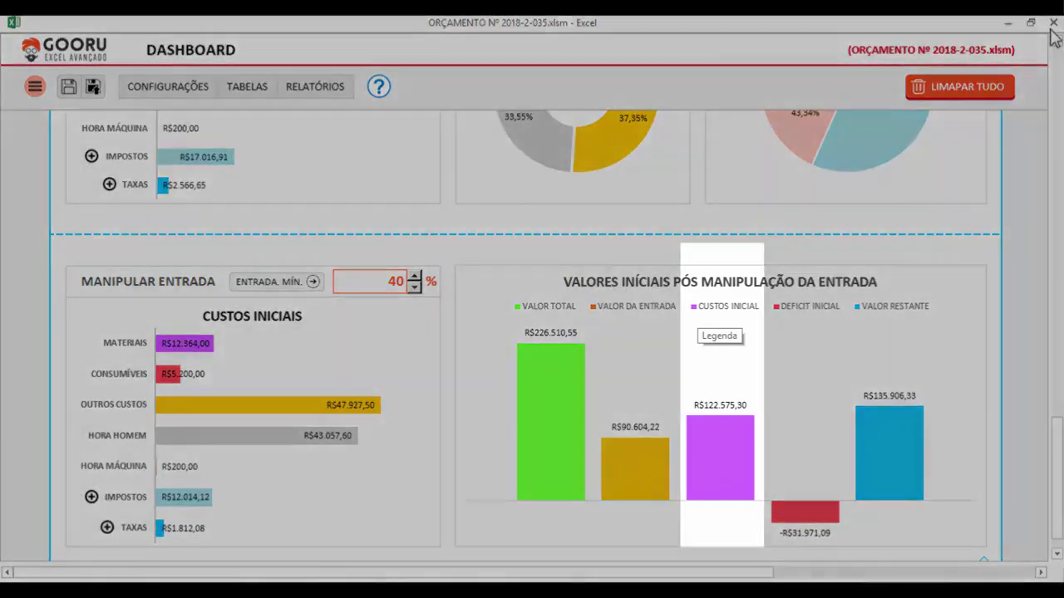
scroll(743, 463, "down", 1)
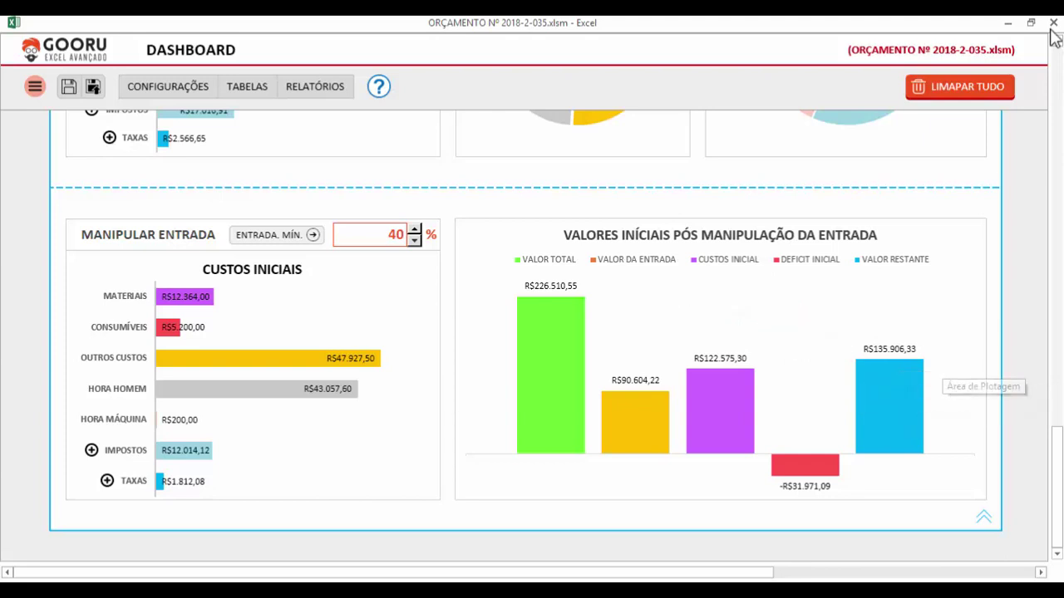
- Compare the ENTRADA MÍNIMA value and its share in the RELAÇÃO ENTRADA MÍNIMA / VALOR RESTANTE chart with the DEFICIT INICIAL bar
scroll(1054, 38, "up", 5)
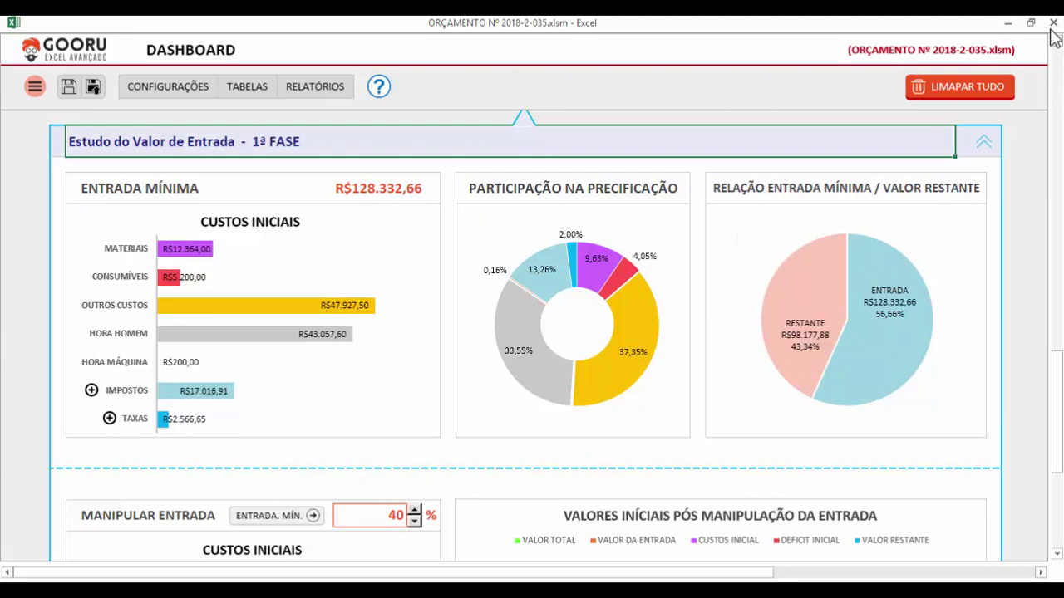
left_click(331, 189)
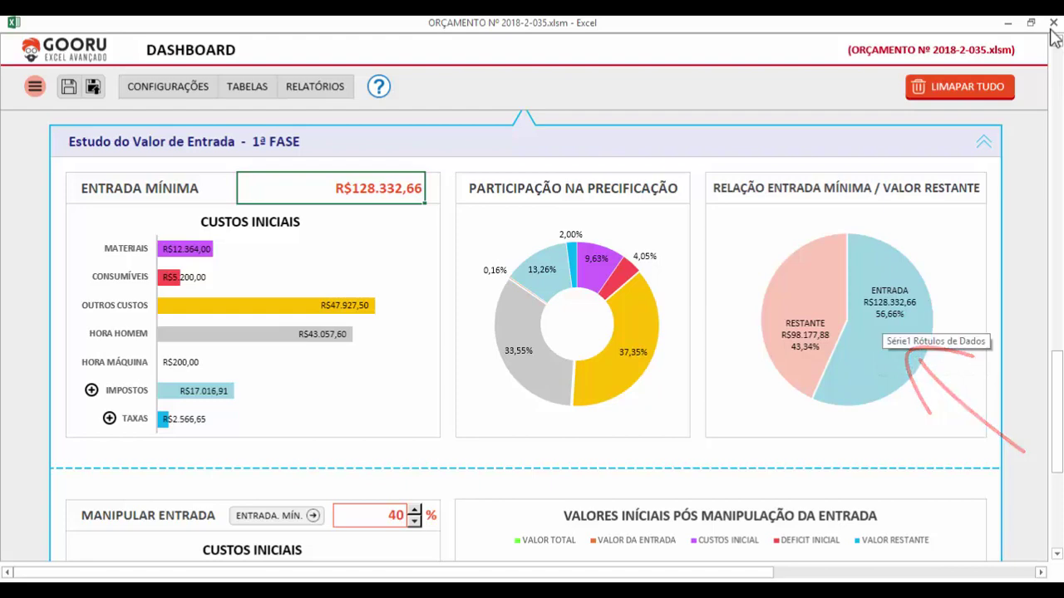
scroll(881, 324, "down", 3)
scroll(915, 332, "down", 2)
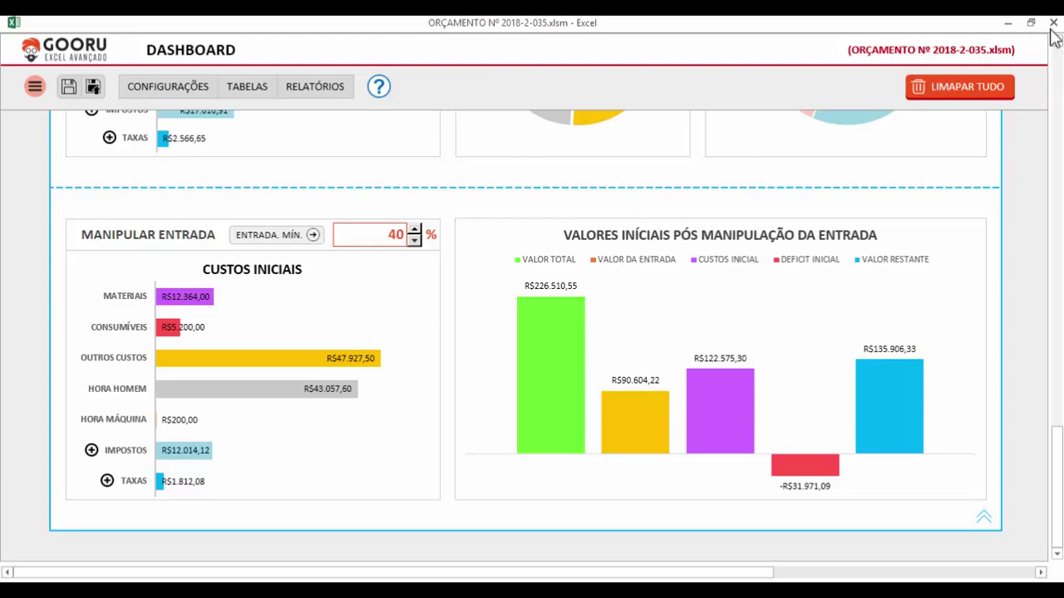
scroll(915, 374, "up", 4)
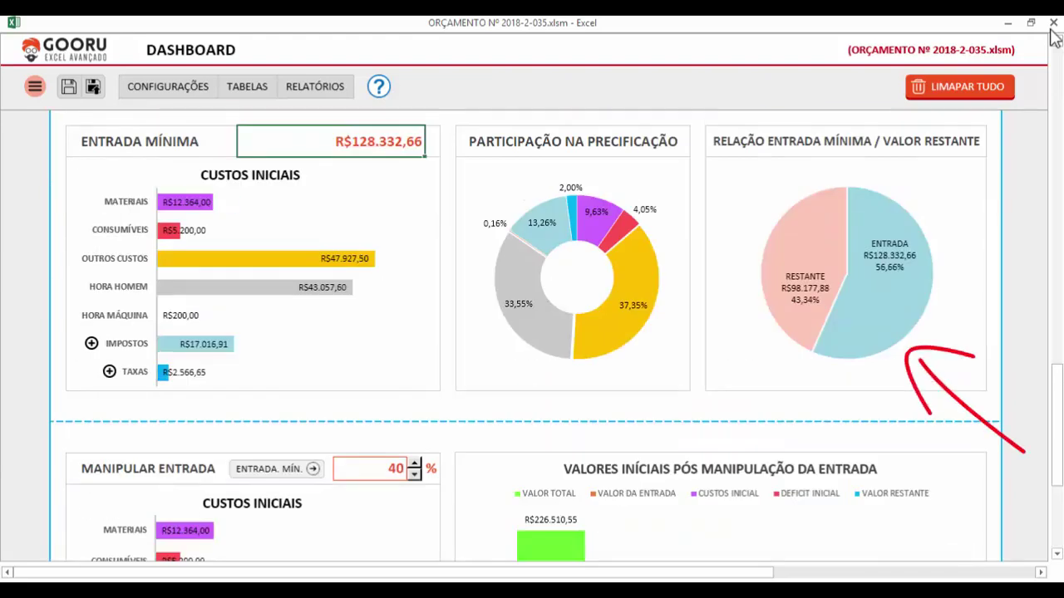
scroll(1053, 38, "down", 4)
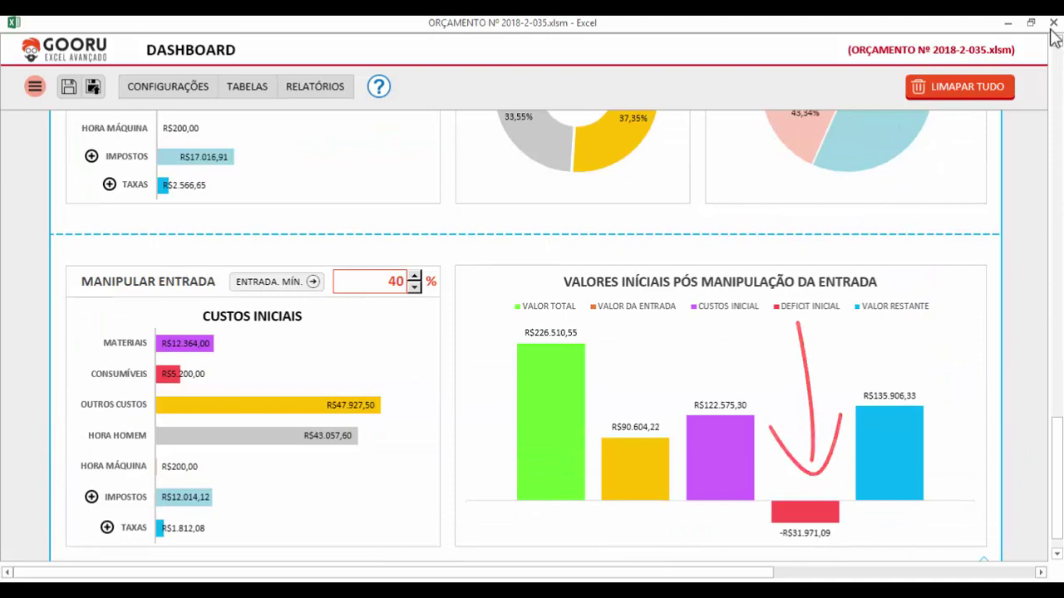
- Set the manipulated down payment to 60% and compare the VALOR DA ENTRADA, CUSTOS INICIAL and DEFICIT INICIAL bars
scroll(1054, 38, "up", 2)
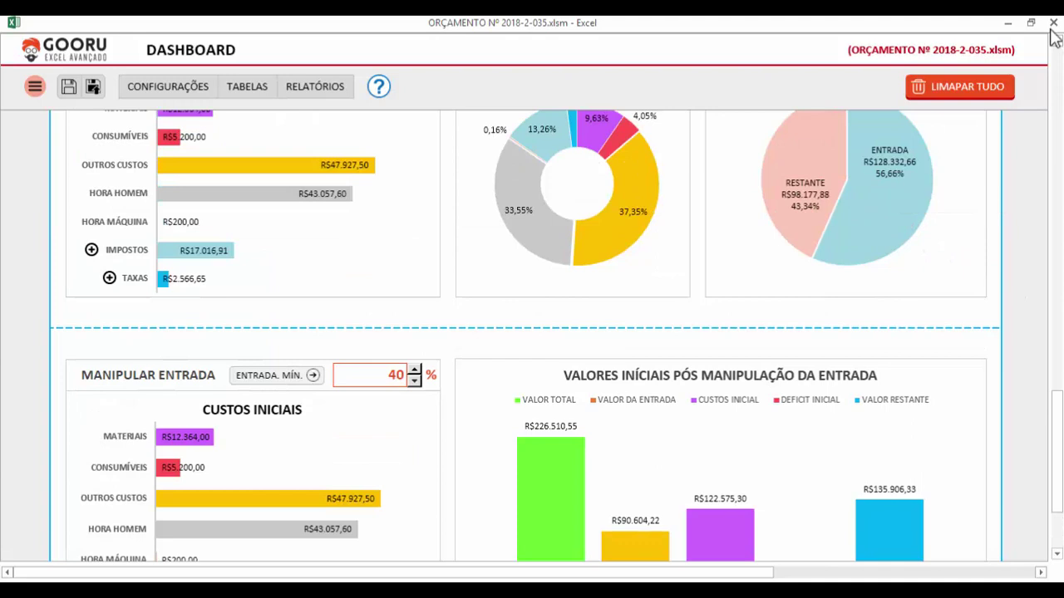
type("60")
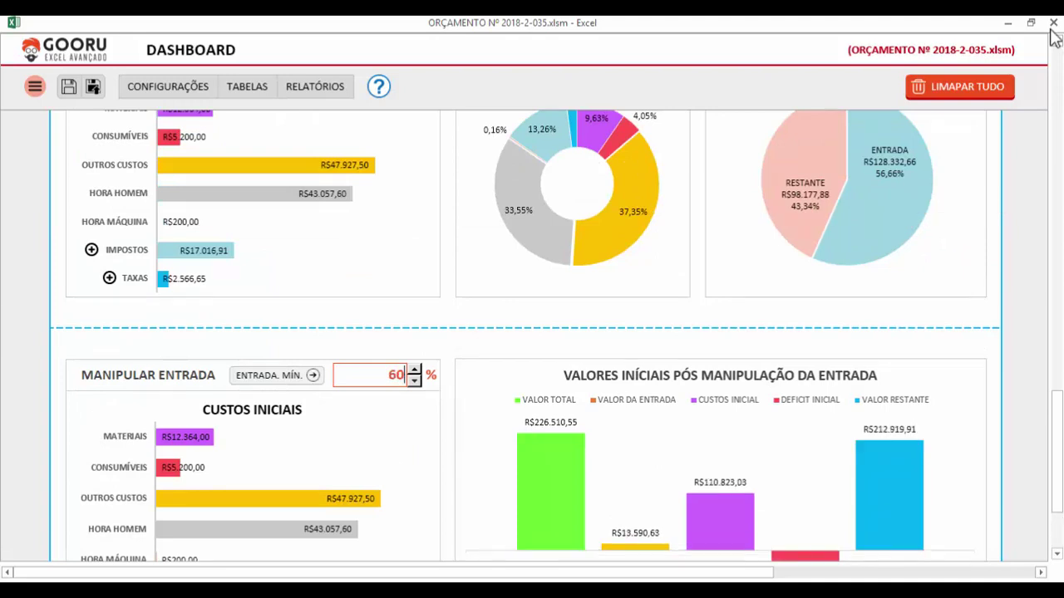
key("Return")
scroll(1054, 37, "down", 2)
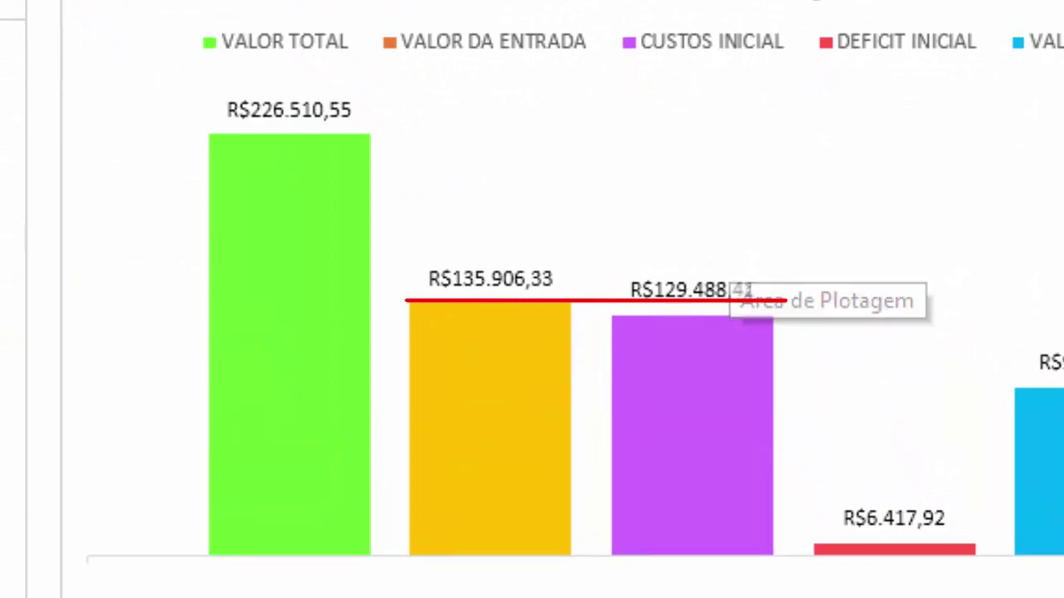
mouse_move(694, 389)
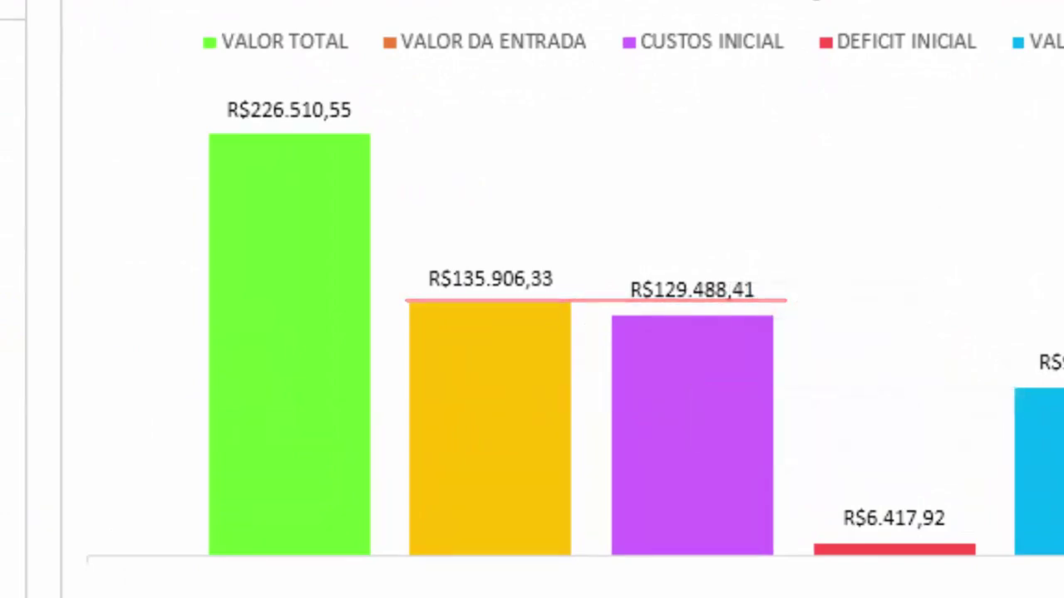
mouse_move(872, 551)
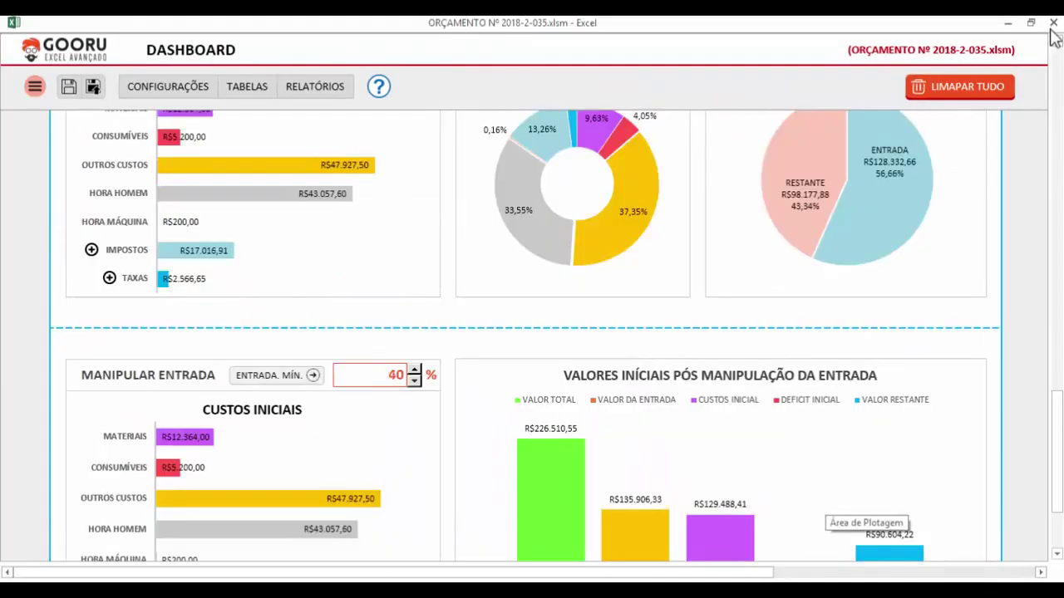
- Set the manipulated down payment for 1ª FASE to 100%
scroll(868, 507, "up", 1)
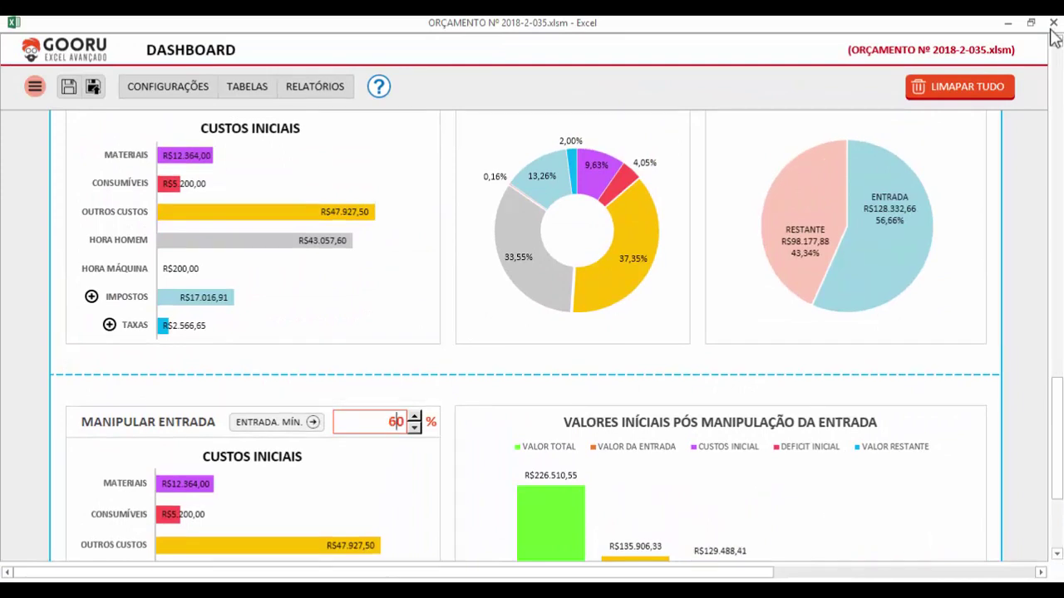
scroll(1054, 37, "down", 1)
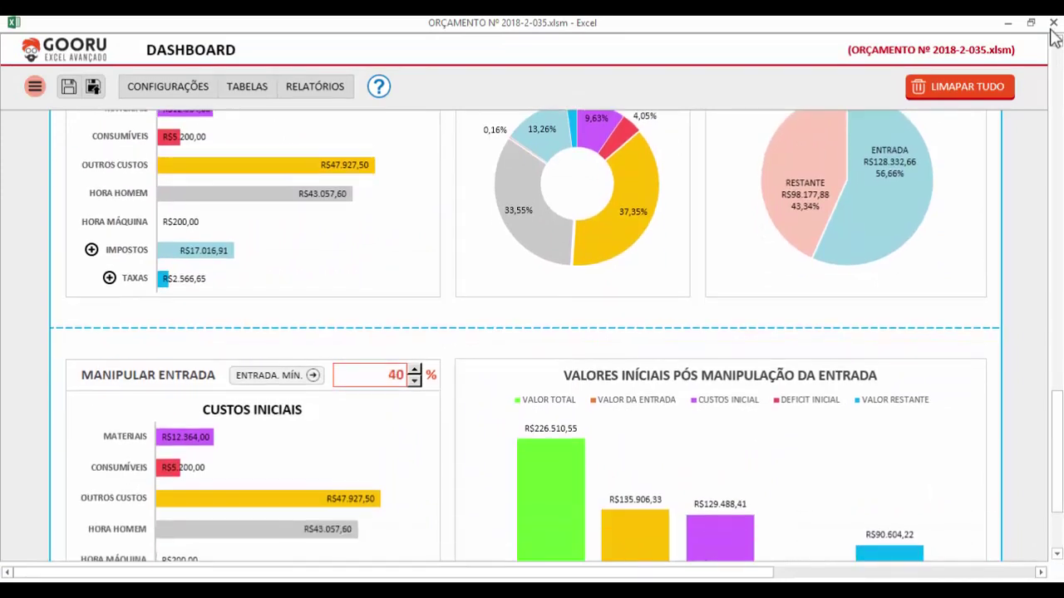
key("Home")
key("shift+End")
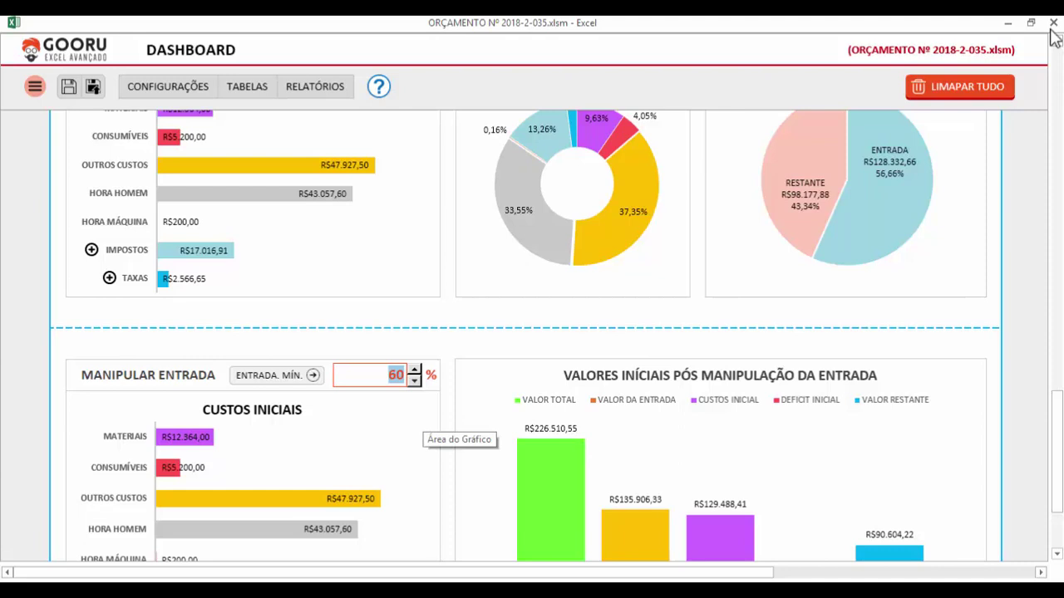
type("100")
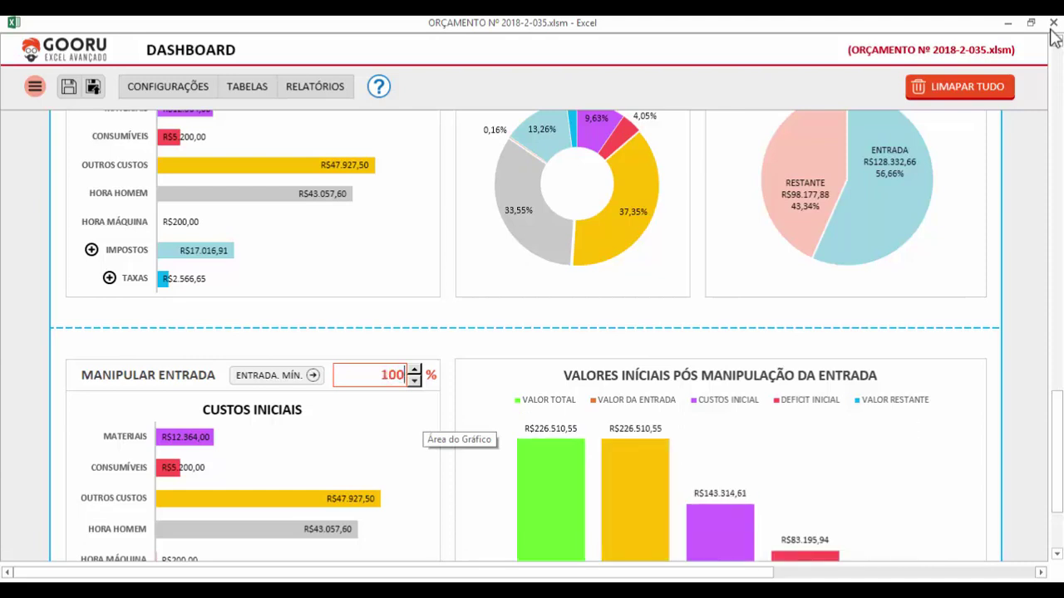
- Set the manipulated down payment to 10%
type("0")
key("BackSpace")
key("BackSpace")
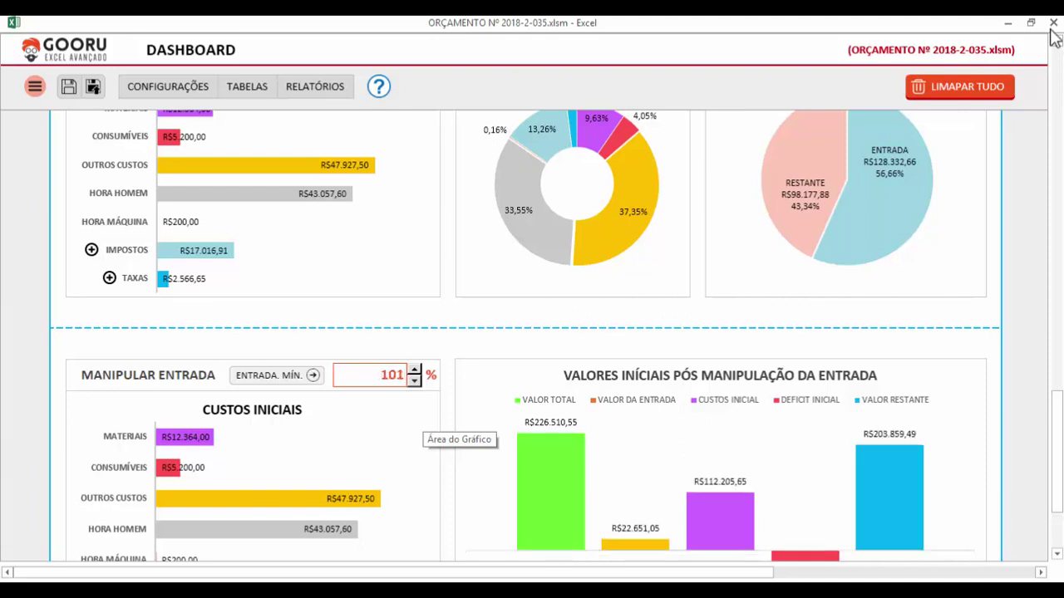
key("BackSpace")
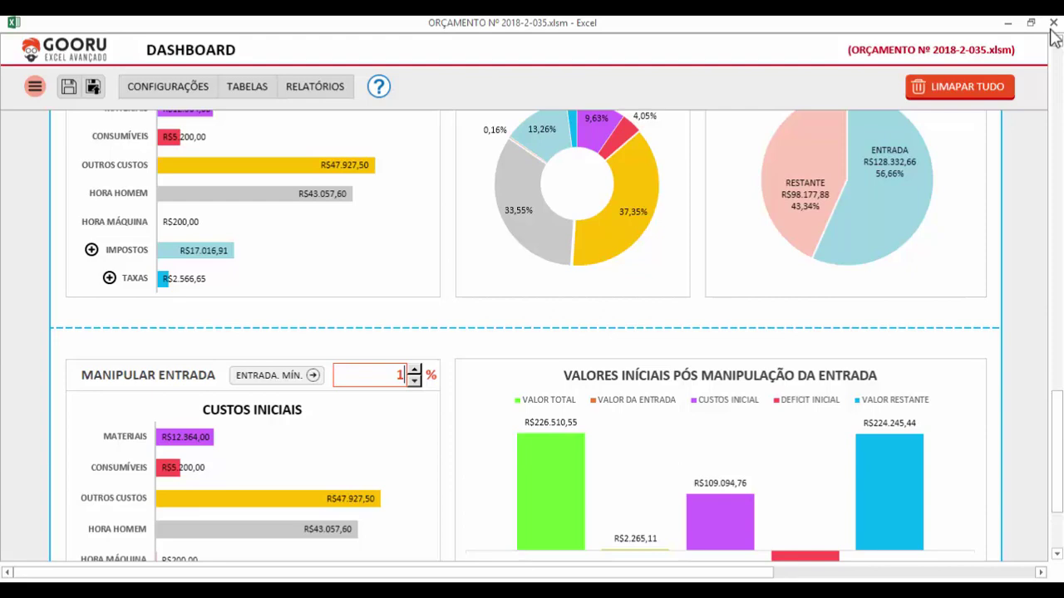
type("0")
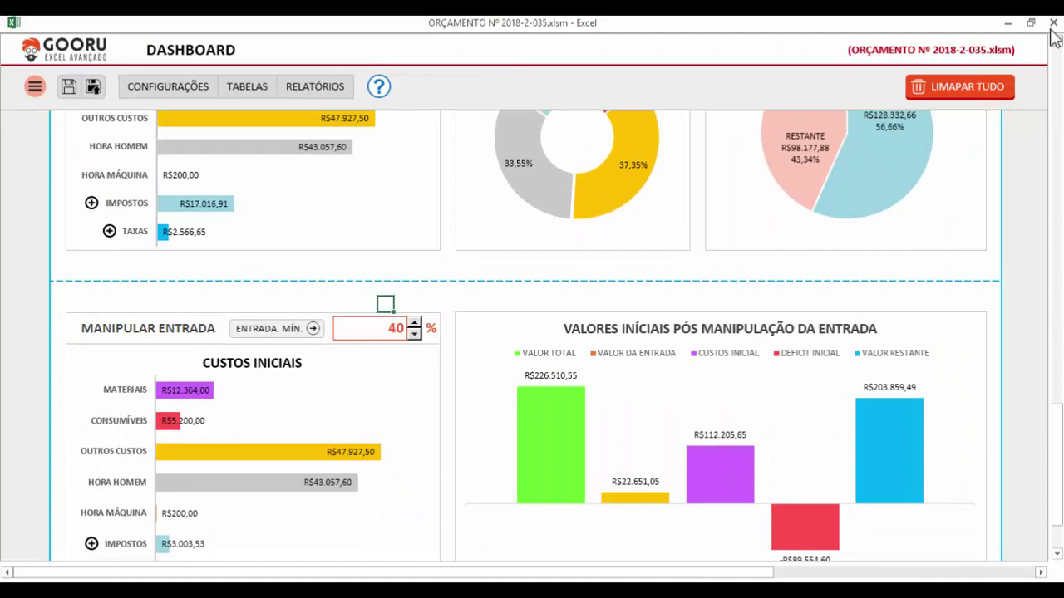
- Apply the calculated minimum down payment percentage of the current study to MANIPULAR ENTRADA
scroll(889, 187, "up", 1)
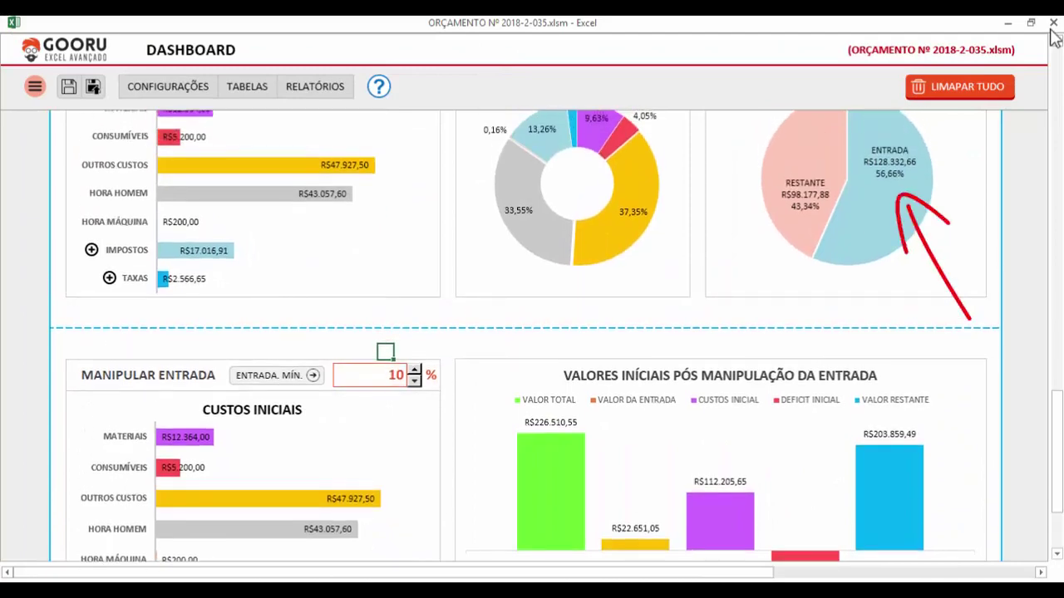
scroll(1053, 38, "down", 2)
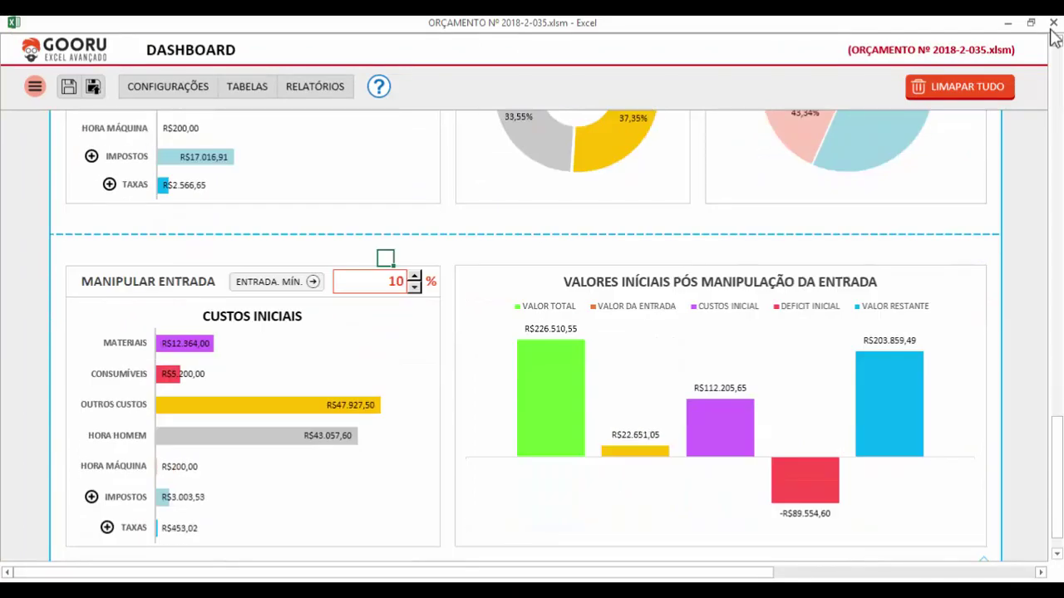
scroll(1054, 37, "up", 1)
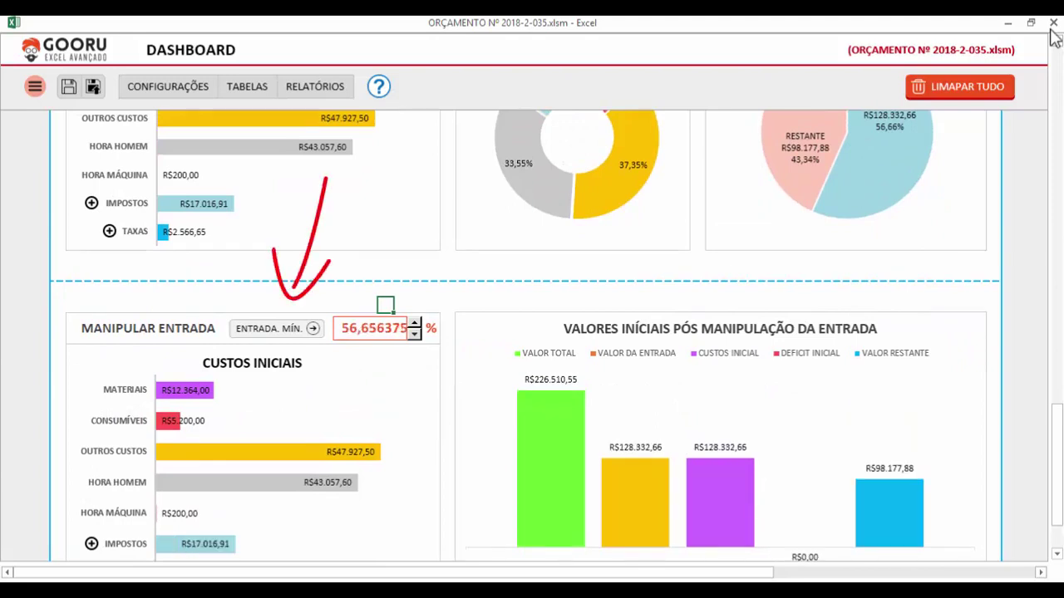
- Compare the ENTRADA MÍNIMA study with the CUSTOS INICIAIS and DEFICIT INICIAL values of the manipulated down payment
scroll(1053, 37, "up", 2)
scroll(1053, 38, "up", 1)
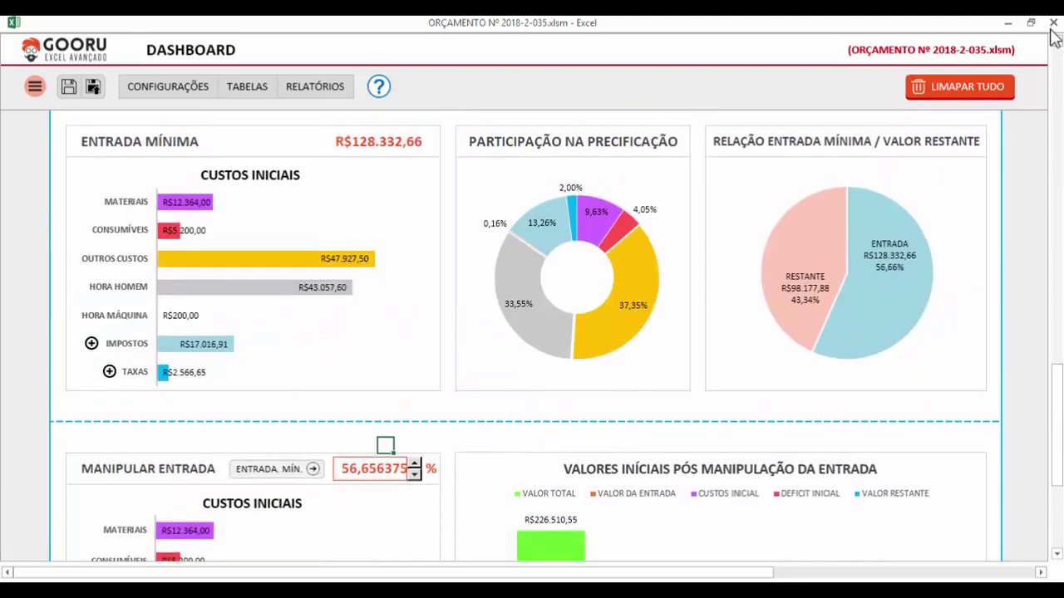
scroll(1054, 37, "down", 3)
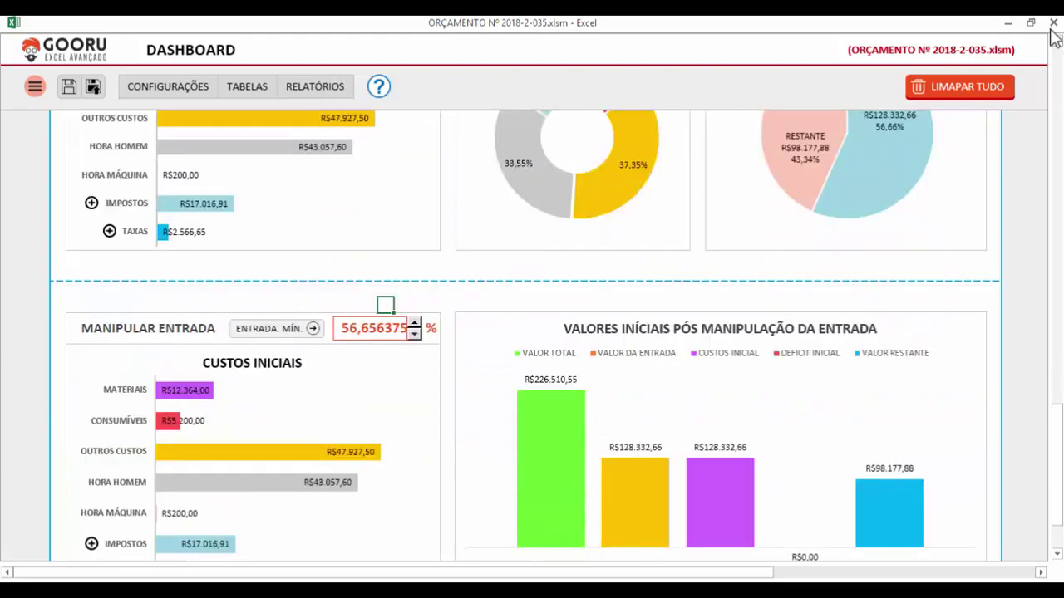
scroll(1054, 37, "down", 1)
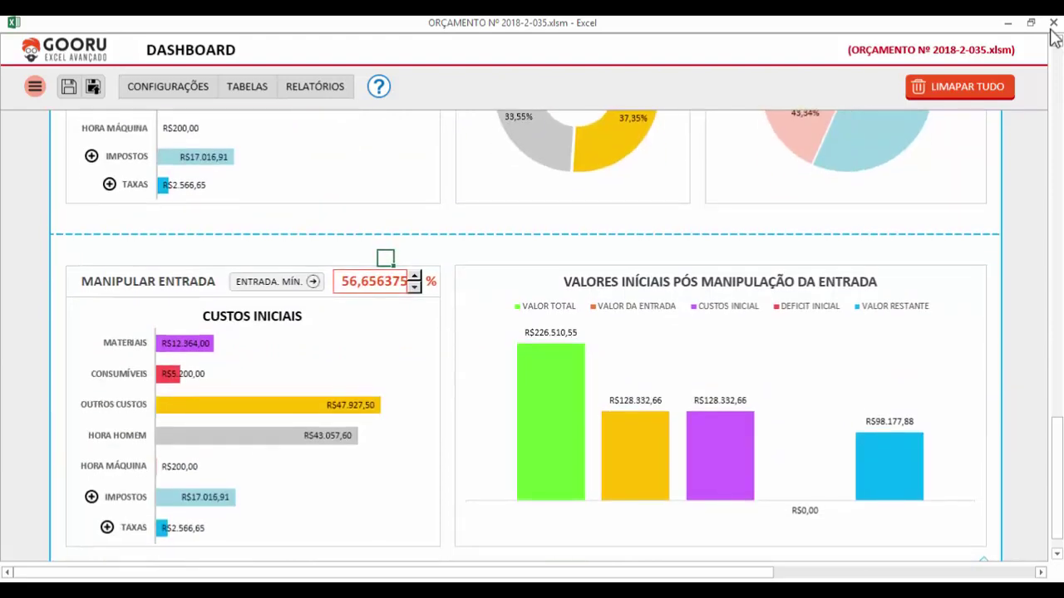
scroll(1054, 38, "down", 1)
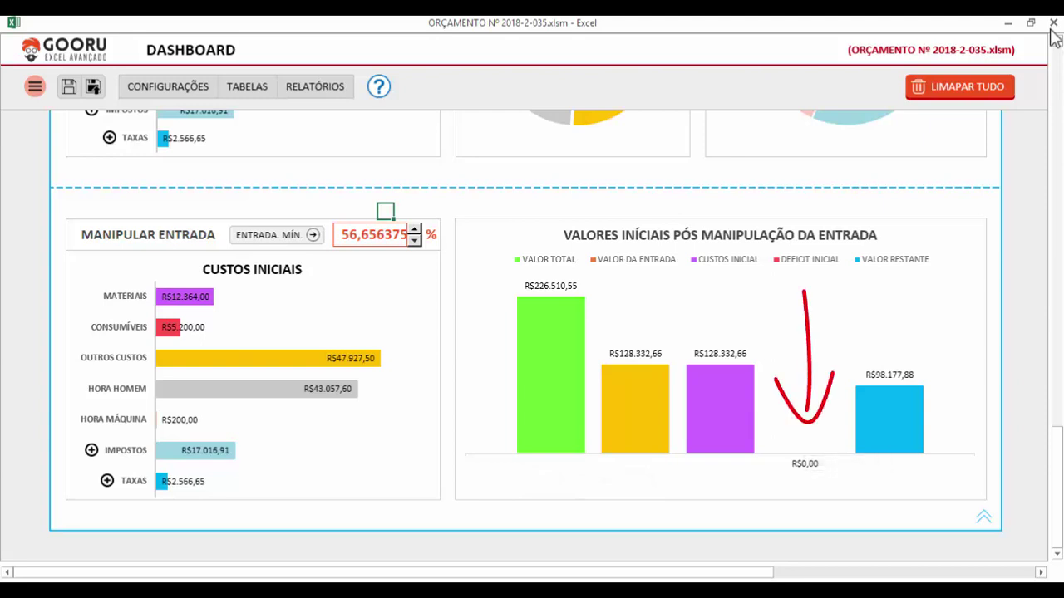
scroll(1051, 30, "up", 1)
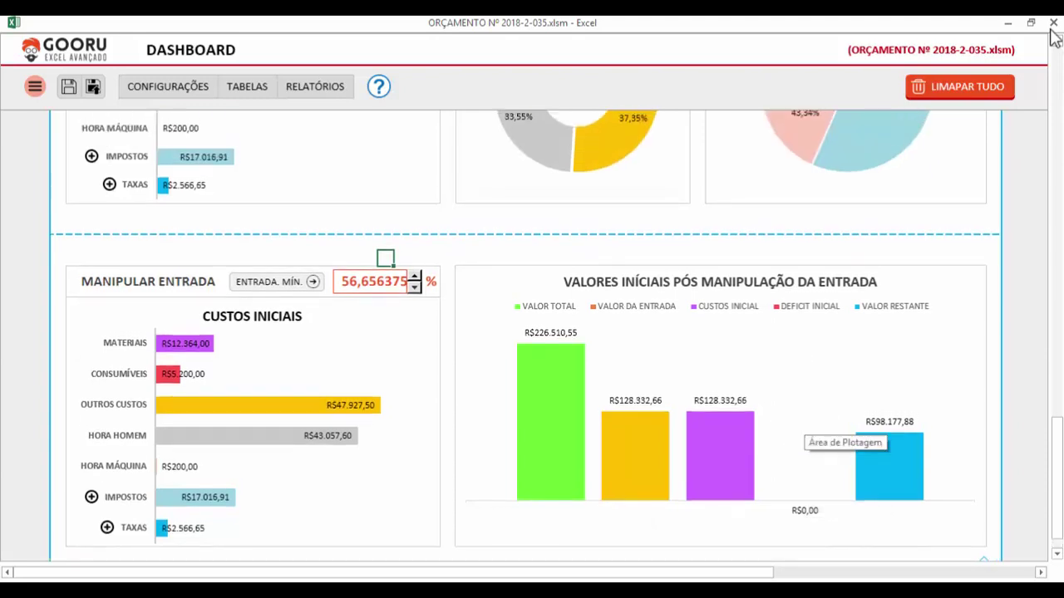
scroll(1050, 31, "up", 4)
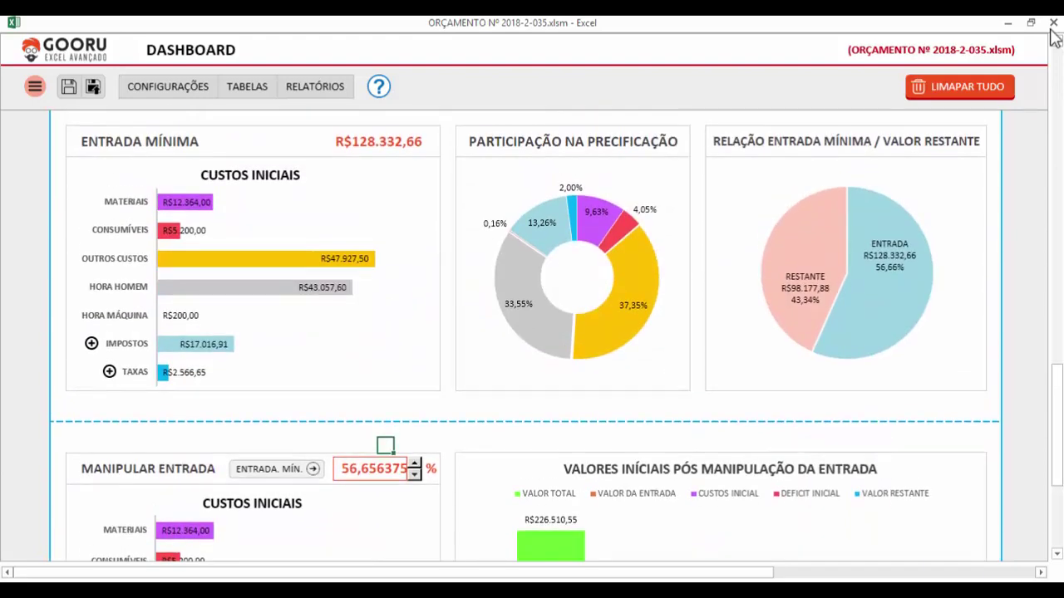
scroll(1051, 31, "down", 3)
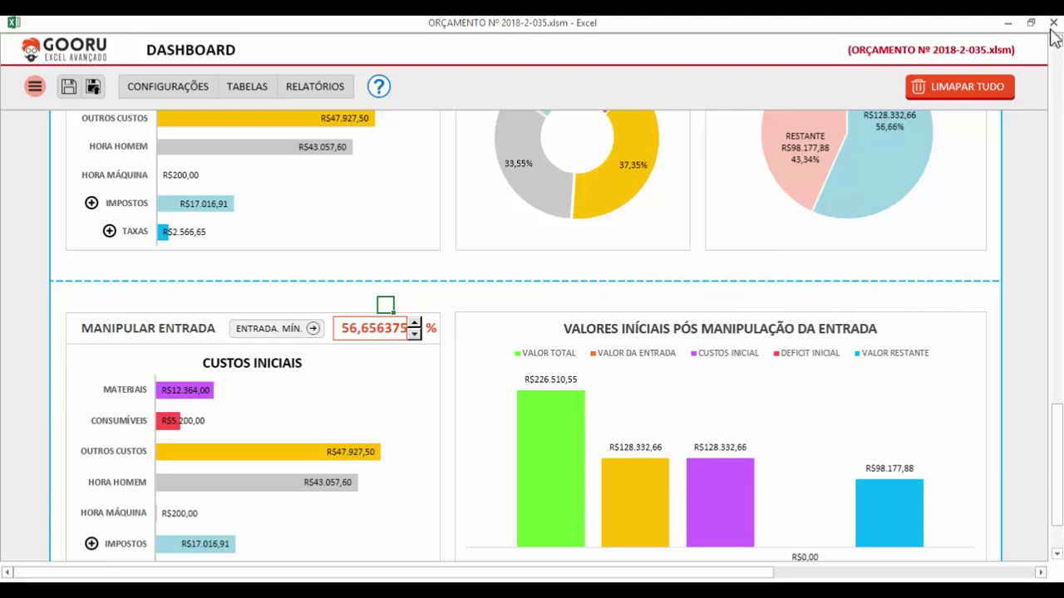
scroll(1054, 36, "down", 4)
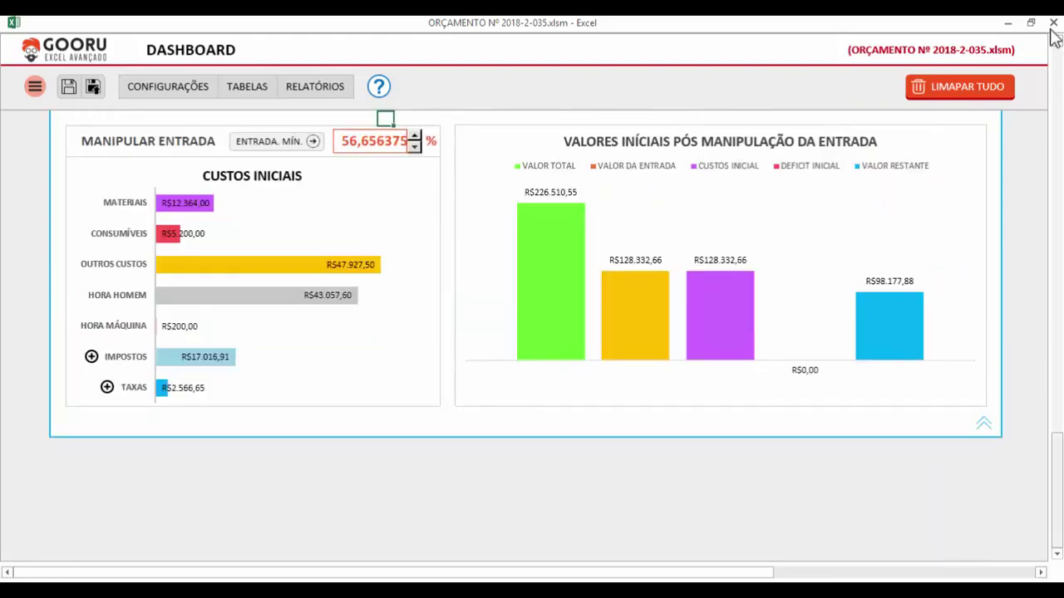
- Switch the dashboard to the TOTAL view and examine the ENTRADA MÍNIMA value in the down payment study for OBRA COMPLETA
scroll(1053, 37, "up", 12)
scroll(1053, 36, "up", 12)
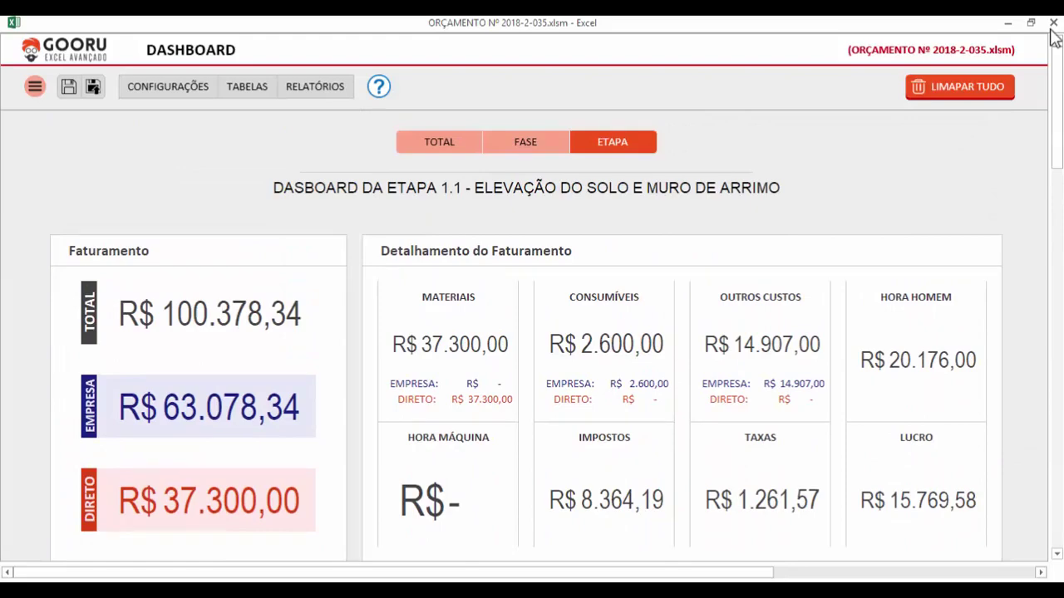
left_click(438, 143)
left_click_drag(1056, 81, 1056, 375)
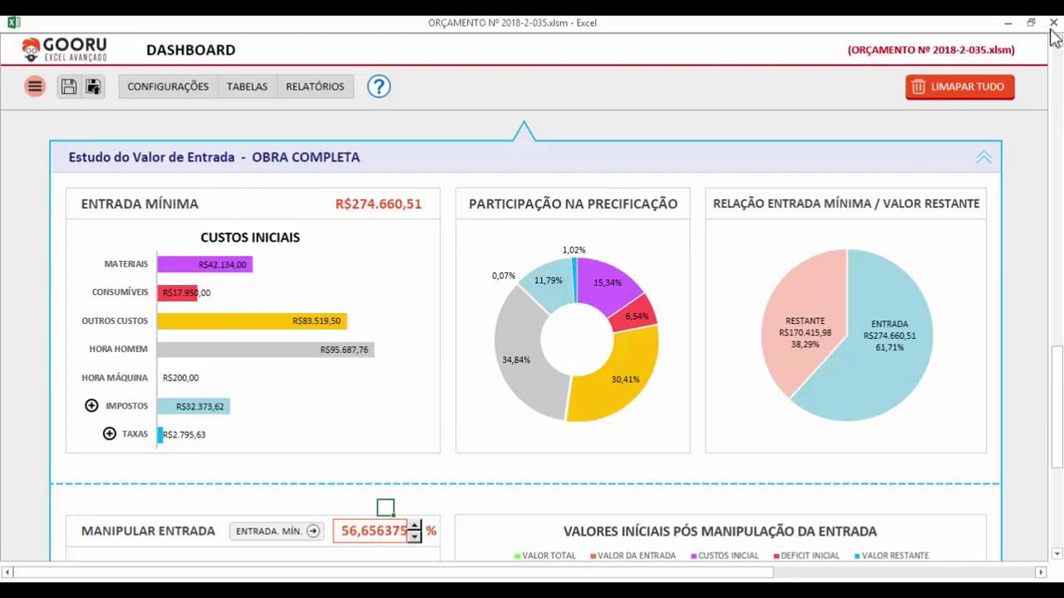
left_click(510, 157)
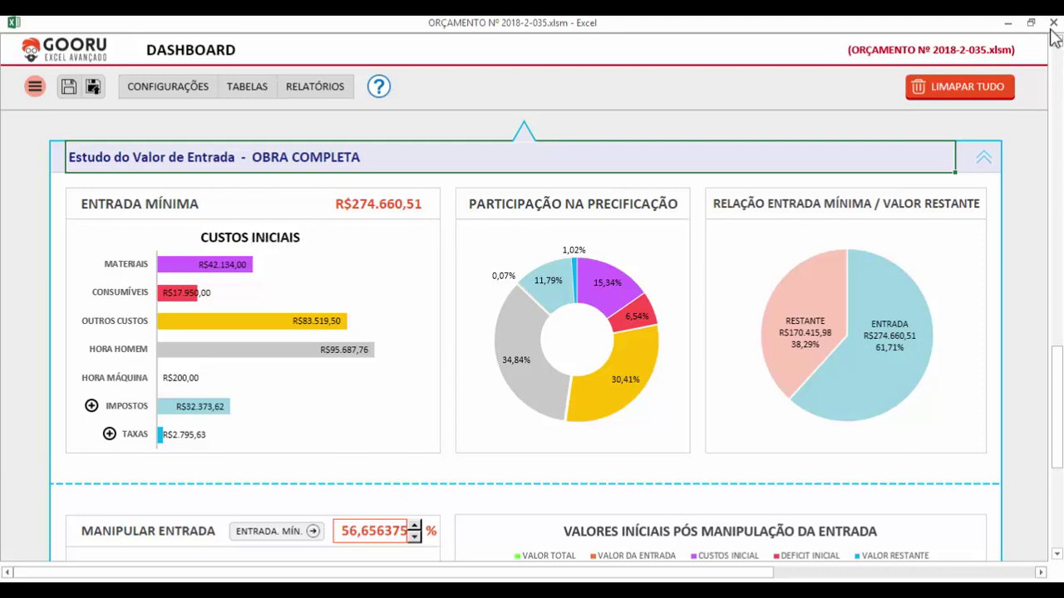
left_click(150, 204)
left_click(331, 204)
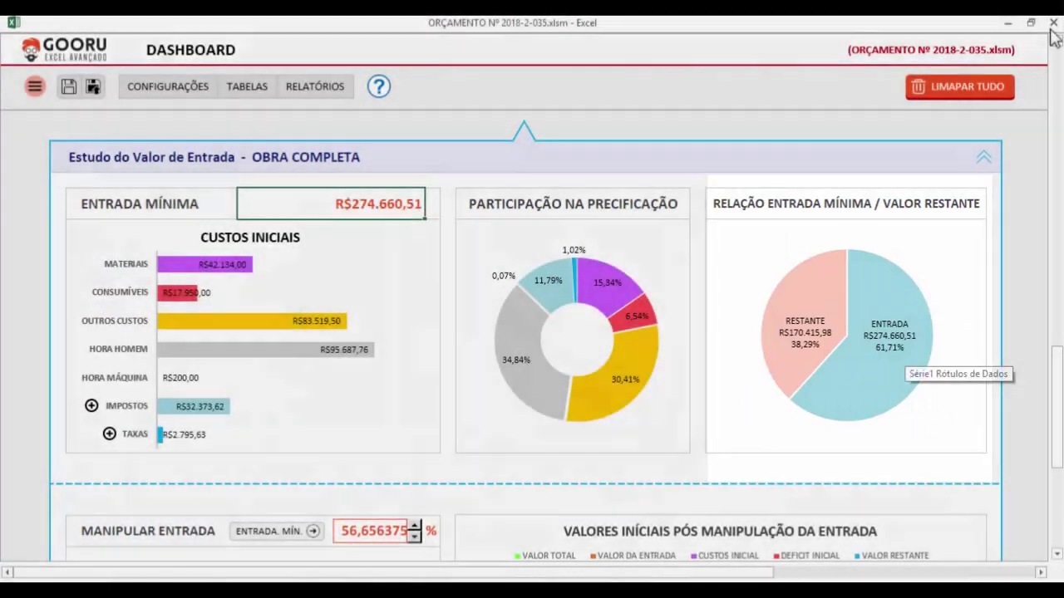
- Apply the minimum down payment percentage of the complete work to MANIPULAR ENTRADA
scroll(906, 353, "down", 3)
scroll(905, 353, "down", 2)
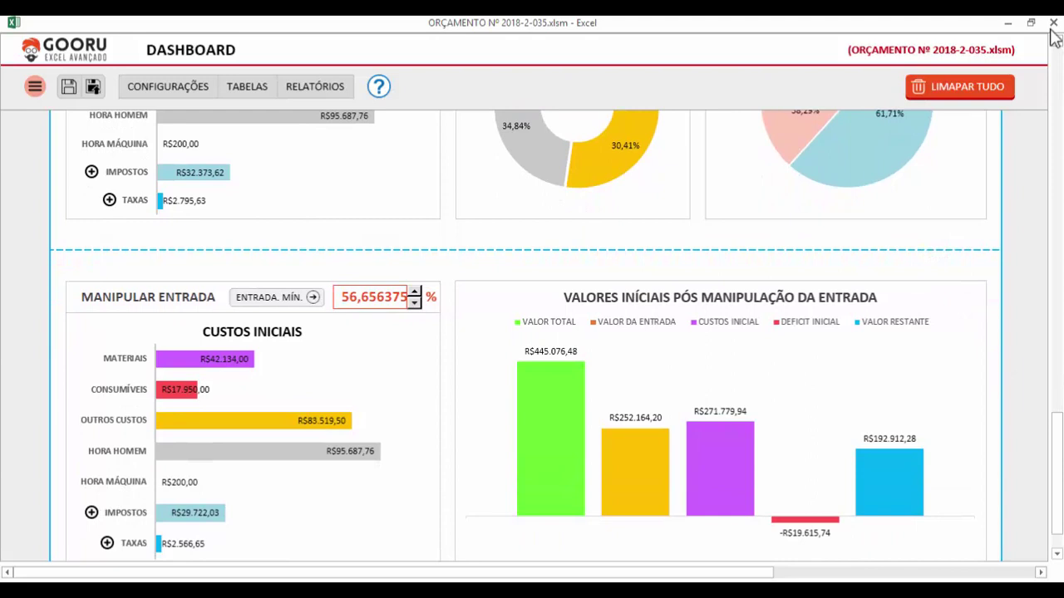
scroll(237, 378, "up", 1)
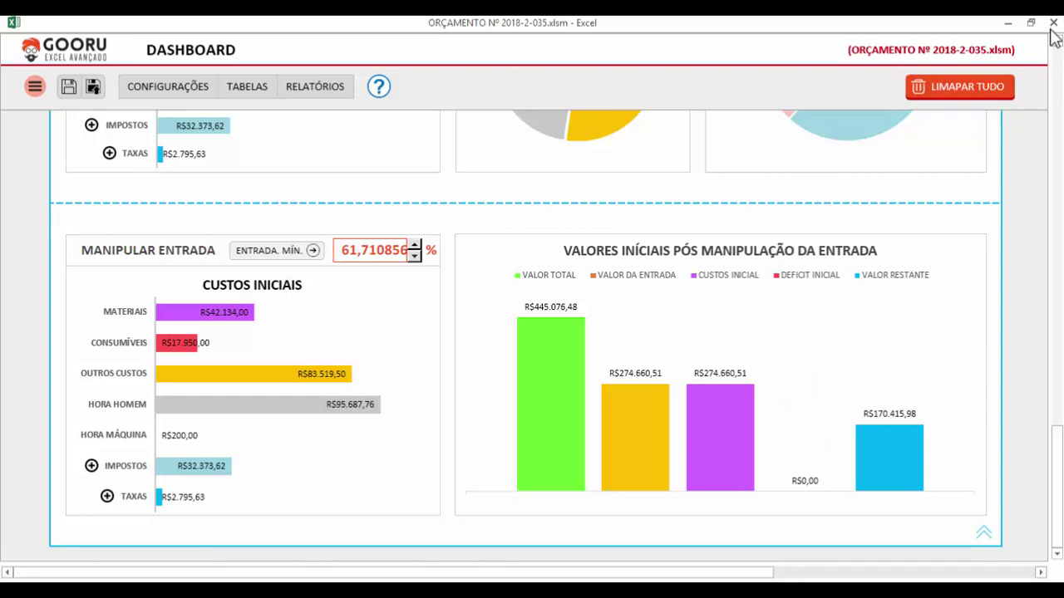
- Set the manipulated down payment for OBRA COMPLETA to 70%
left_click(366, 250)
double_click(366, 251)
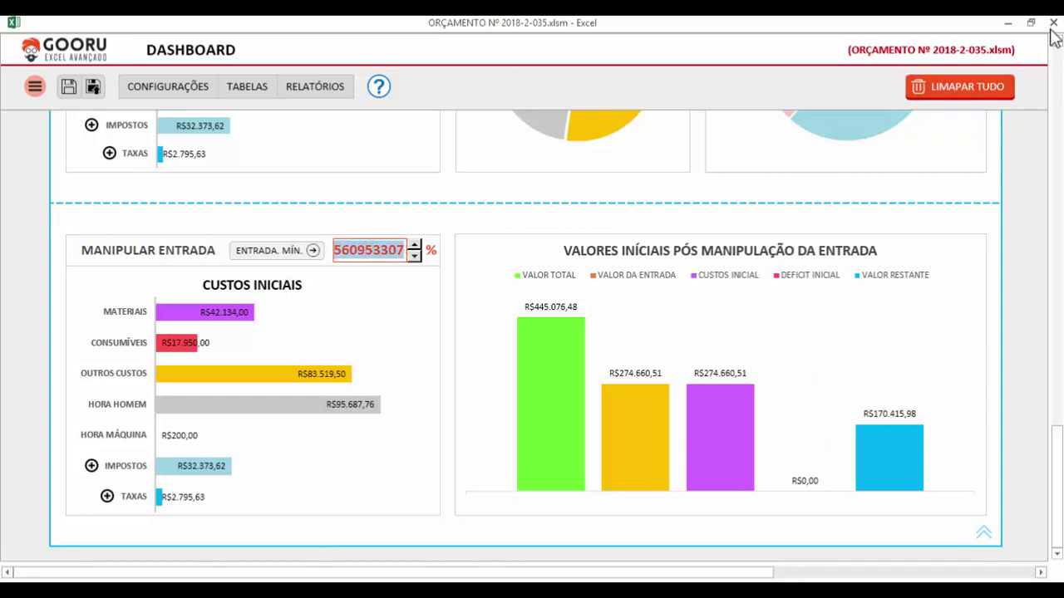
key("BackSpace")
type("70")
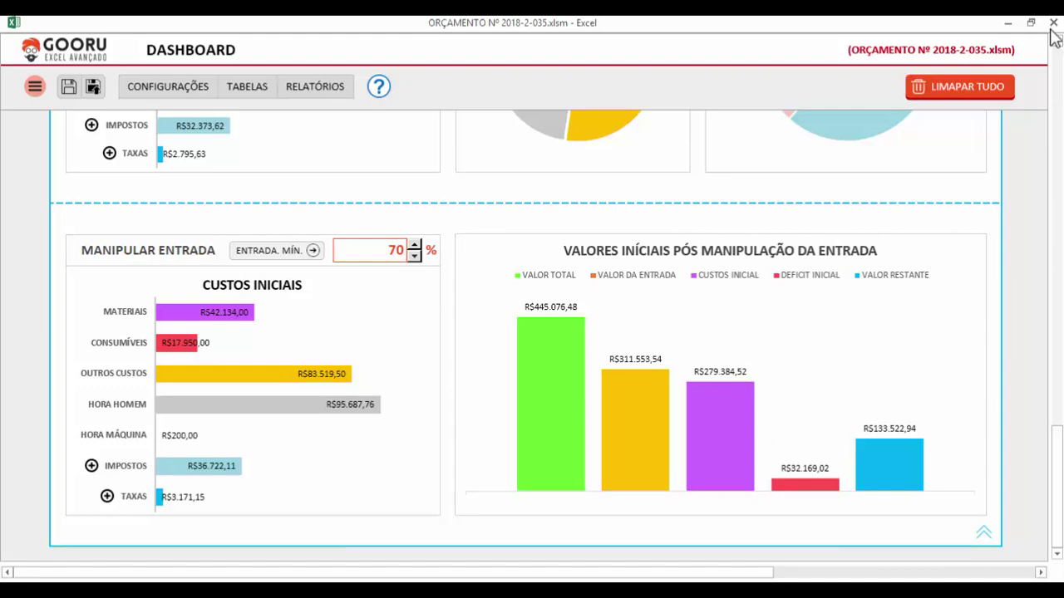
- Set the manipulated down payment for OBRA COMPLETA to 30% and examine its initial costs and the VALORES INÍCIAIS PÓS MANIPULAÇÃO DA ENTRADA chart
mouse_move(1056, 453)
left_mouse_down()
mouse_move(1056, 341)
mouse_move(1056, 369)
left_mouse_up()
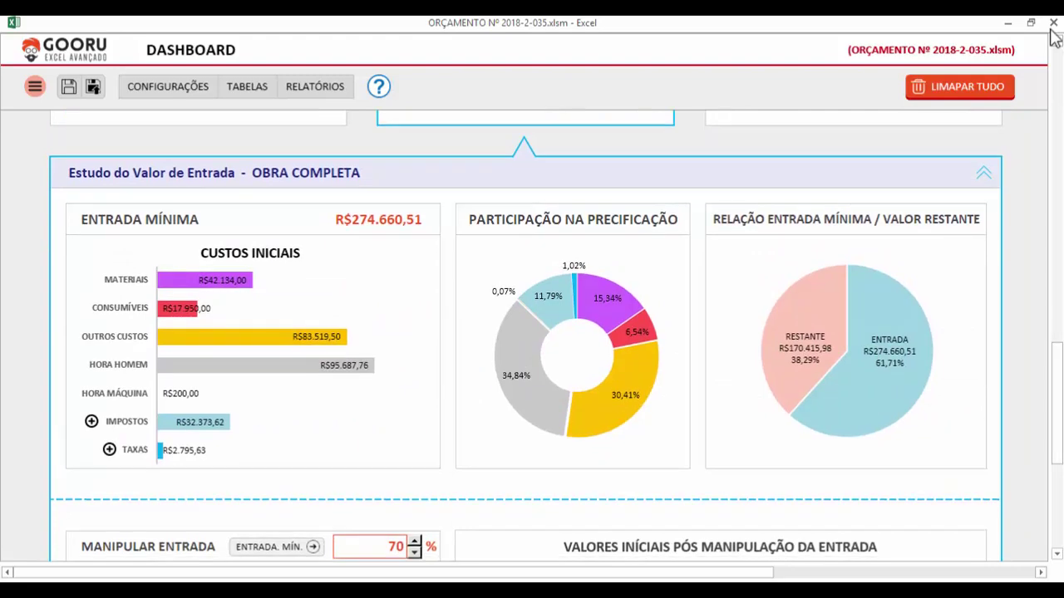
scroll(532, 333, "down", 4)
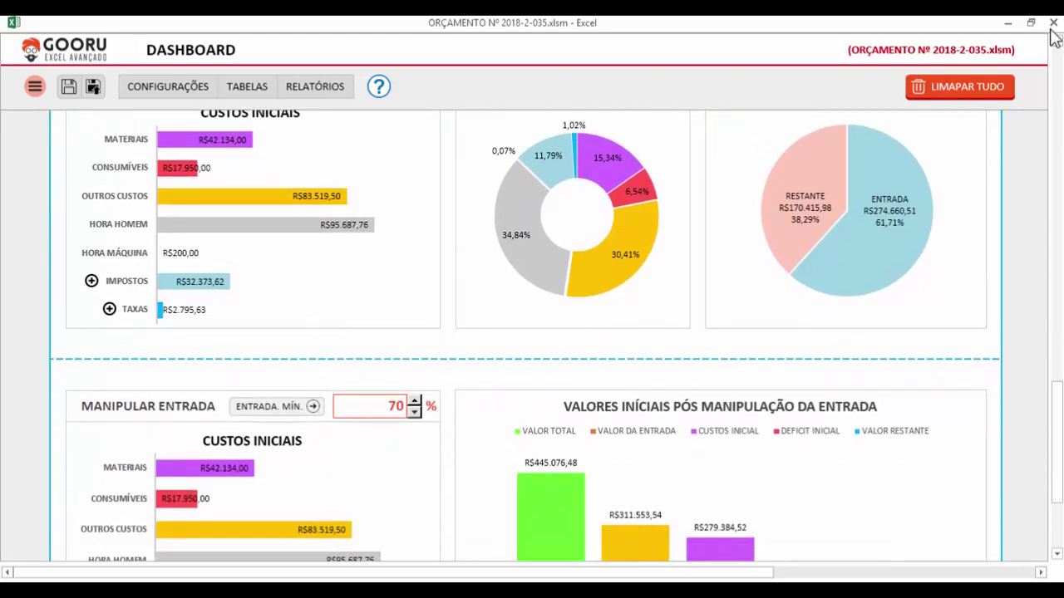
scroll(370, 359, "down", 1)
scroll(370, 359, "up", 1)
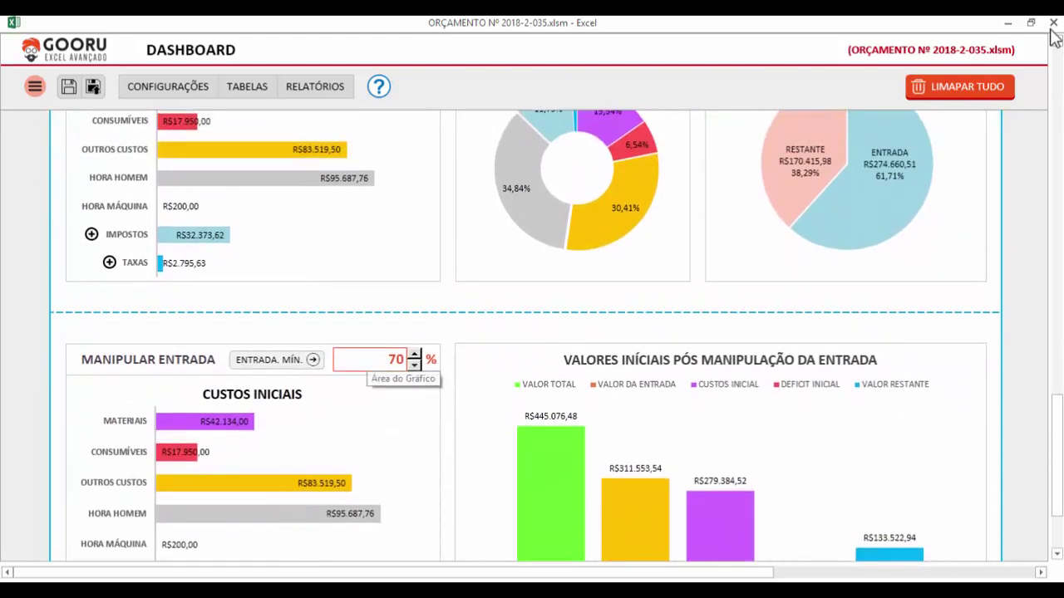
double_click(396, 359)
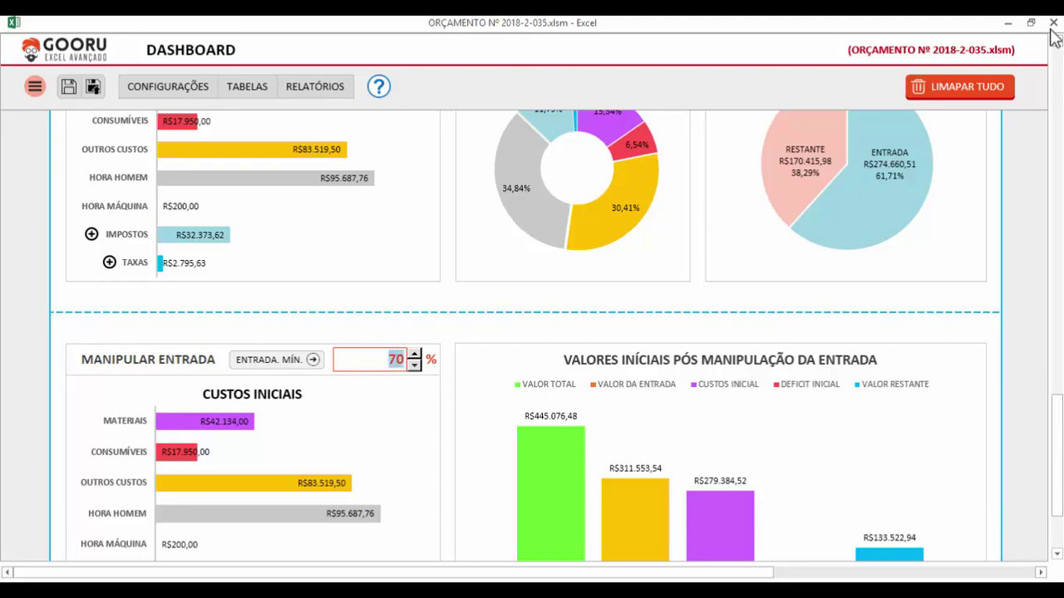
type("30")
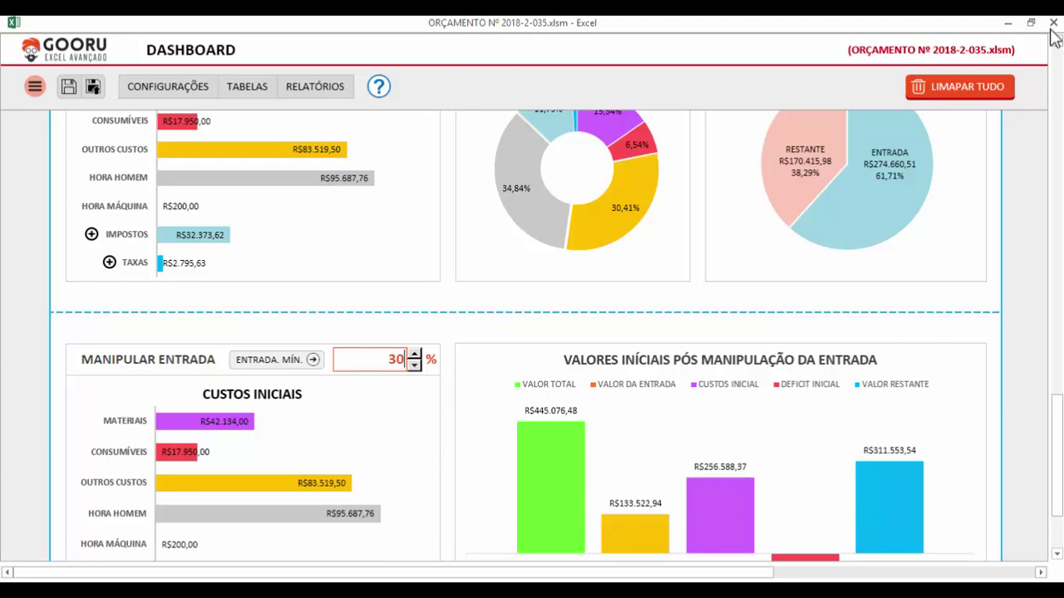
scroll(532, 332, "down", 3)
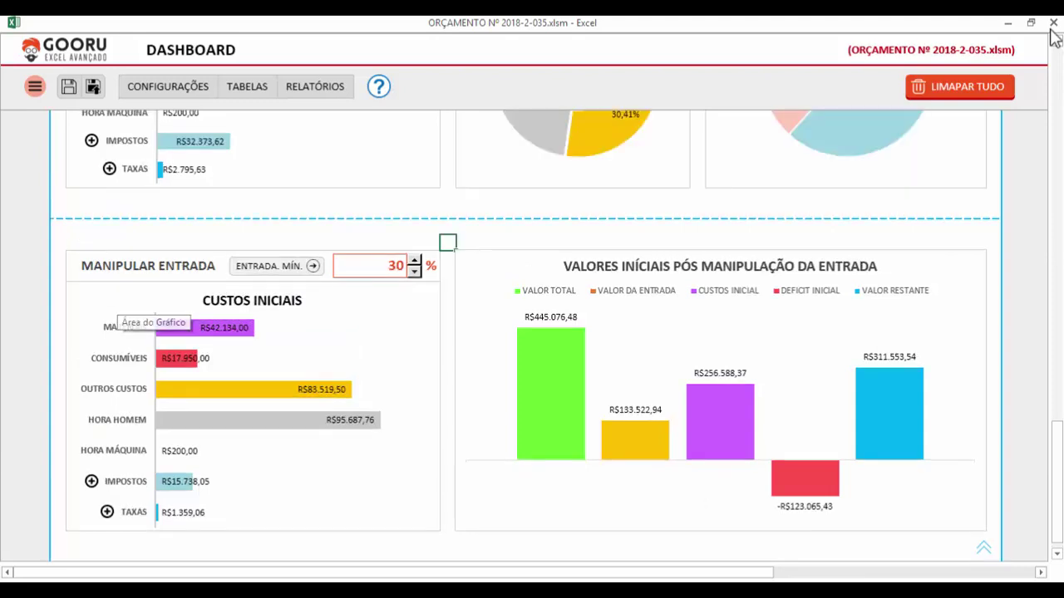
scroll(121, 304, "down", 1)
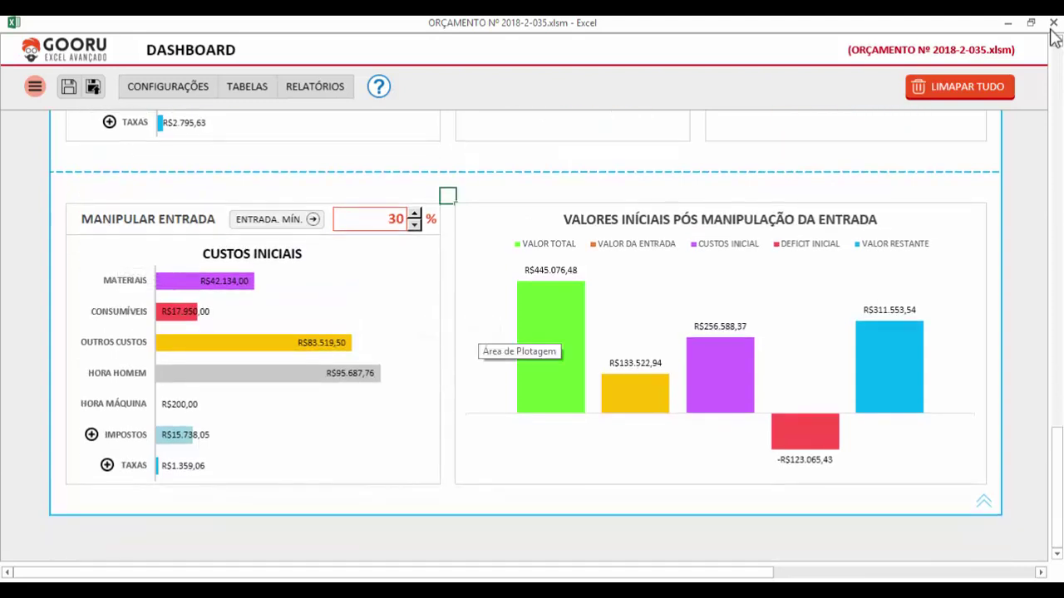
scroll(482, 337, "up", 1)
scroll(532, 333, "down", 1)
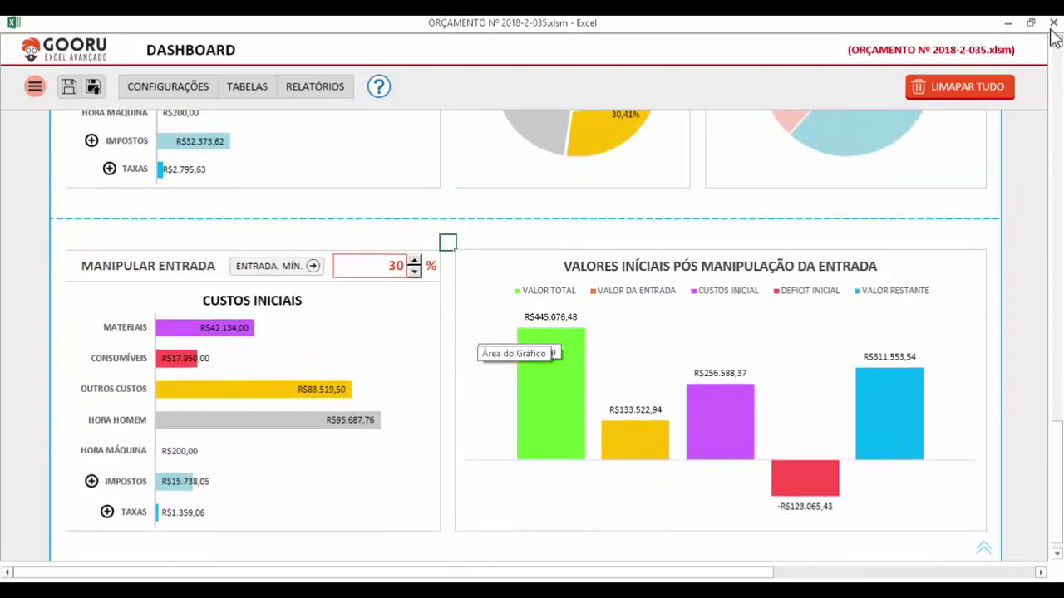
mouse_move(1056, 455)
left_mouse_down()
mouse_move(1056, 335)
mouse_move(1056, 455)
left_mouse_up()
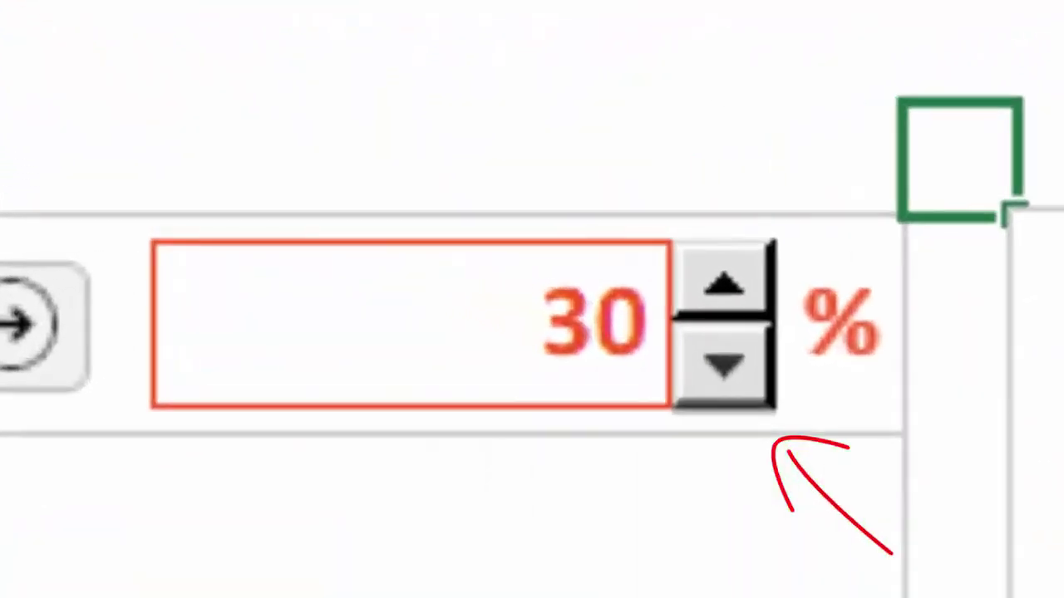
- Adjust the manipulated down payment up and down in 1% increments, raising it to 34% and finishing at 31%
left_click(723, 282)
left_click(724, 364)
left_click(724, 283)
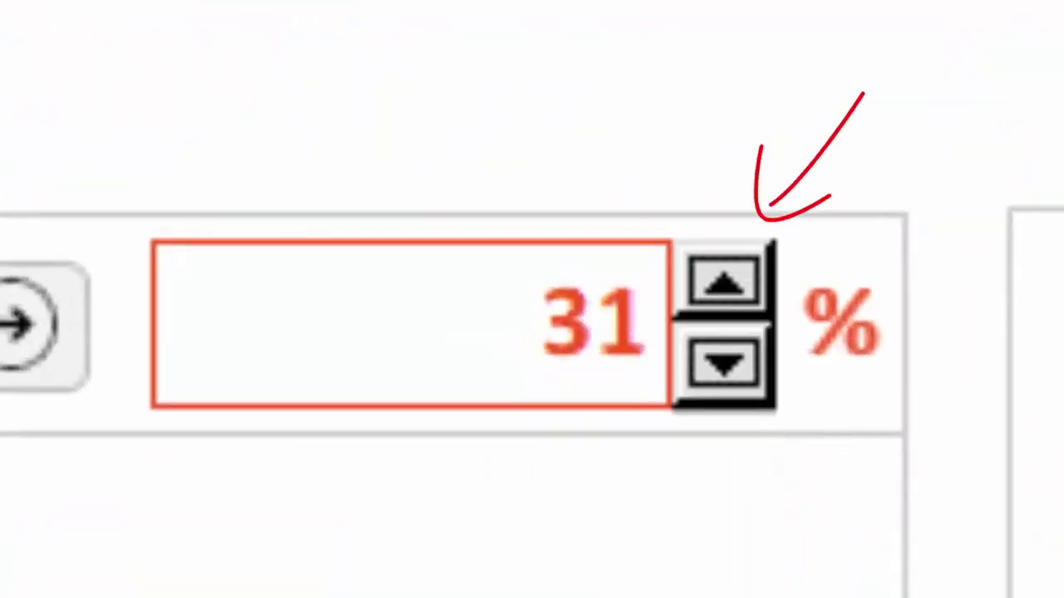
left_click(723, 282)
left_click(724, 283)
left_click(724, 282)
left_click(724, 364)
left_click(724, 364)
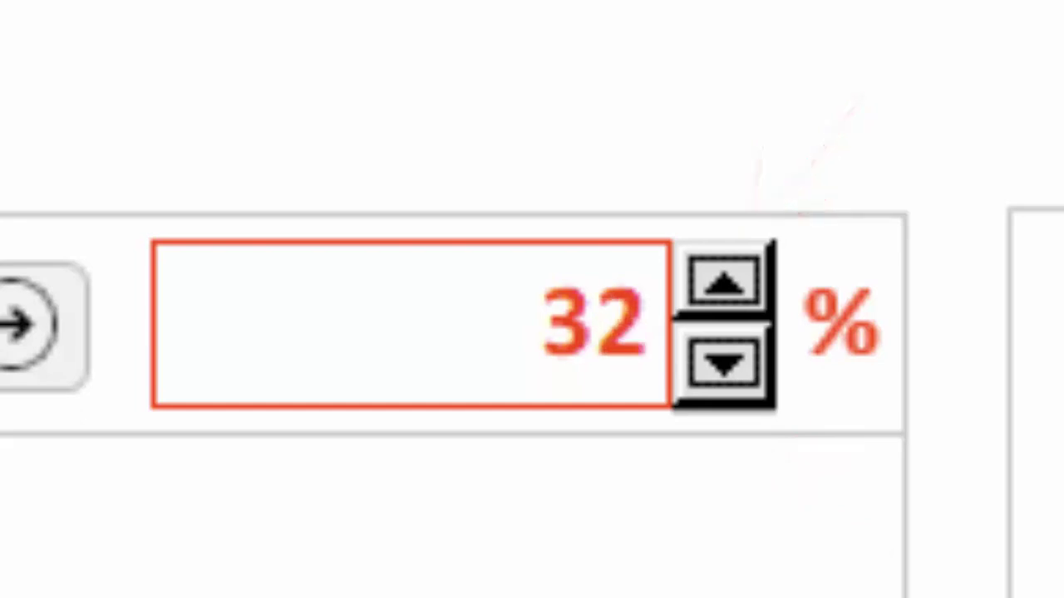
key("Up")
key("Up")
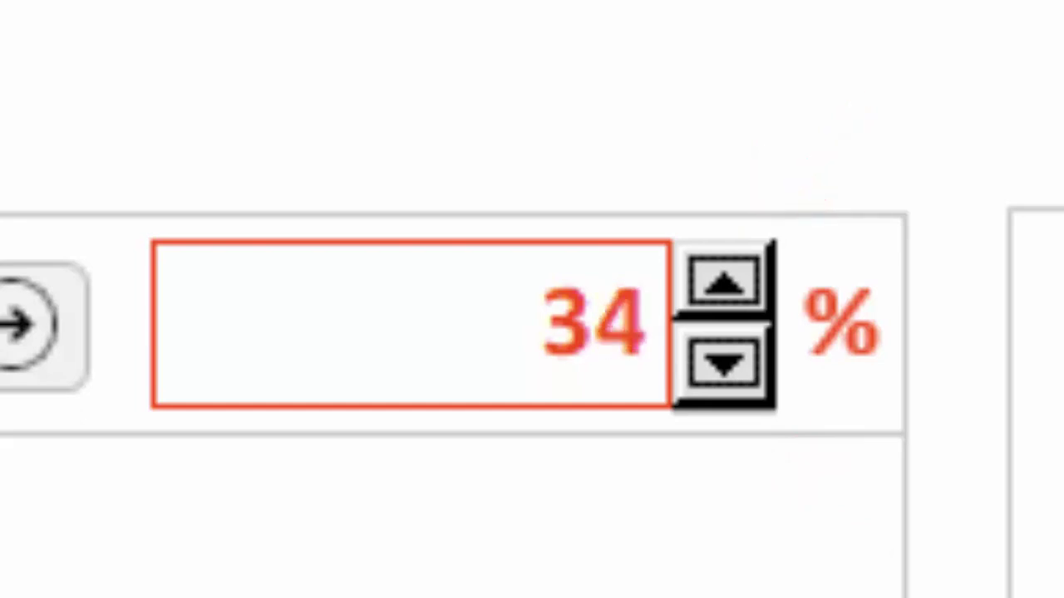
key("Down")
key("Up")
key("Down")
key("Down")
key("Down")
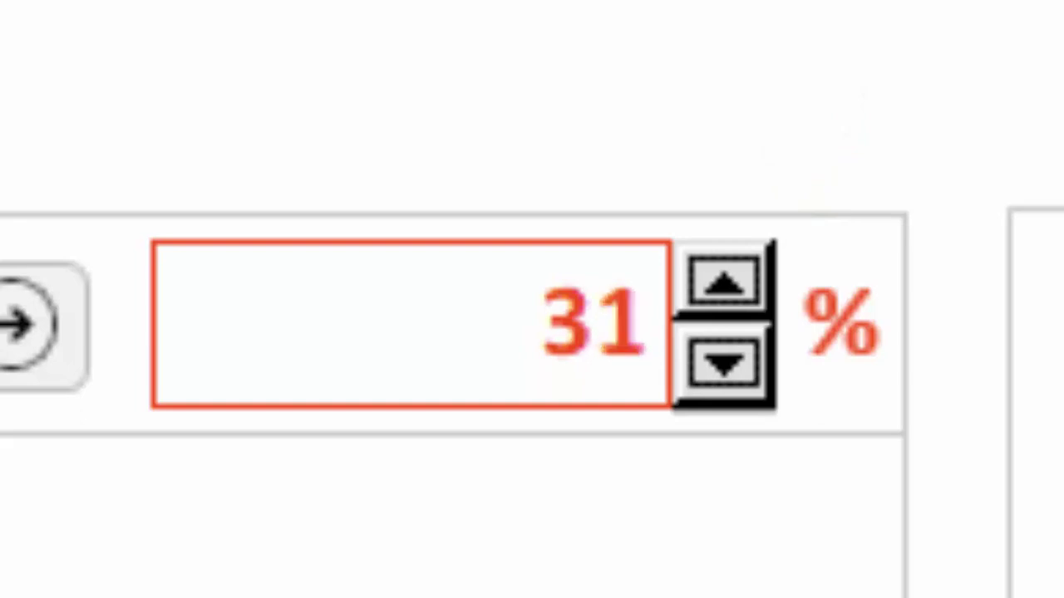
- Set the manipulated down payment for OBRA COMPLETA to 45,75%
key("ctrl+a")
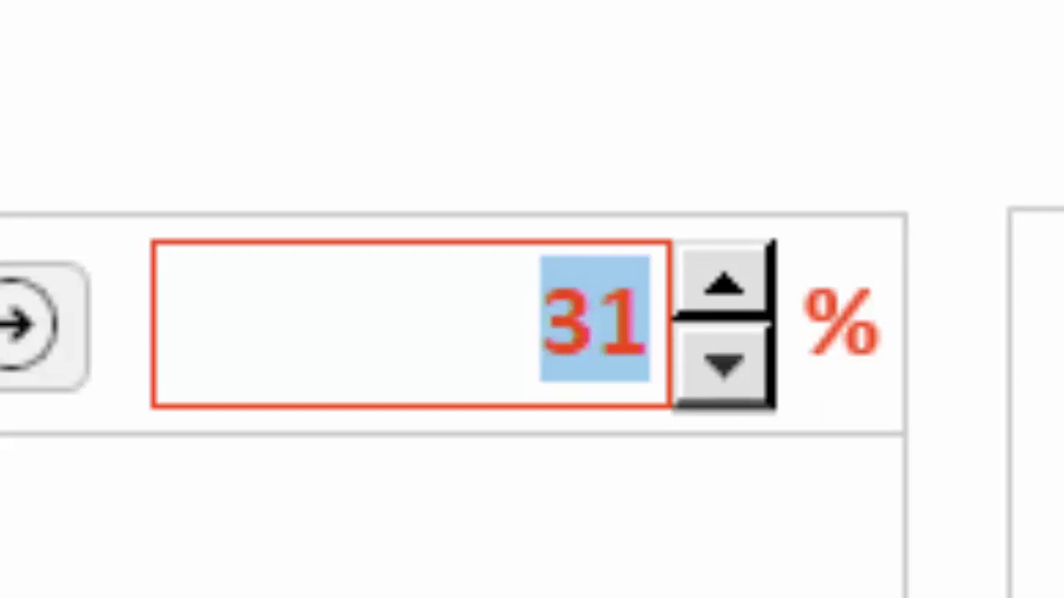
type("45,5")
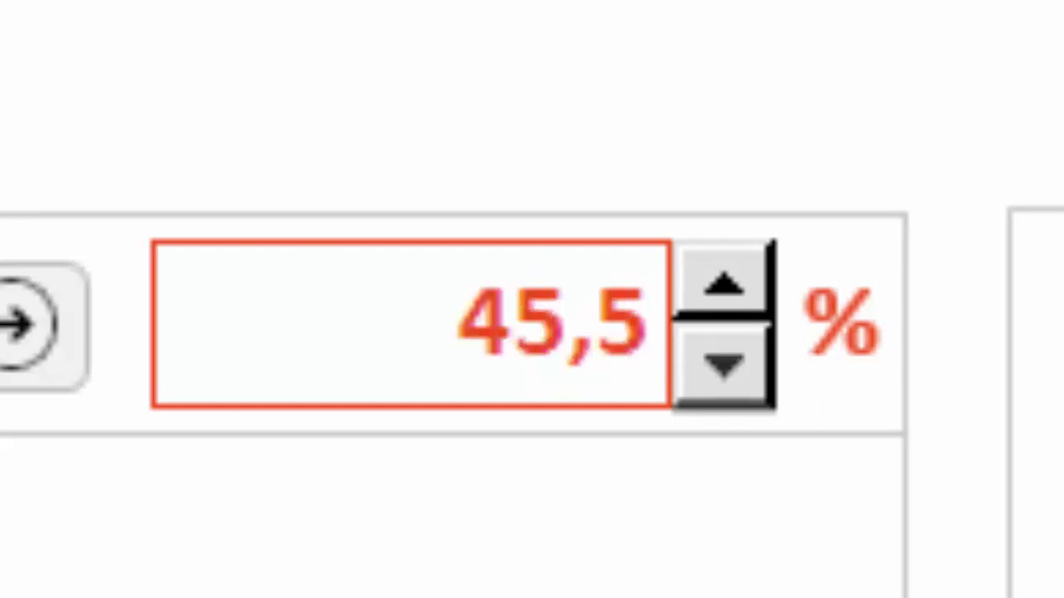
key("BackSpace")
type("75")
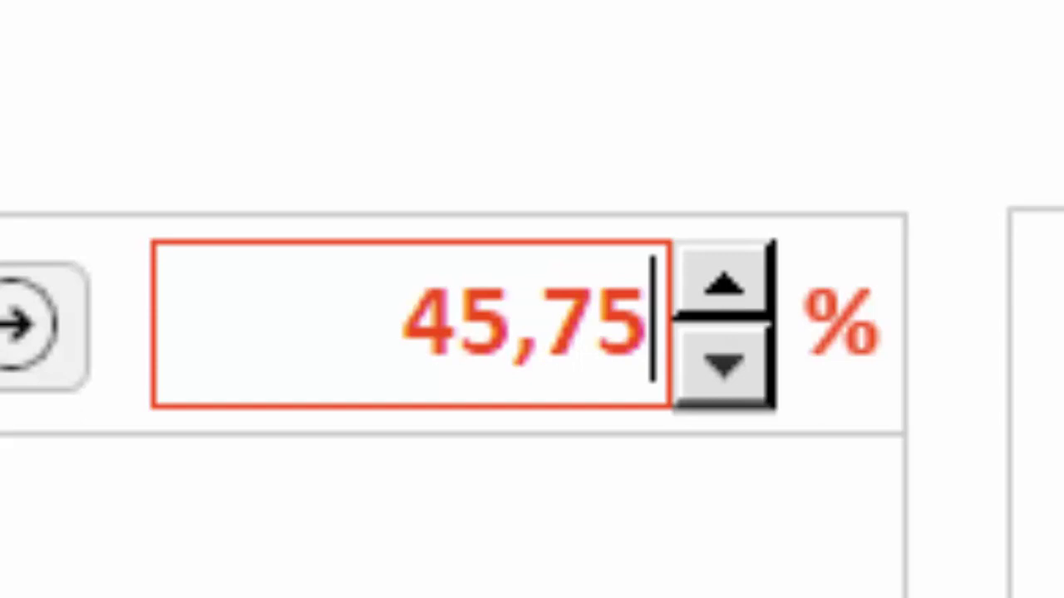
key("Return")
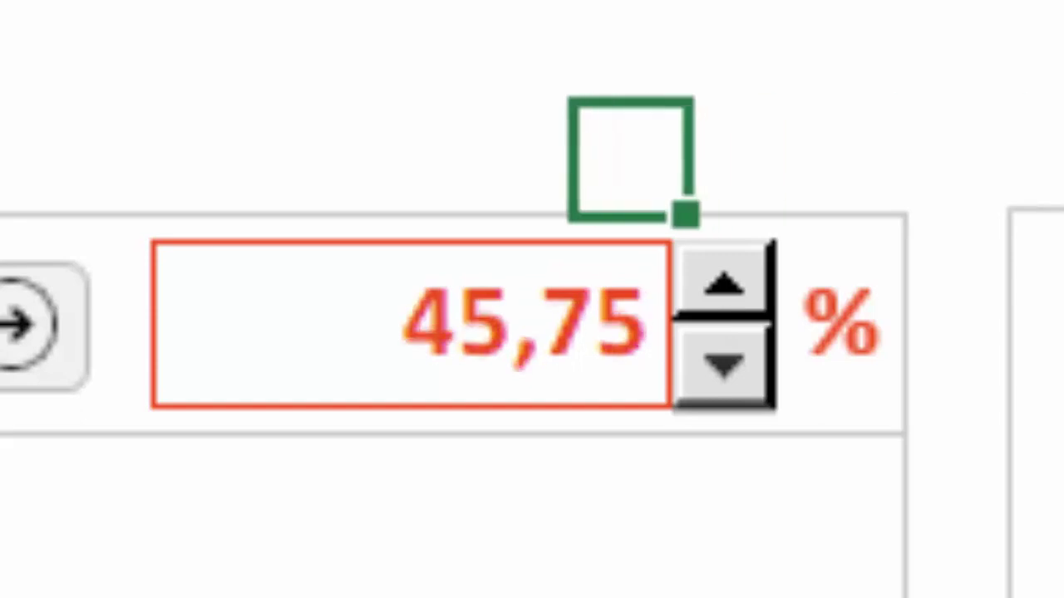
- Adjust the manipulated down payment up and down in 1% increments, finishing back at 45,75%
left_click(723, 283)
left_click(724, 283)
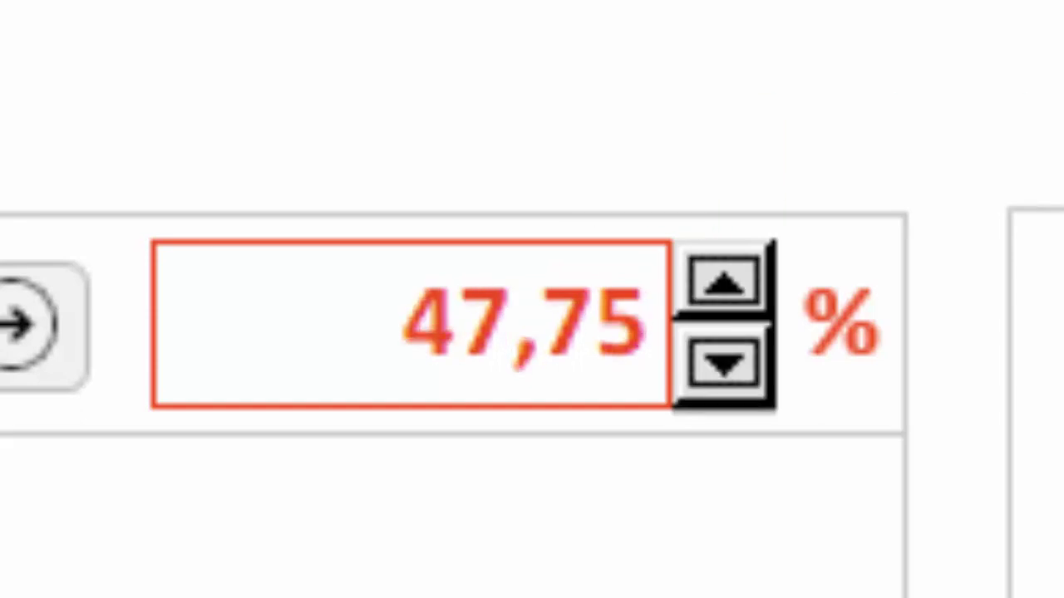
left_click(724, 283)
key("Down")
key("Down")
key("Down")
key("Down")
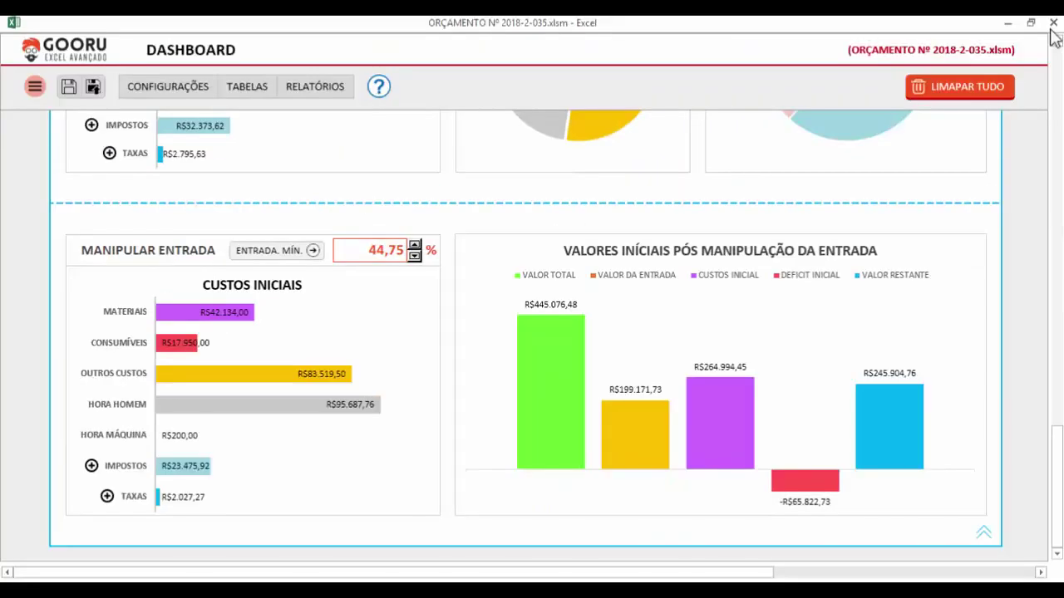
key("Up")
key("Up")
key("Up")
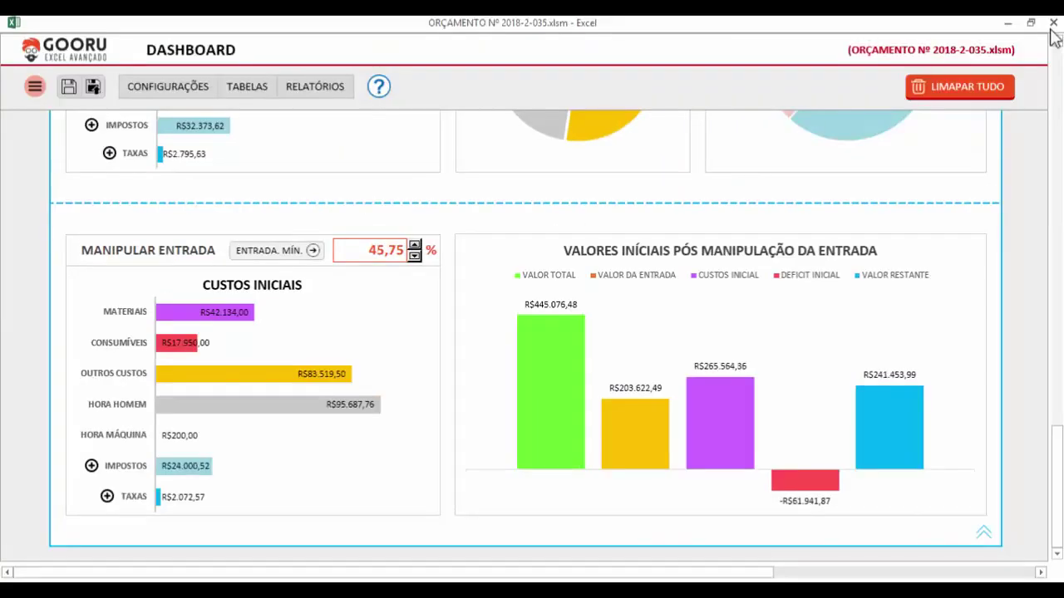
key("Down")
key("Down")
- Jump from the manipulated down payment charts back up to the start of the OBRA COMPLETA down payment study
left_click_drag(817, 403, 946, 509)
mouse_move(927, 451)
left_mouse_down()
mouse_move(959, 499)
mouse_move(887, 508)
left_mouse_up()
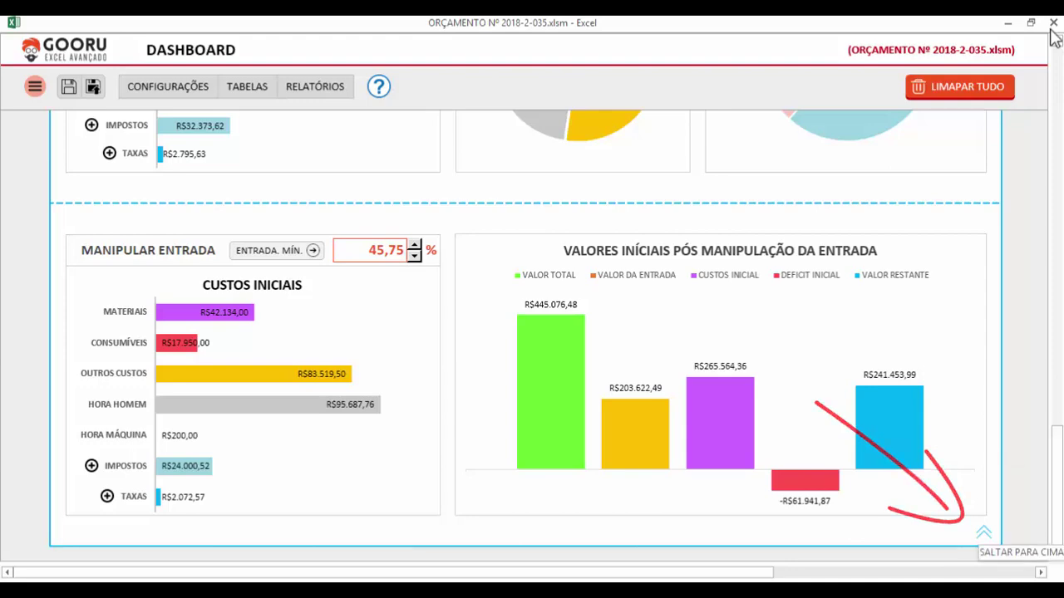
mouse_move(1055, 480)
left_mouse_down()
mouse_move(1055, 363)
mouse_move(1056, 482)
left_mouse_up()
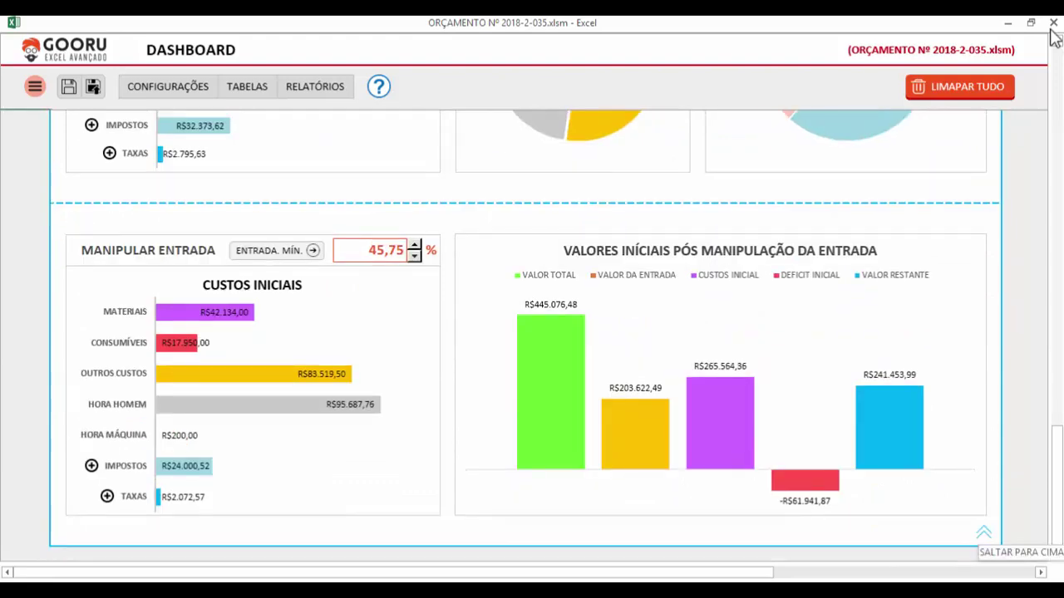
left_click(983, 533)
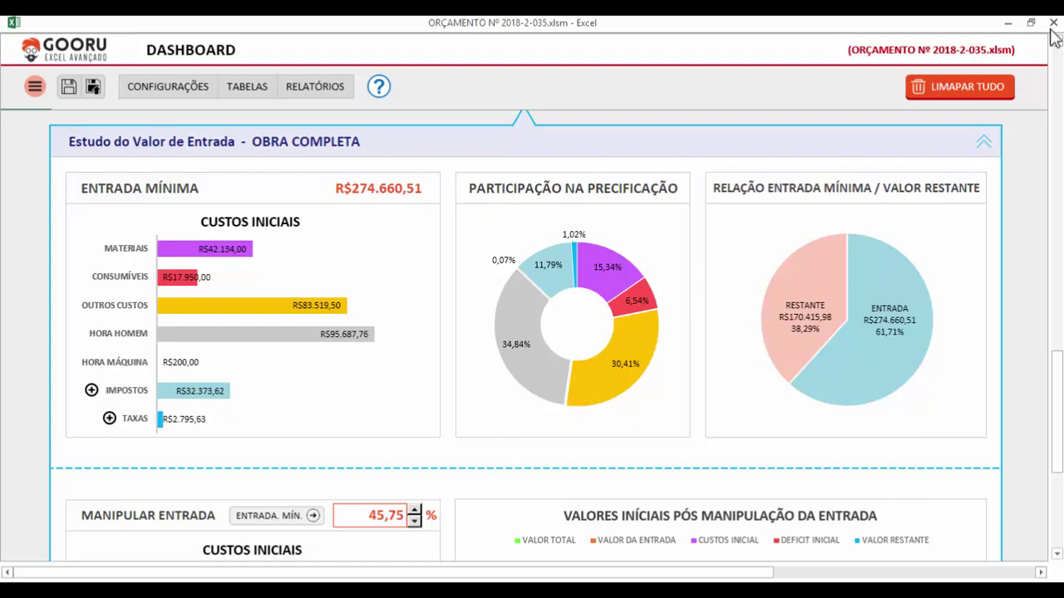
- Clear all budget data from the workbook to start a new job from zero and dismiss the completion message
key("ctrl+Home")
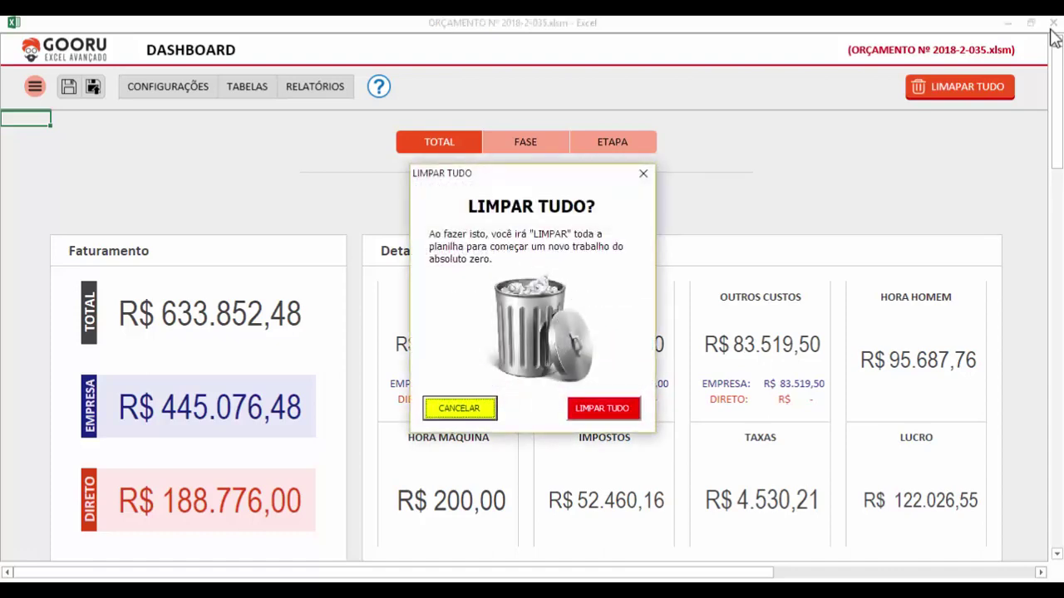
left_click_drag(512, 187, 526, 95)
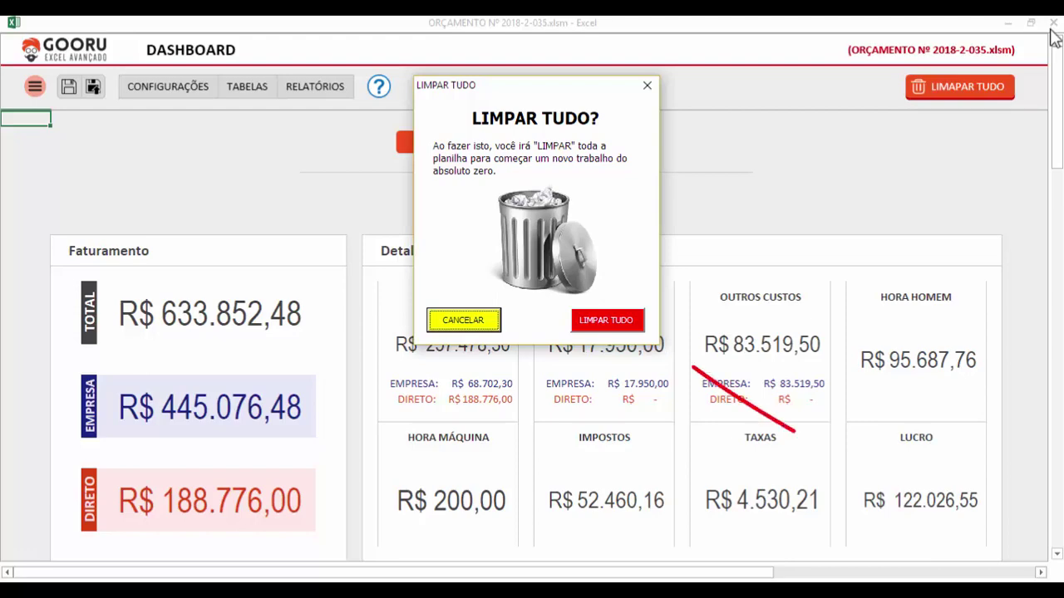
key("Tab")
key("Return")
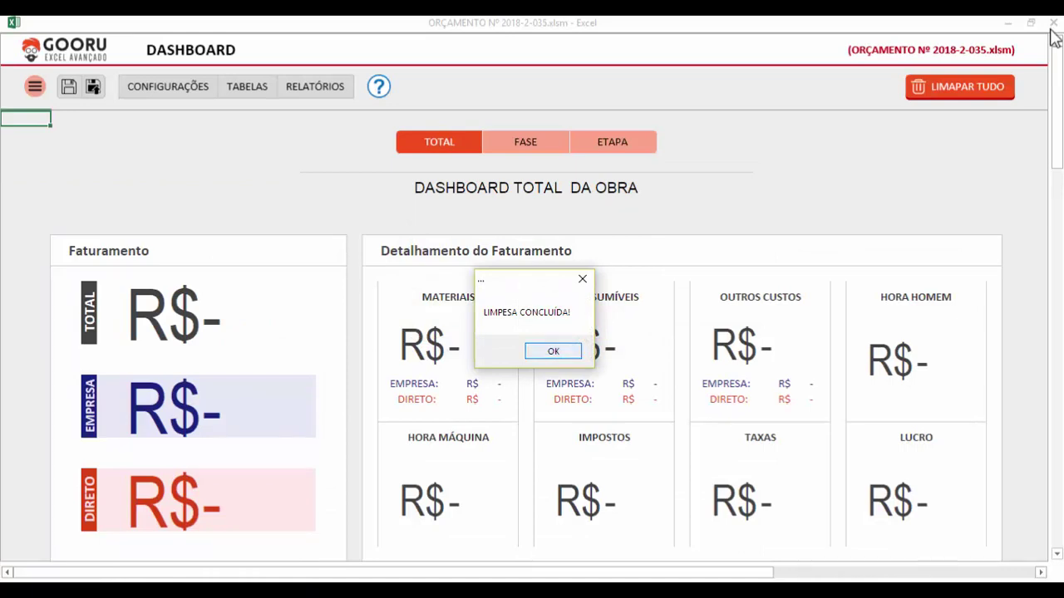
key("Return")
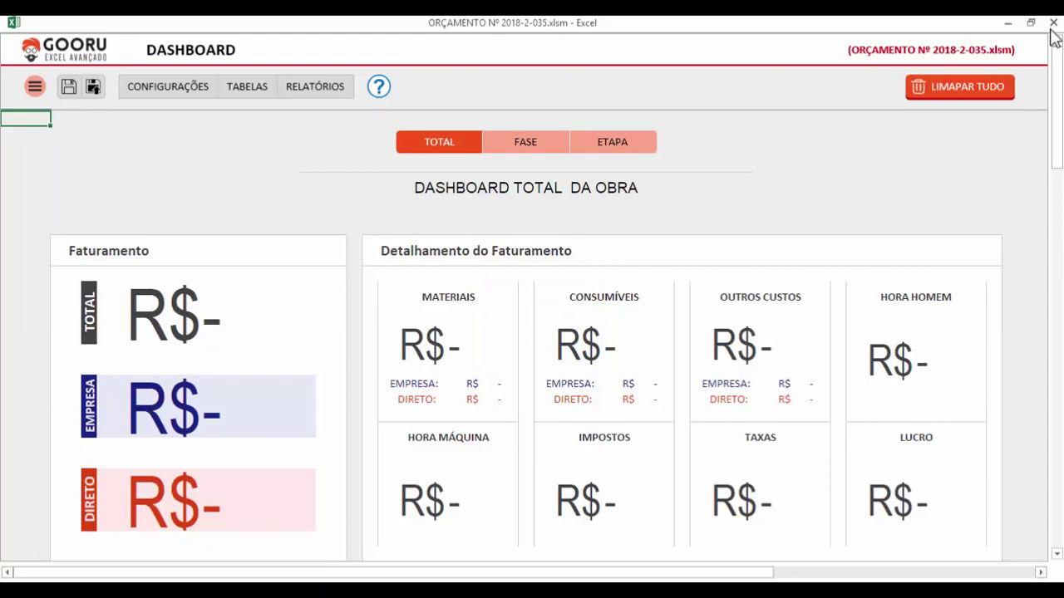
- Examine the contract information, company data, general settings and PROFISSIONAIS sheets, and return to the dashboard
mouse_move(1057, 142)
left_mouse_down()
mouse_move(1057, 484)
mouse_move(1057, 142)
left_mouse_up()
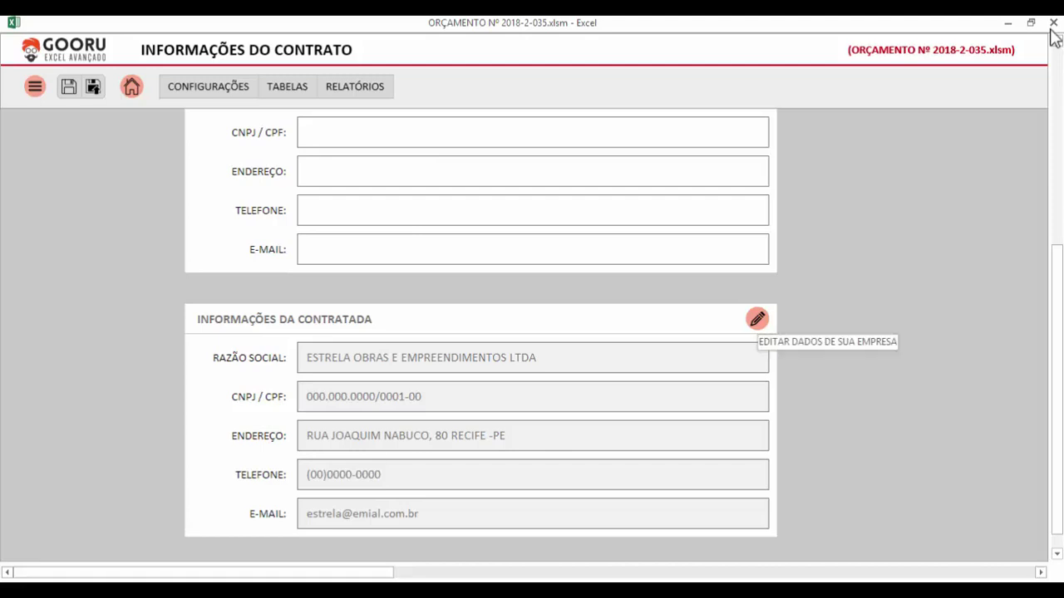
left_click(757, 319)
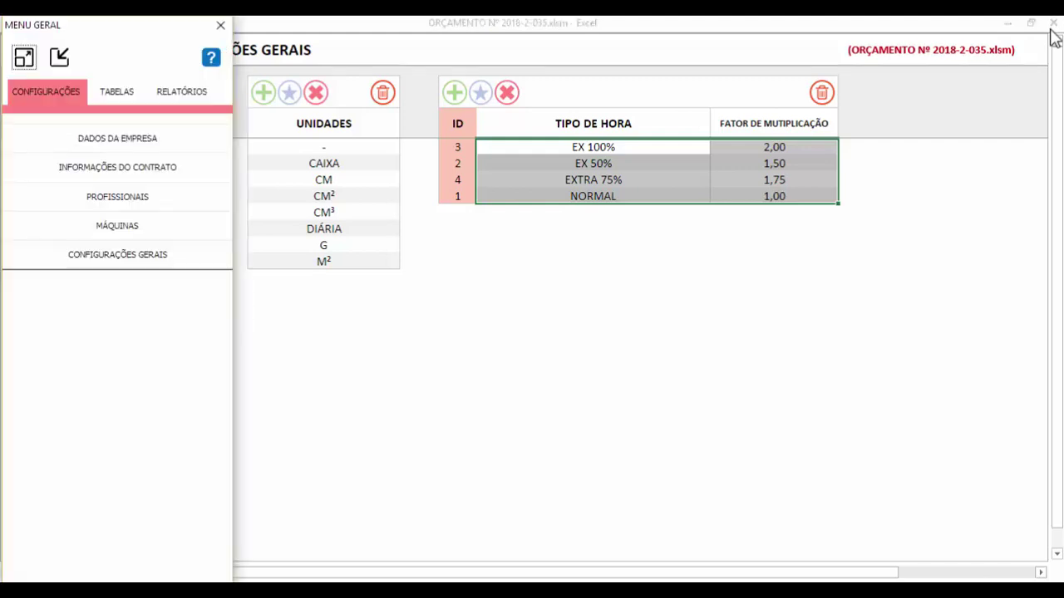
key("Return")
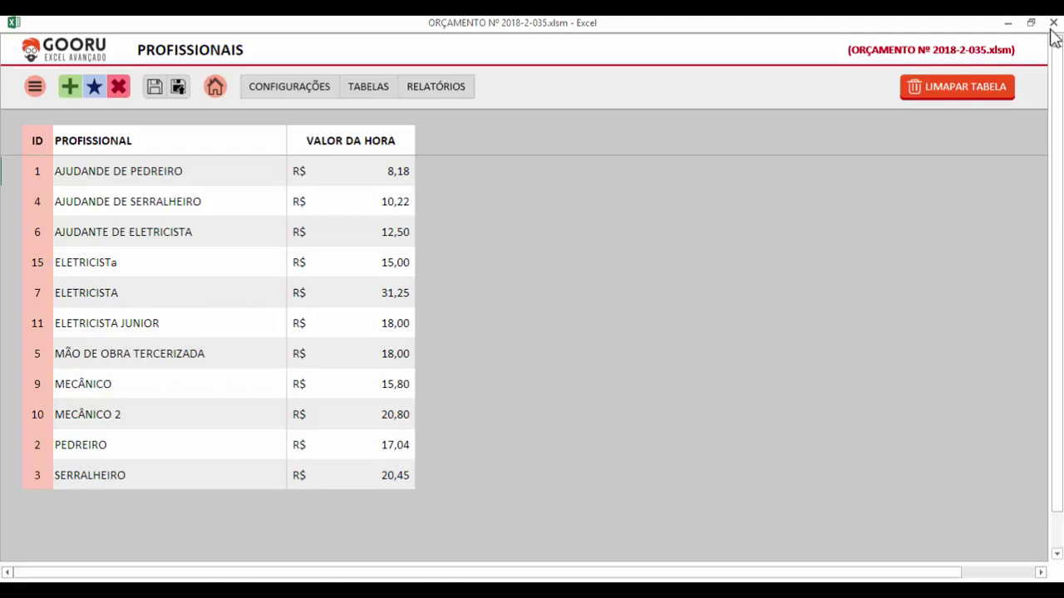
key("ctrl+m")
key("alt+m")
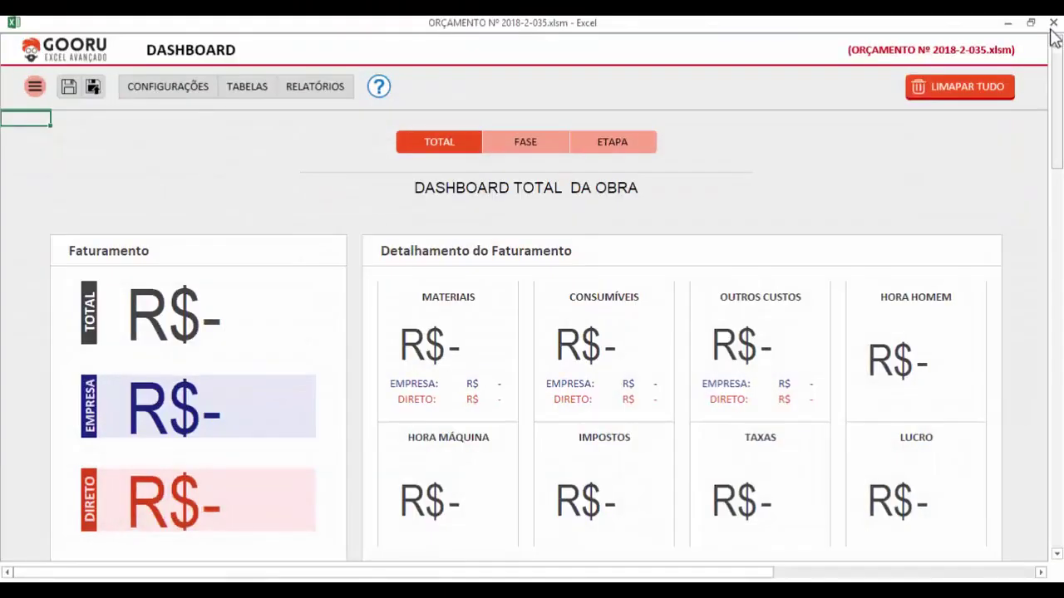
mouse_move(1056, 79)
left_mouse_down()
mouse_move(1056, 459)
mouse_move(1056, 140)
left_mouse_up()
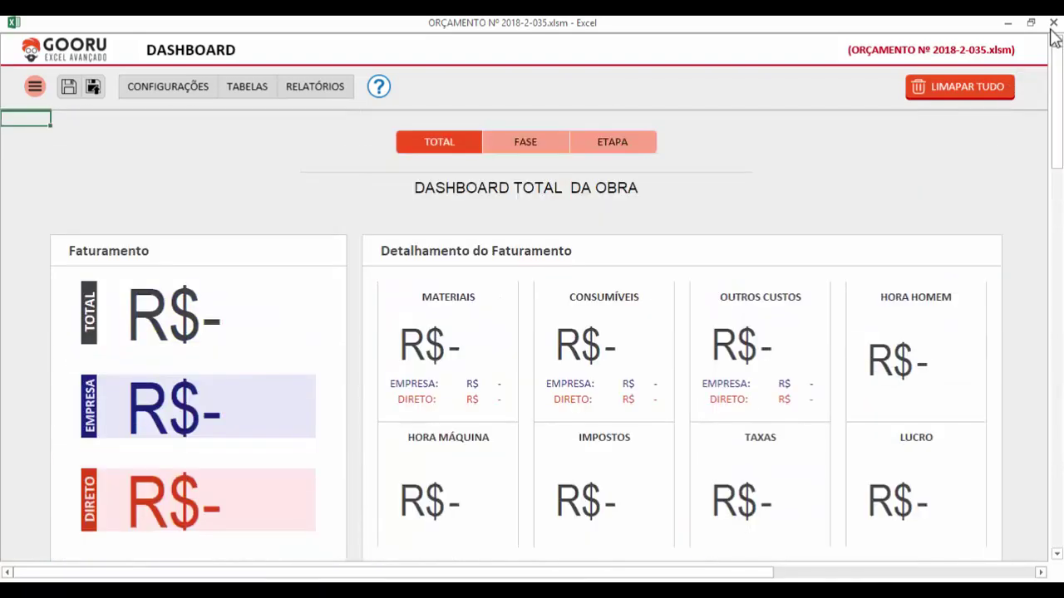
mouse_move(1057, 141)
left_mouse_down()
mouse_move(1056, 415)
mouse_move(1057, 141)
left_mouse_up()
left_click_drag(1054, 38, 1054, 38)
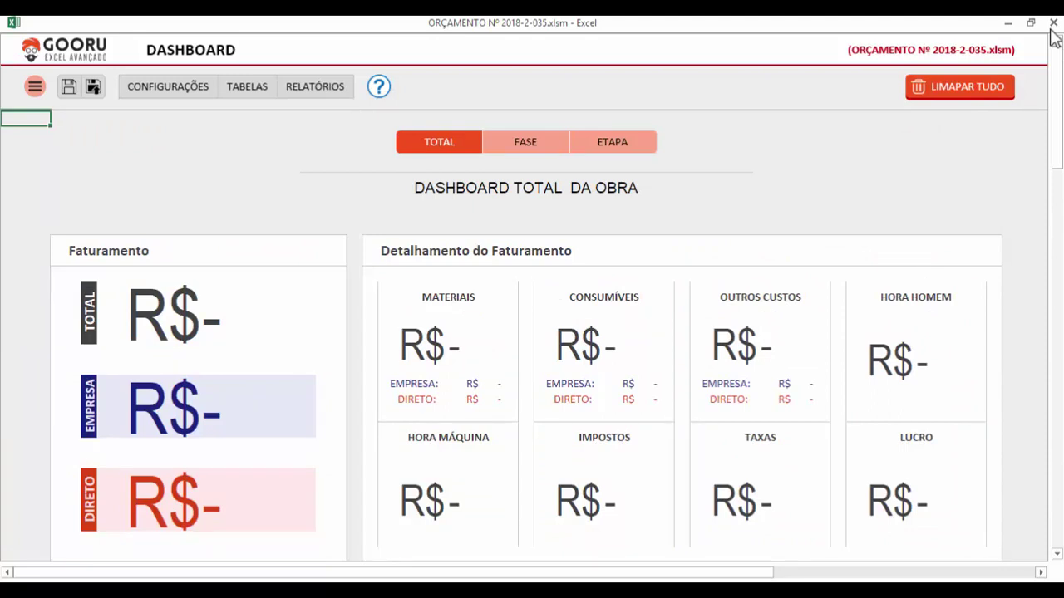